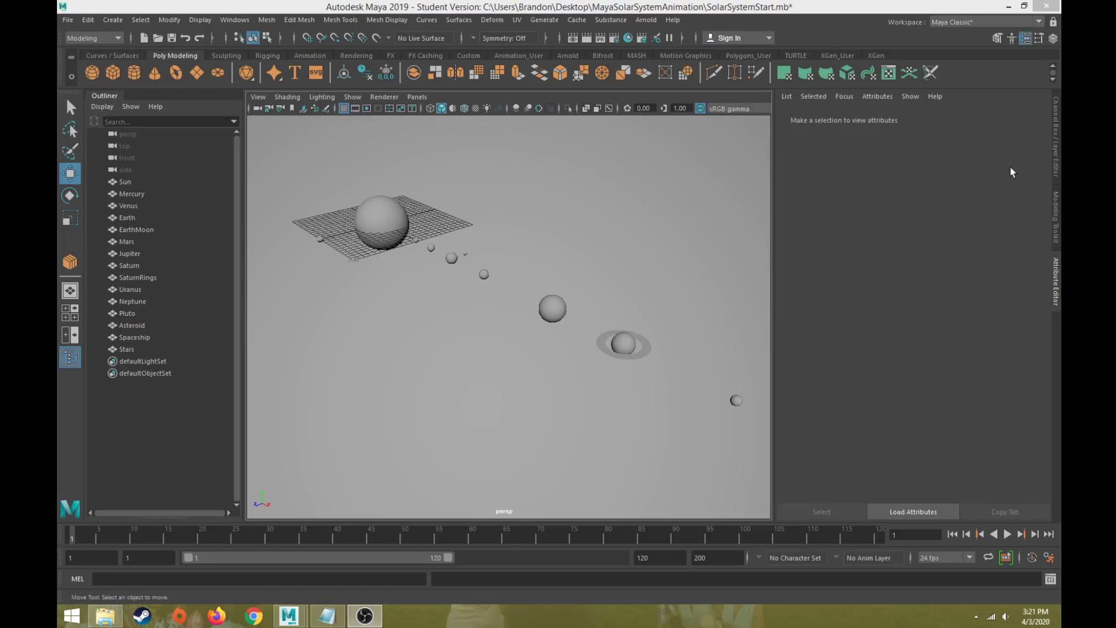
- Show the Channel Box and look over the texture images in the MayaSolarSystemAnimation folder
click(1057, 164)
click(105, 616)
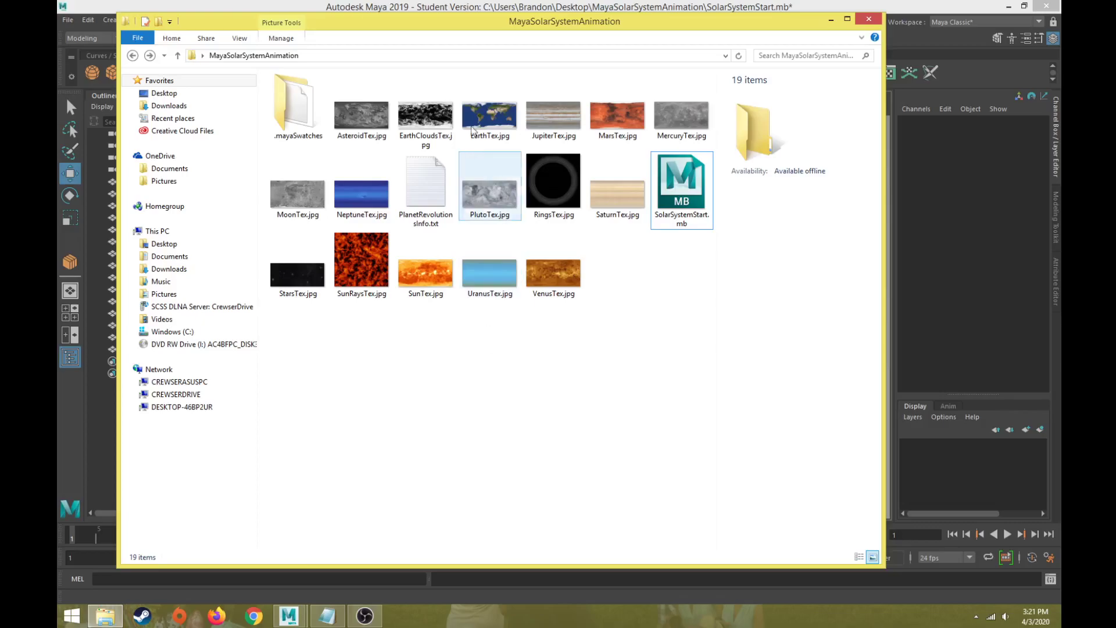
click(578, 9)
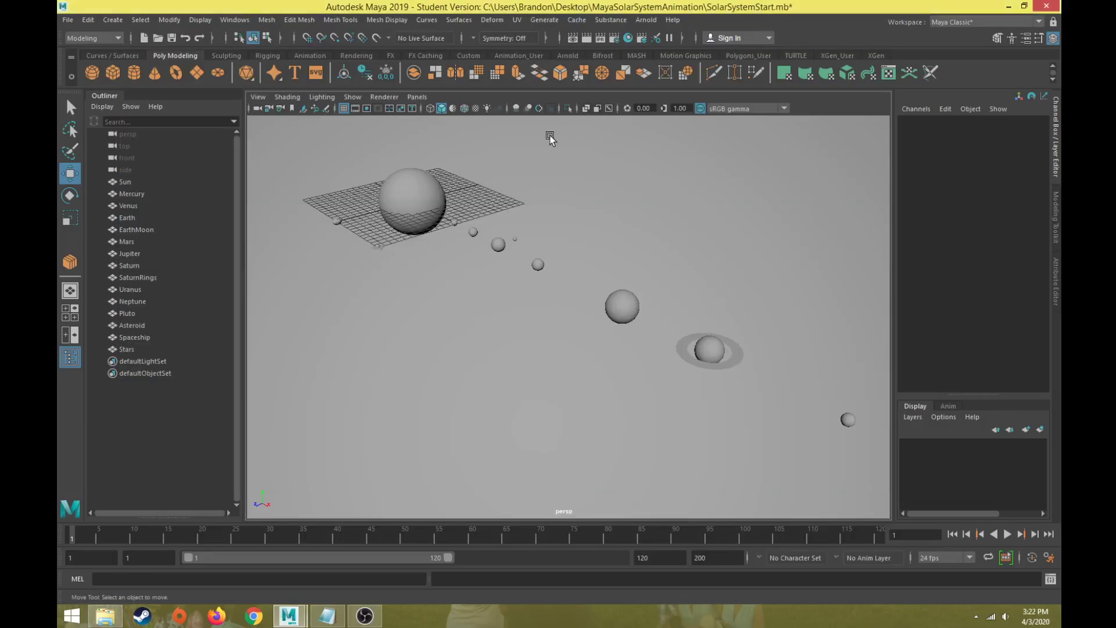
- Open the Hypershade, create a Blinn material and name it M_Sun
click(628, 38)
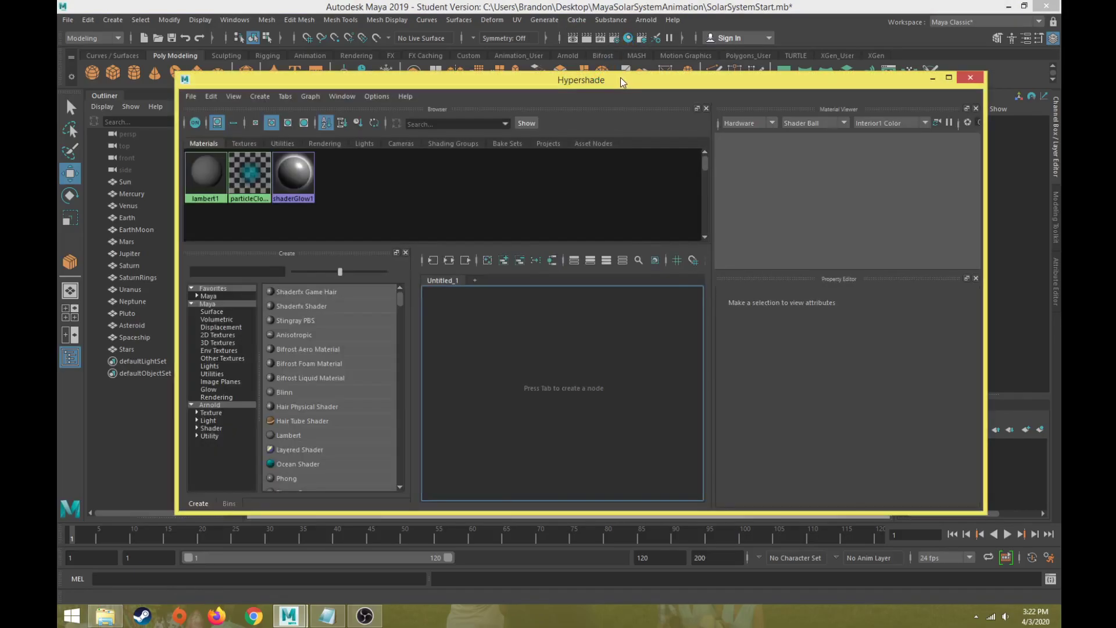
drag(620, 79, 576, 132)
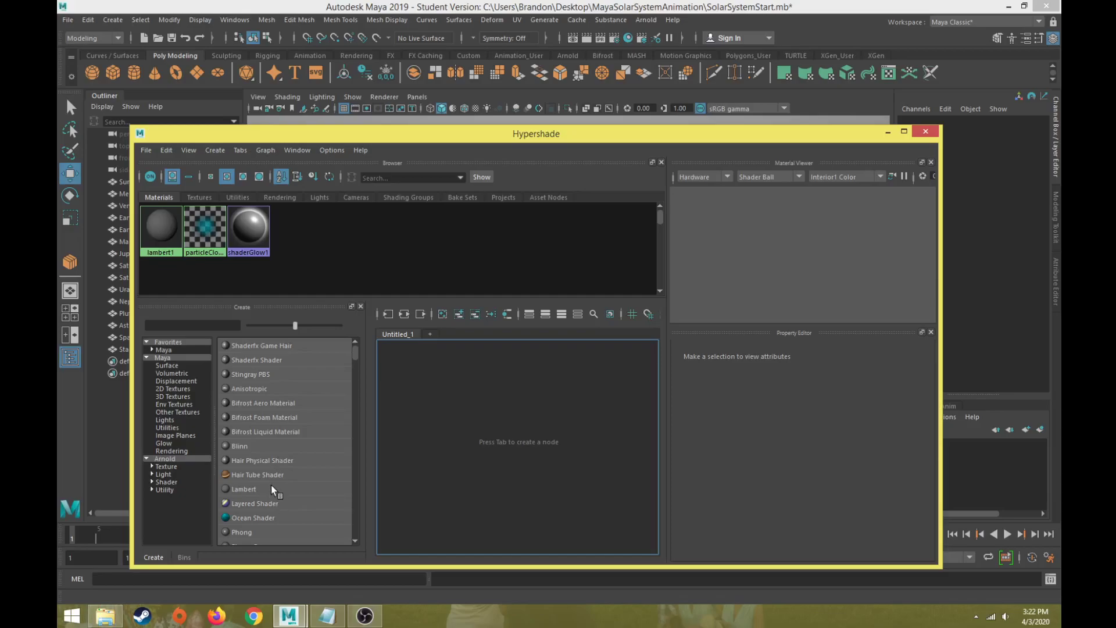
click(263, 445)
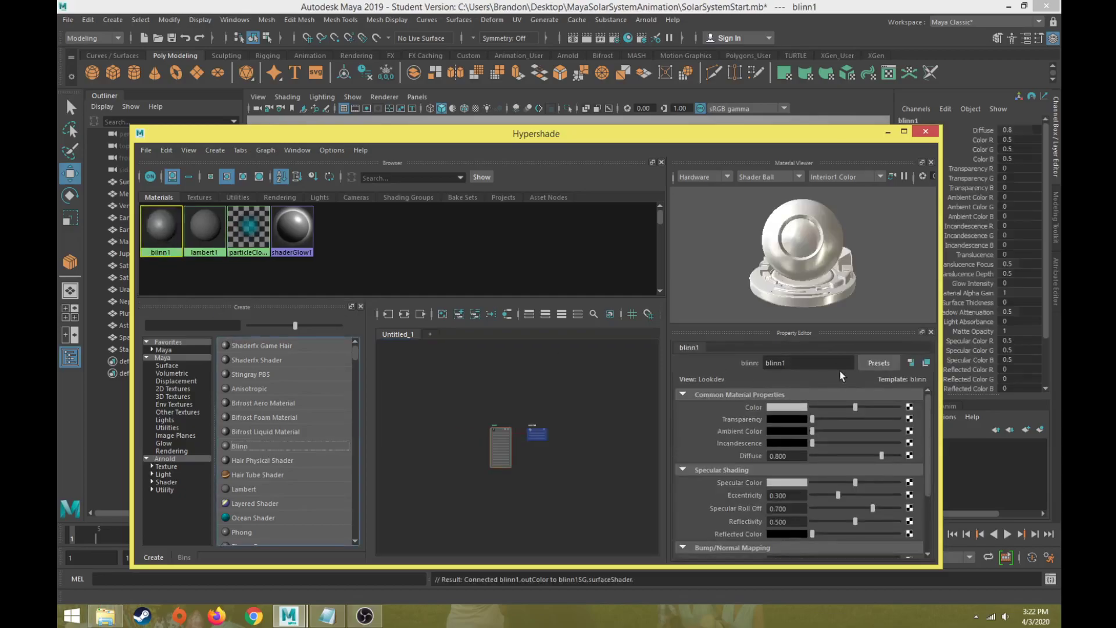
text(M)
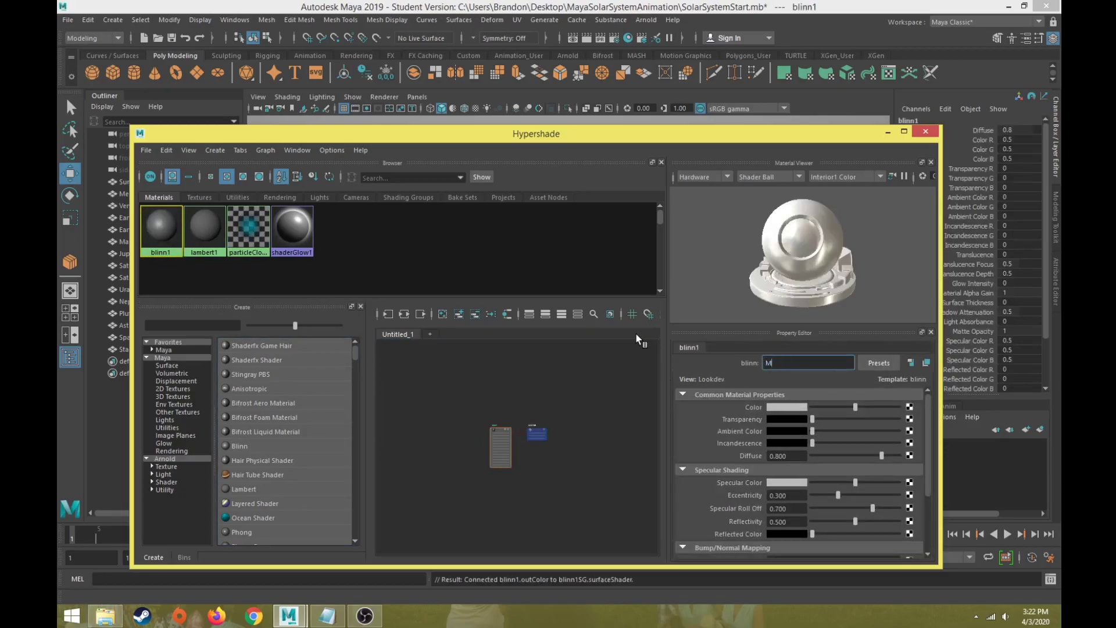
text(_Sun)
scroll(501, 444, up, 3)
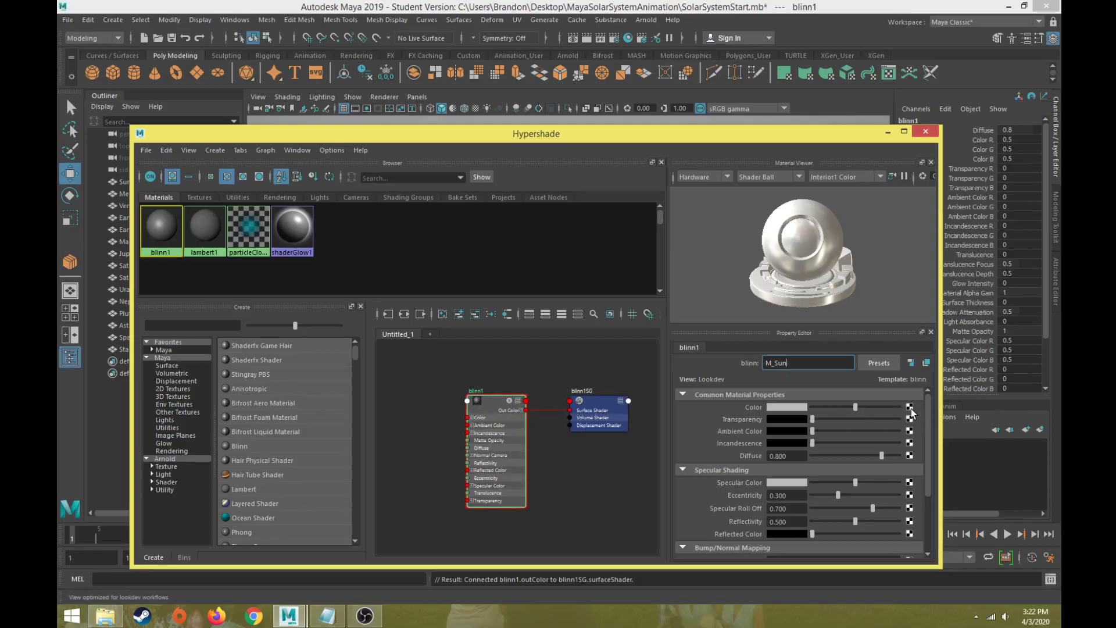
key(Return)
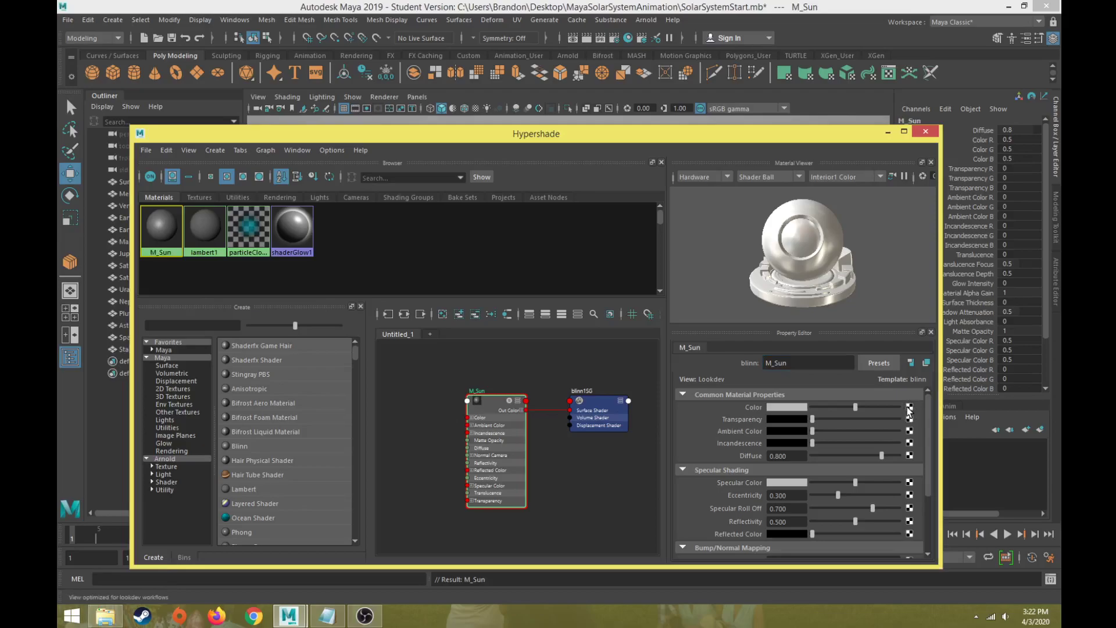
- Connect a File texture to the color of M_Sun and load SunTex.jpg from the MayaSolarSystemAnimation folder on the desktop
click(910, 407)
drag(510, 220, 495, 99)
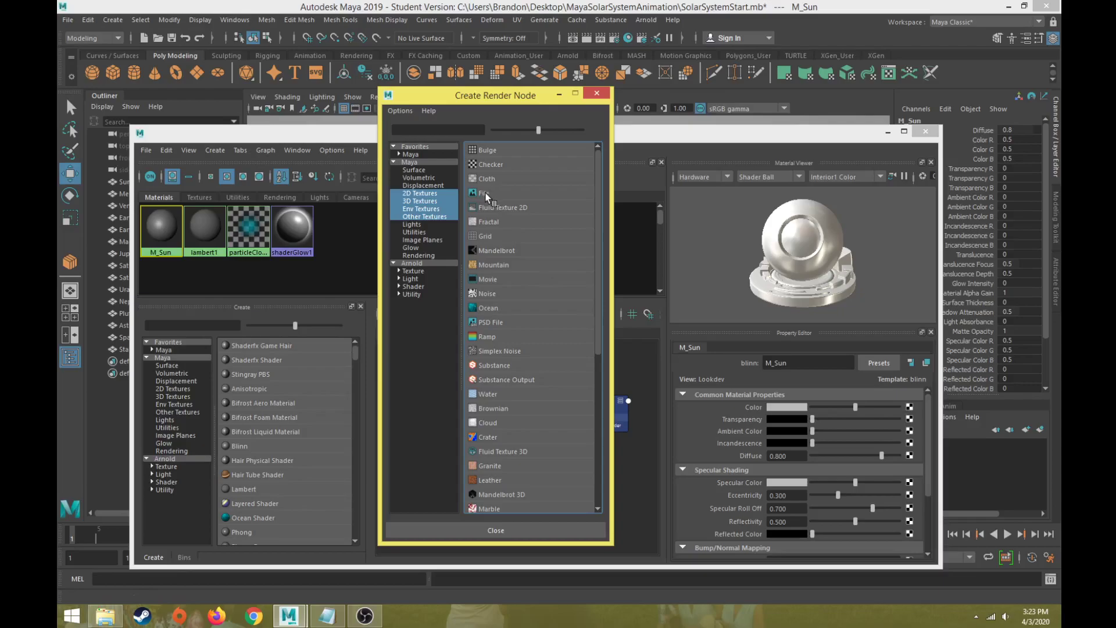
click(486, 195)
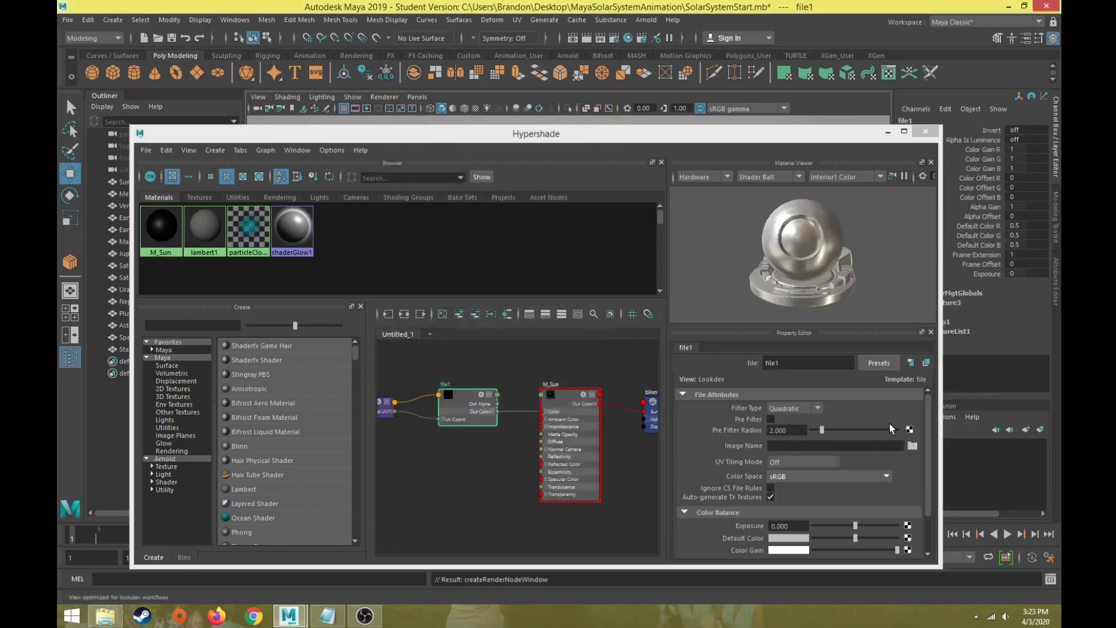
click(913, 446)
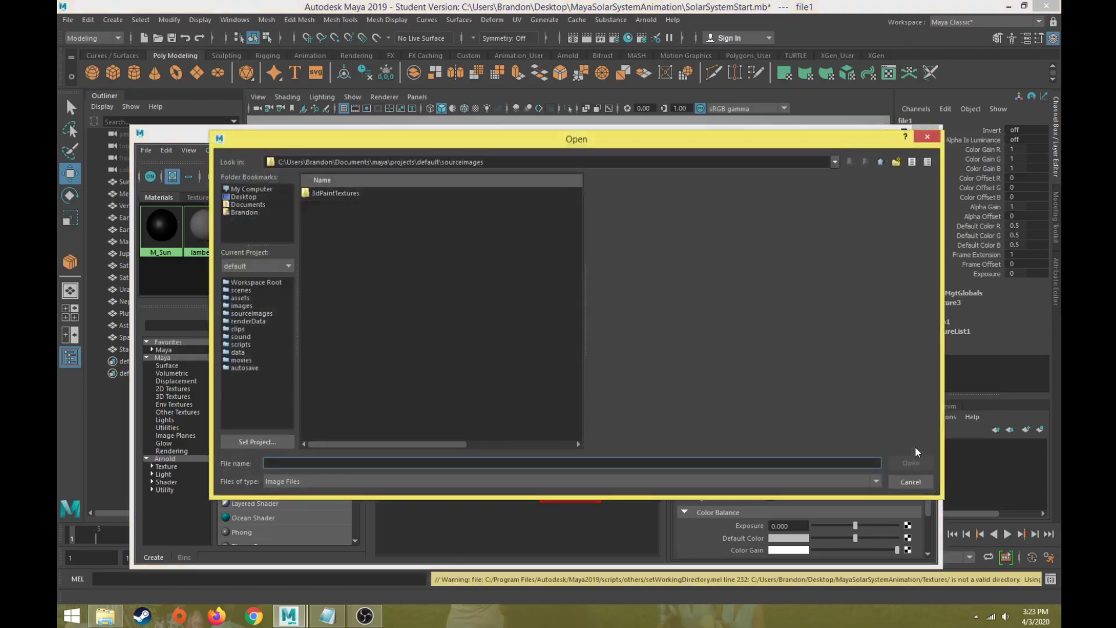
drag(847, 138, 790, 60)
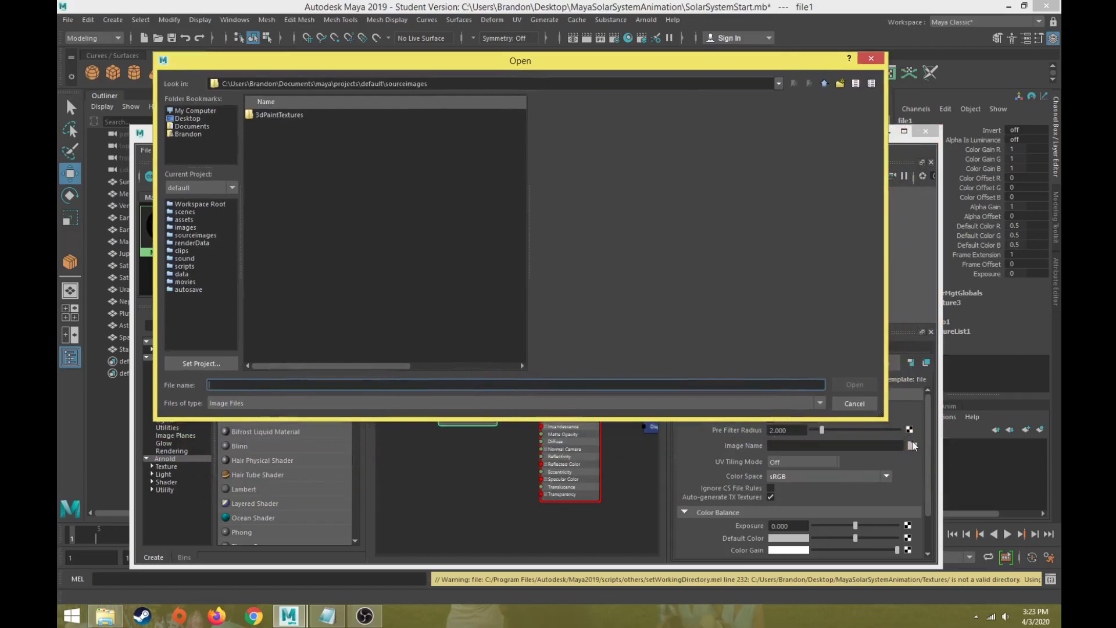
click(206, 117)
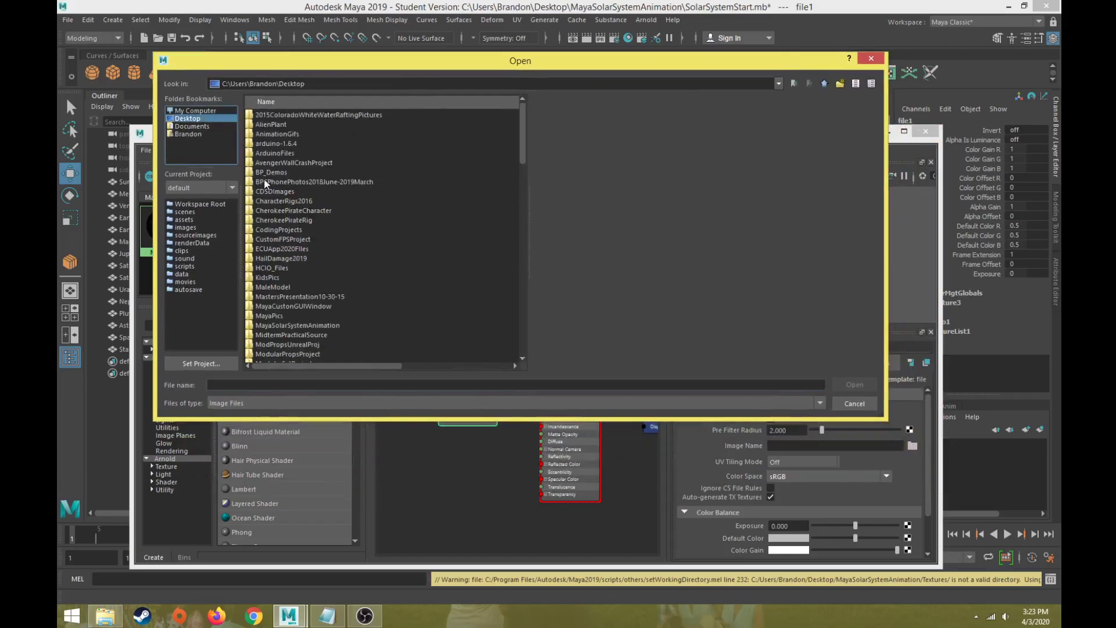
double_click(309, 326)
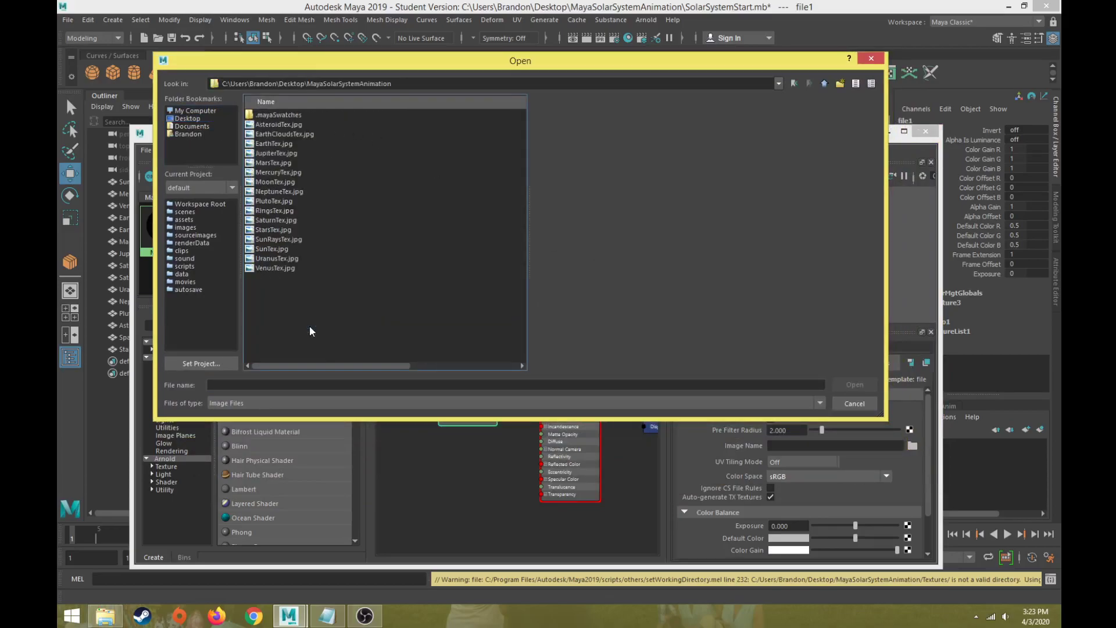
click(276, 245)
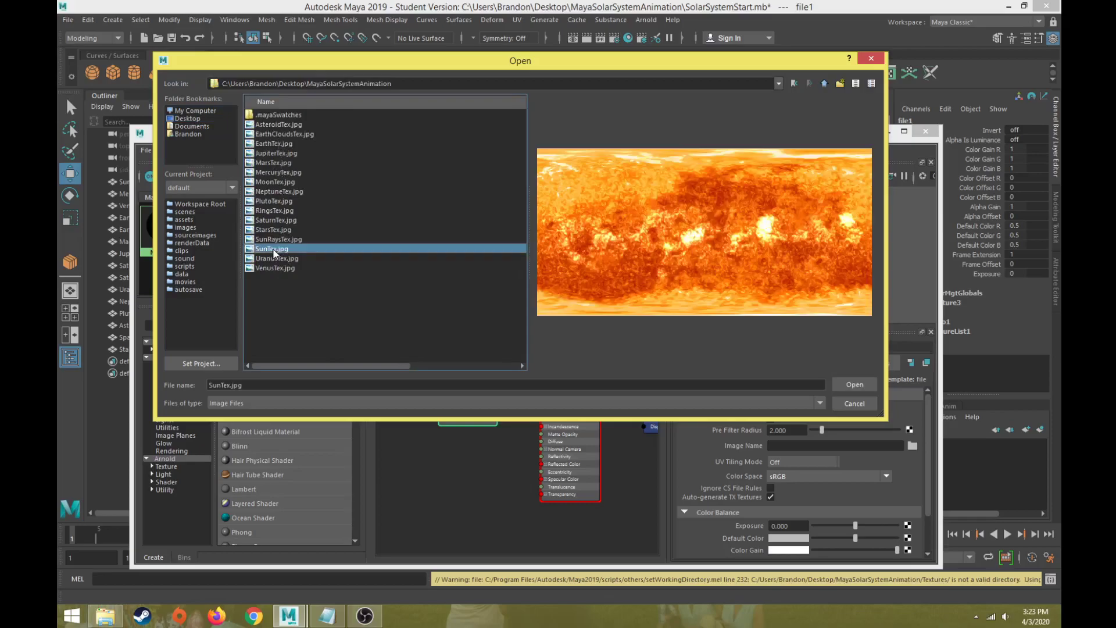
click(854, 385)
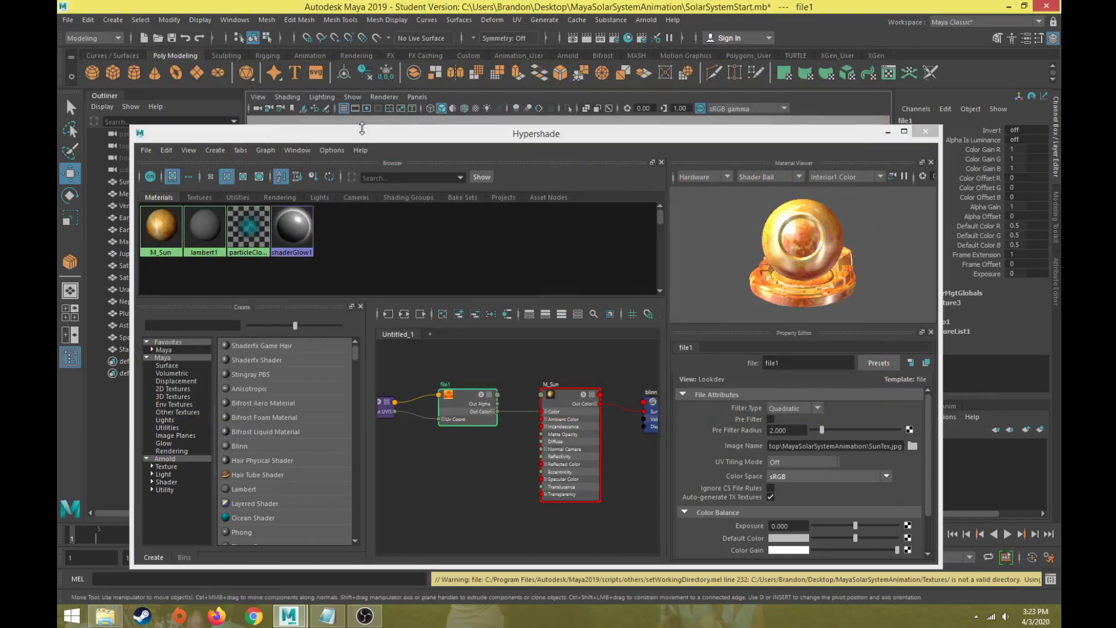
- Assign the M_Sun material to the Sun sphere
drag(317, 137, 355, 337)
click(400, 183)
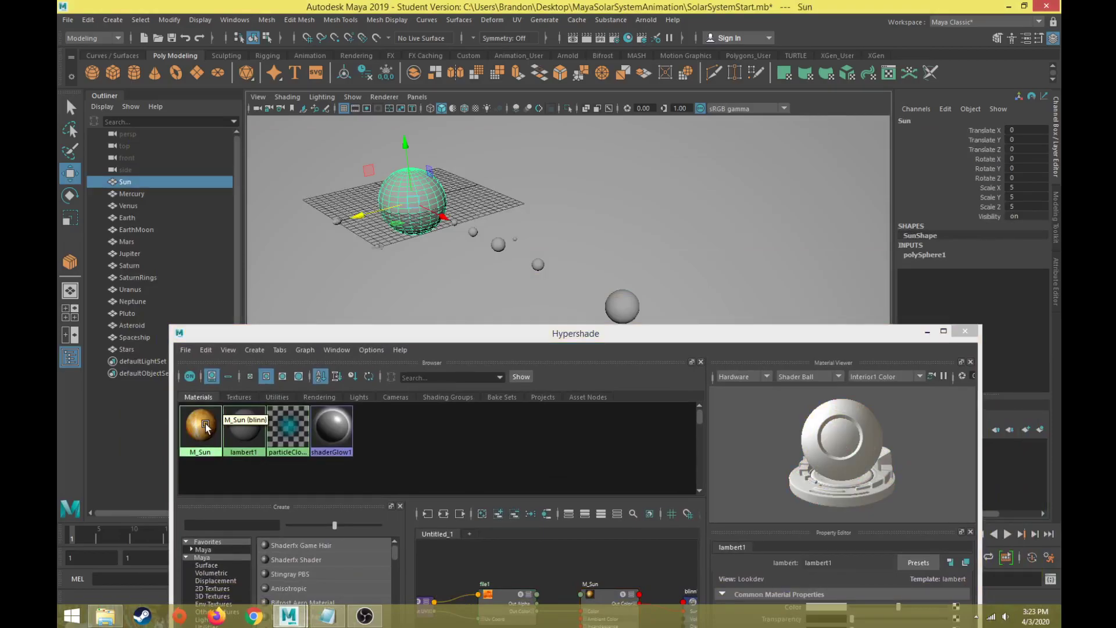
right_drag(207, 428, 221, 372)
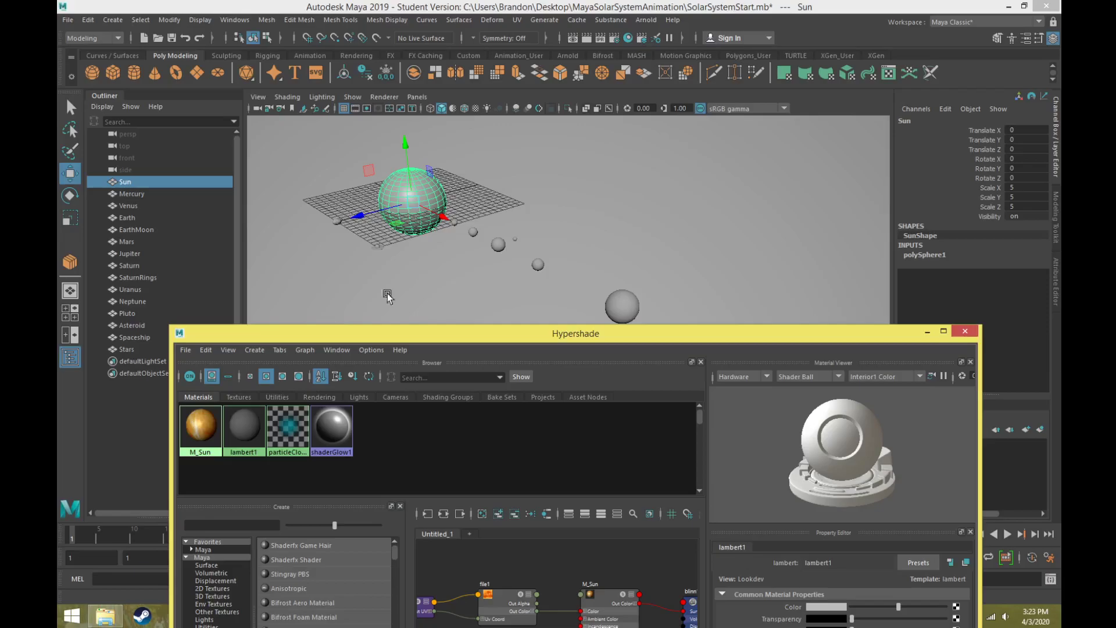
- Turn on textured display in the perspective view and inspect the Sun's surface with nothing selected
drag(428, 339, 401, 516)
scroll(364, 331, up, 5)
key(f)
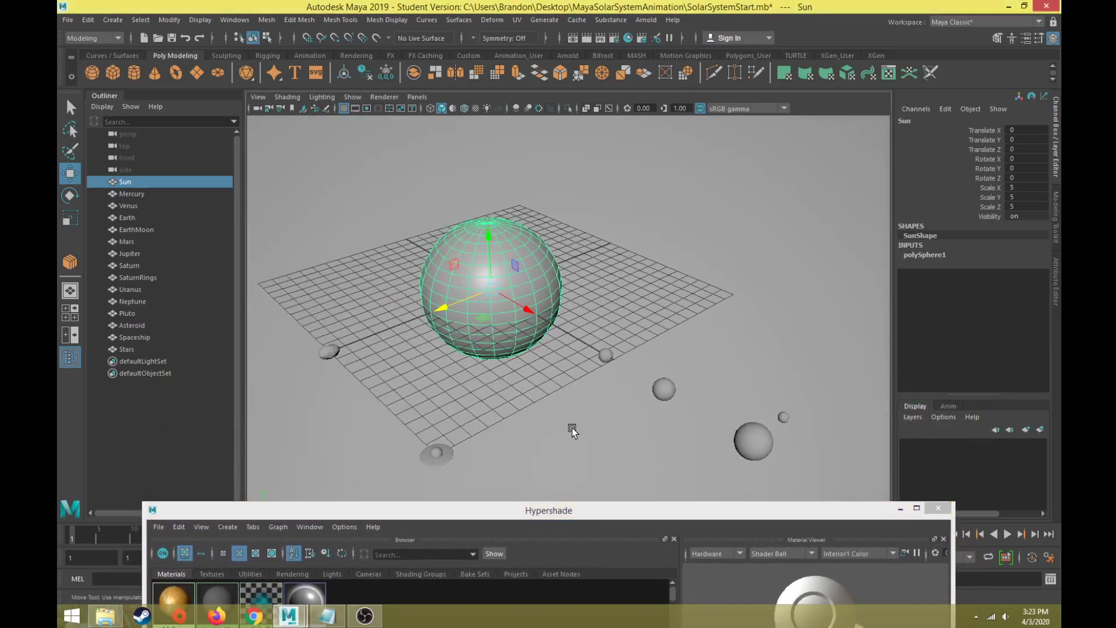
key(6)
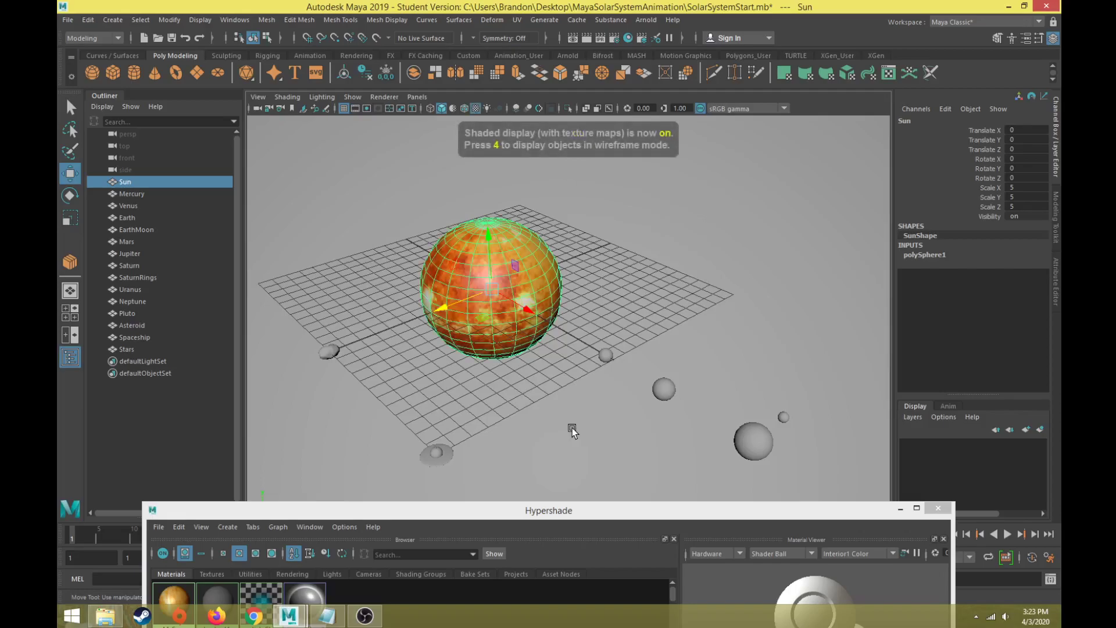
click(523, 365)
click(436, 410)
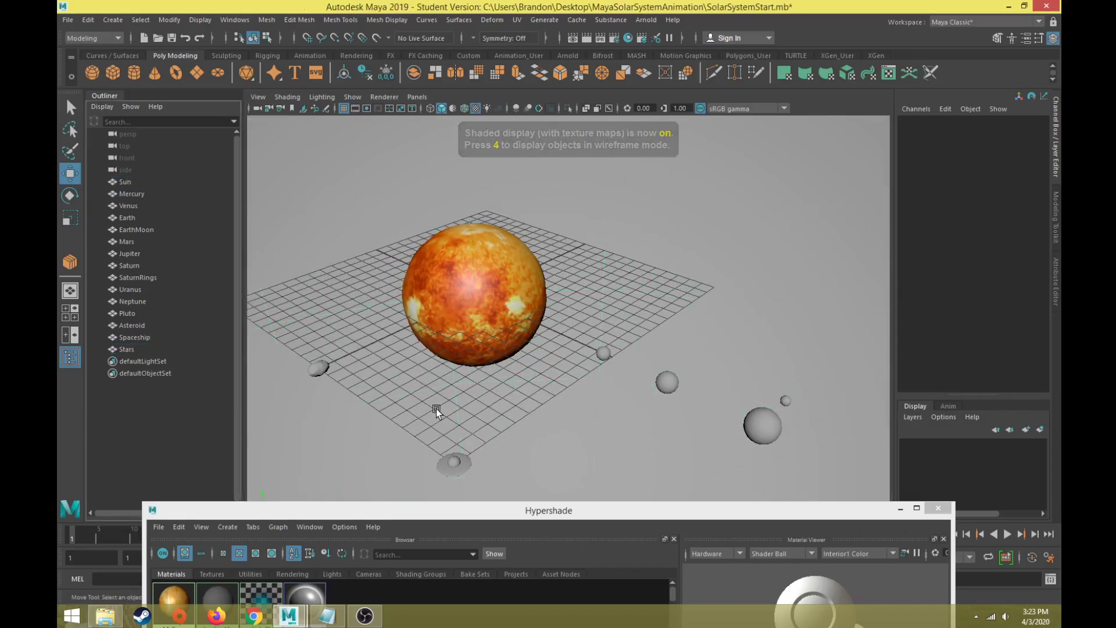
mouse_move(436, 409)
alt+mouse_down()
mouse_move(569, 434)
mouse_move(550, 335)
mouse_move(476, 352)
mouse_move(445, 395)
mouse_move(452, 406)
alt+mouse_up()
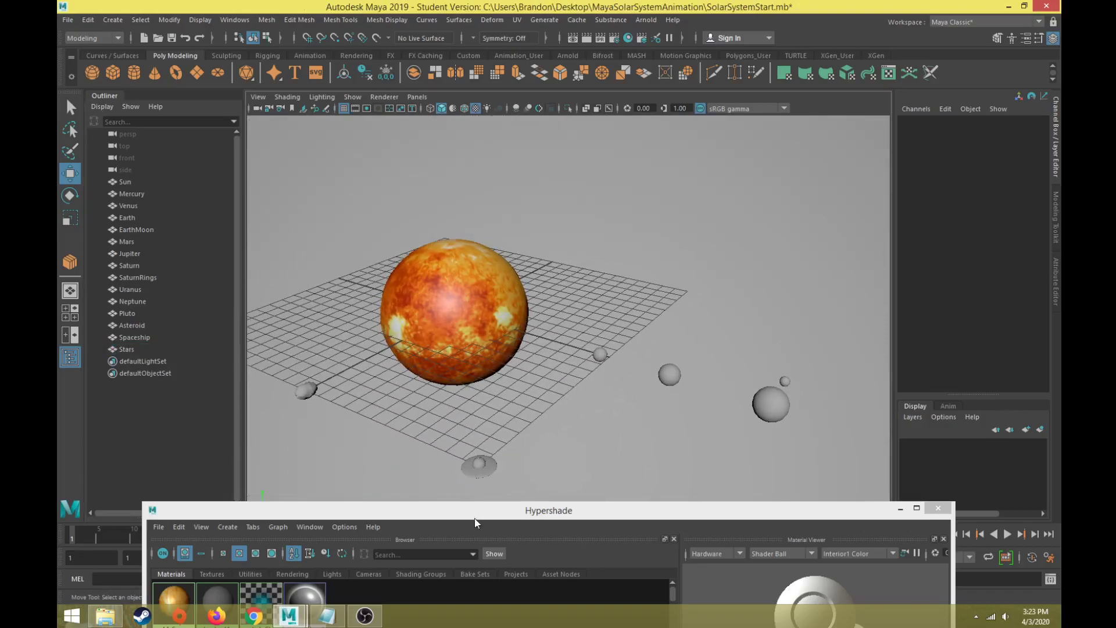
- Create another Blinn material in the Hypershade and name it M_Mercury
drag(453, 506, 434, 130)
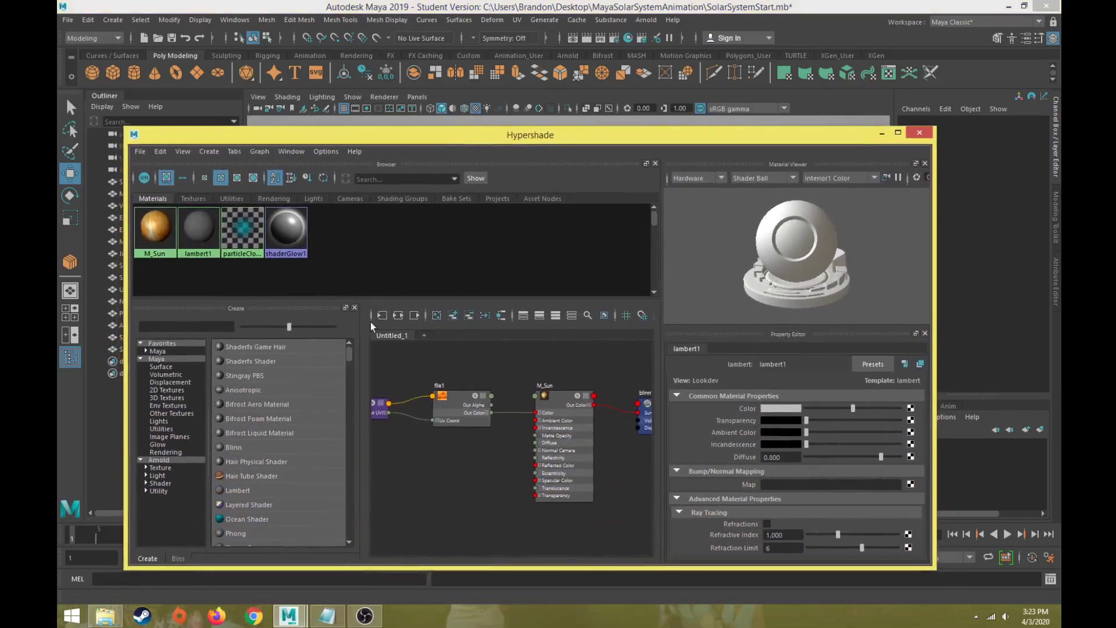
click(236, 448)
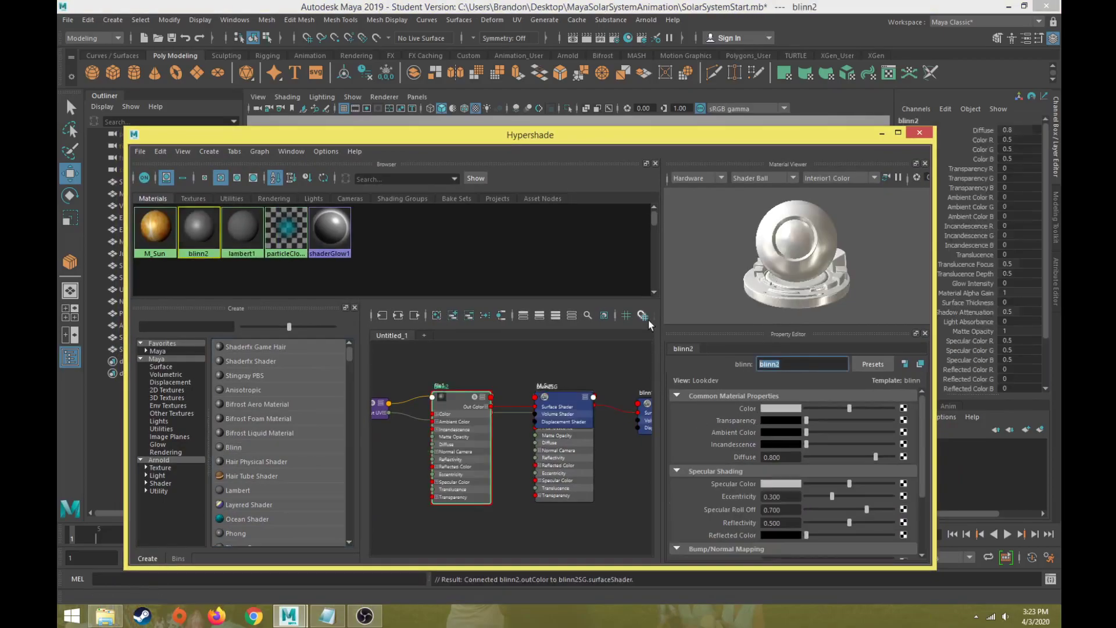
text(M_Mercury)
key(Return)
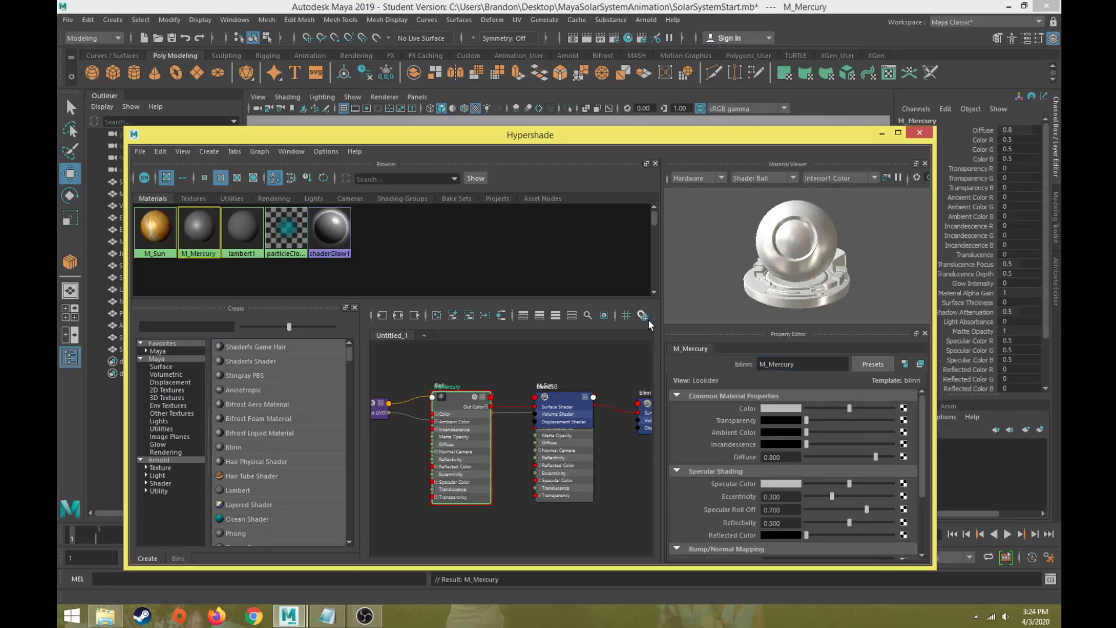
- Connect a File texture to the color of M_Mercury and load MercuryTex.jpg into it
click(904, 409)
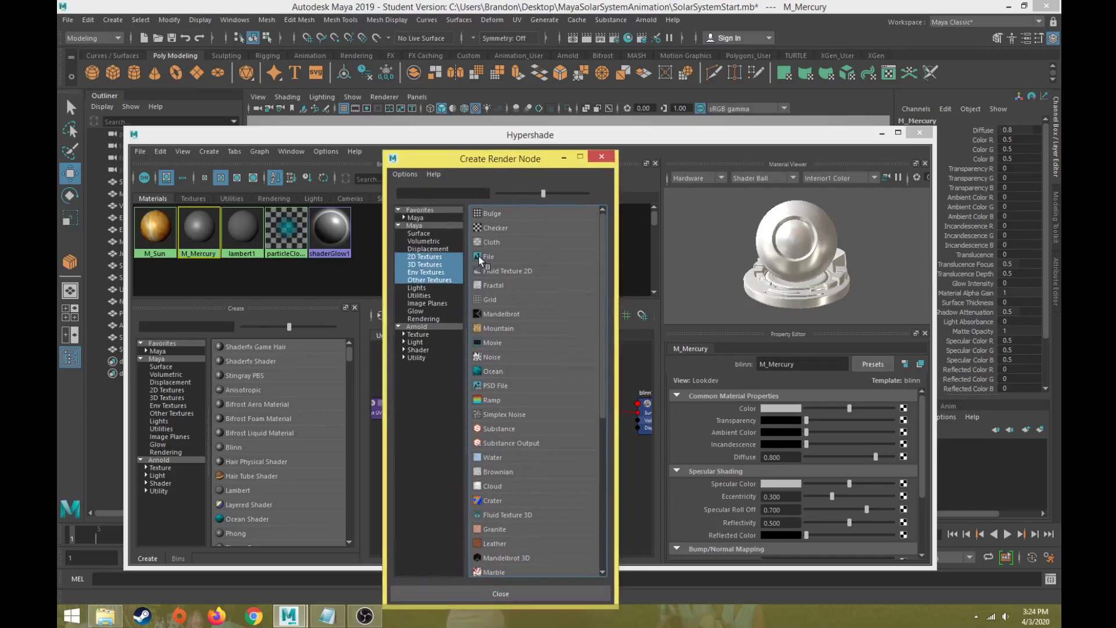
click(479, 257)
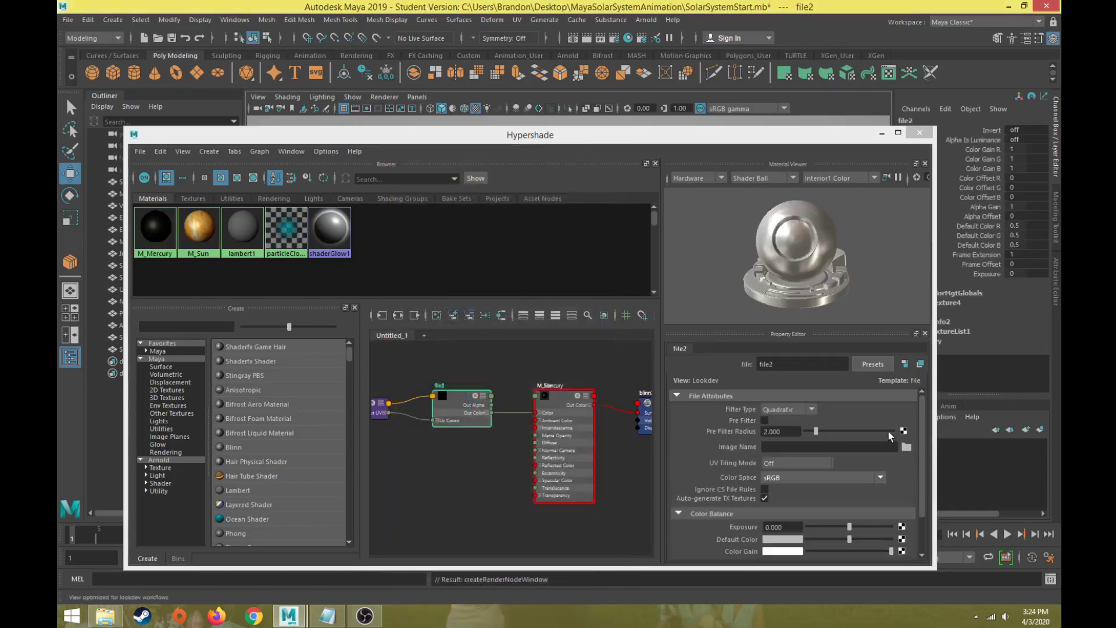
click(907, 447)
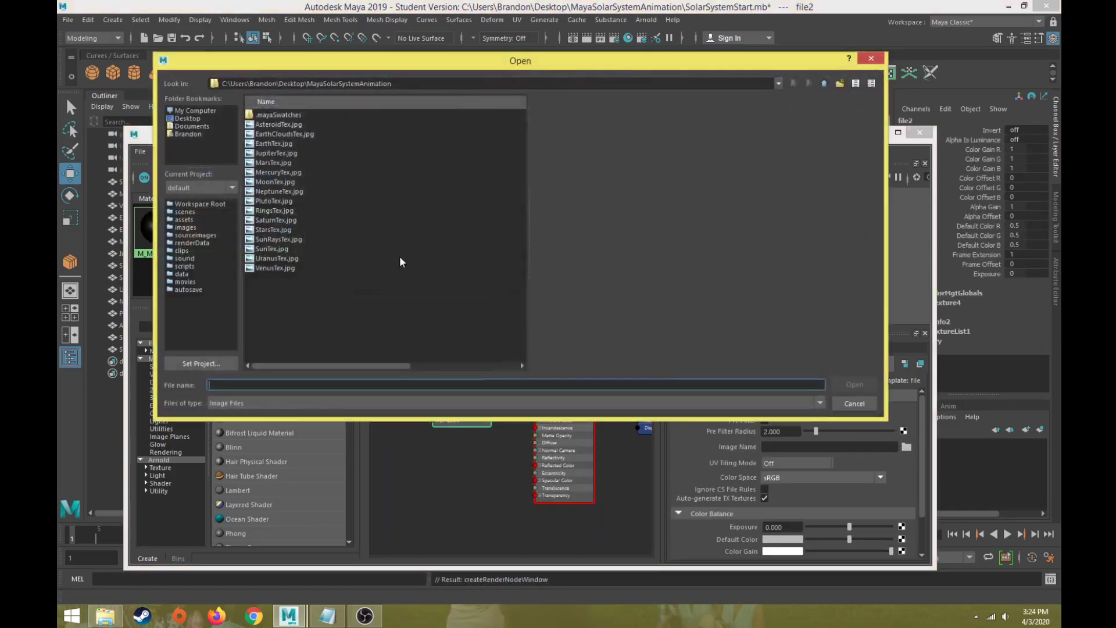
click(272, 174)
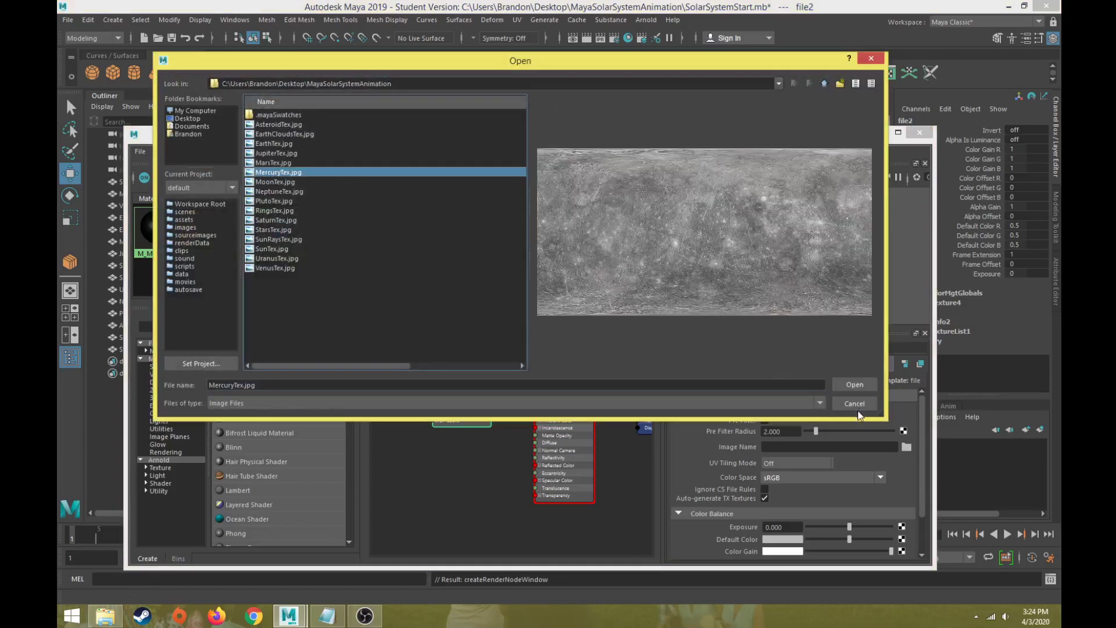
click(854, 385)
- Assign the M_Mercury material to the Mercury sphere
drag(679, 140, 717, 537)
drag(607, 348, 567, 388)
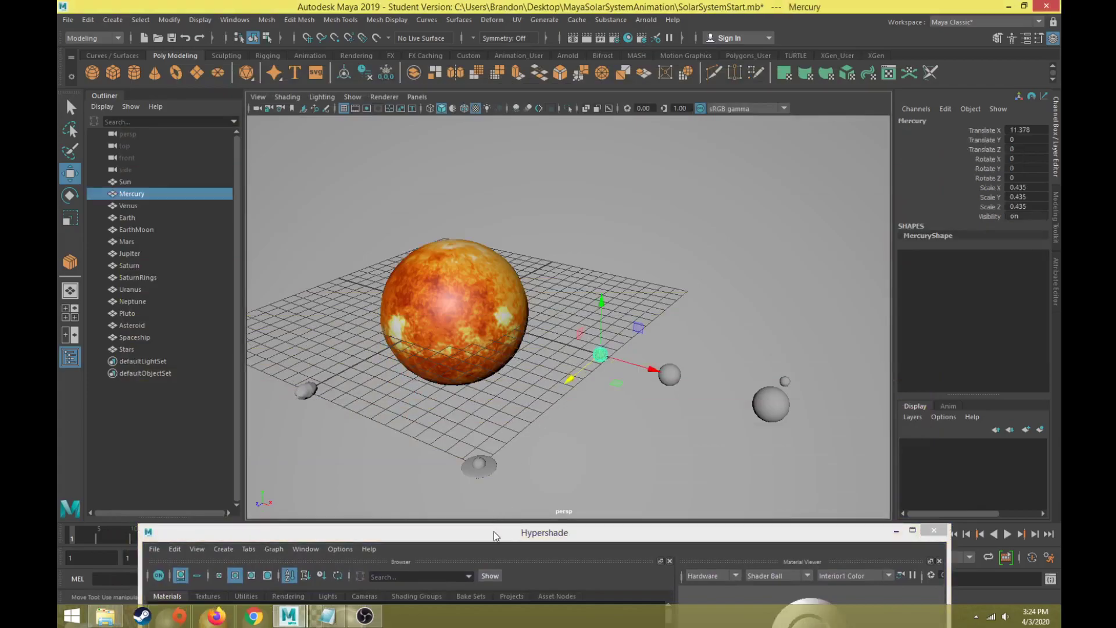
drag(494, 532, 563, 428)
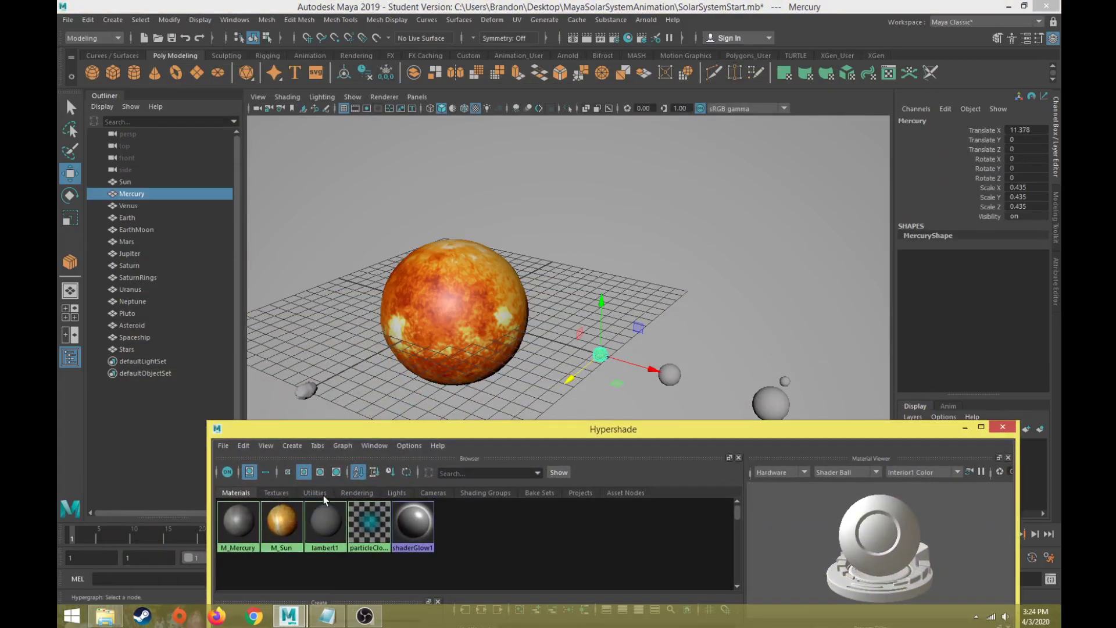
right_drag(245, 518, 242, 431)
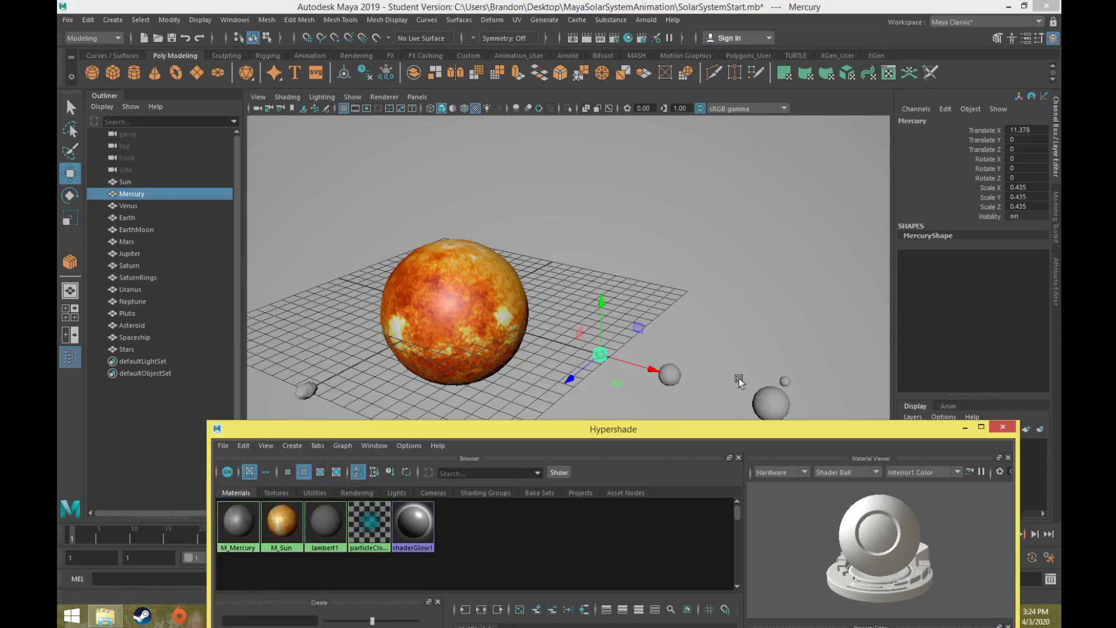
alt+middle_drag(772, 370, 526, 256)
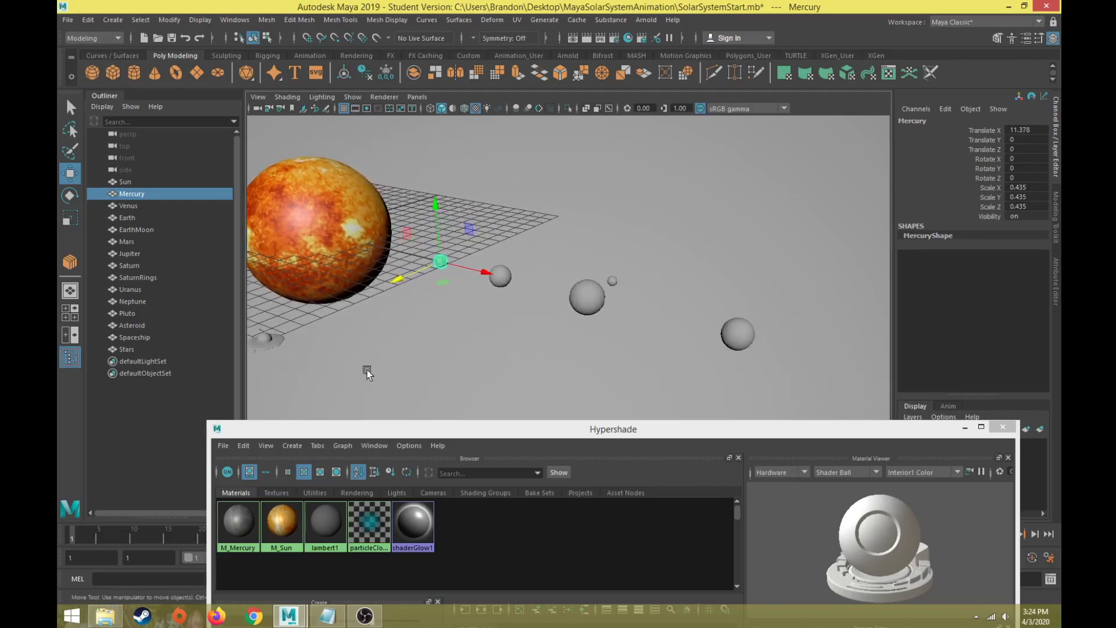
drag(349, 432, 318, 419)
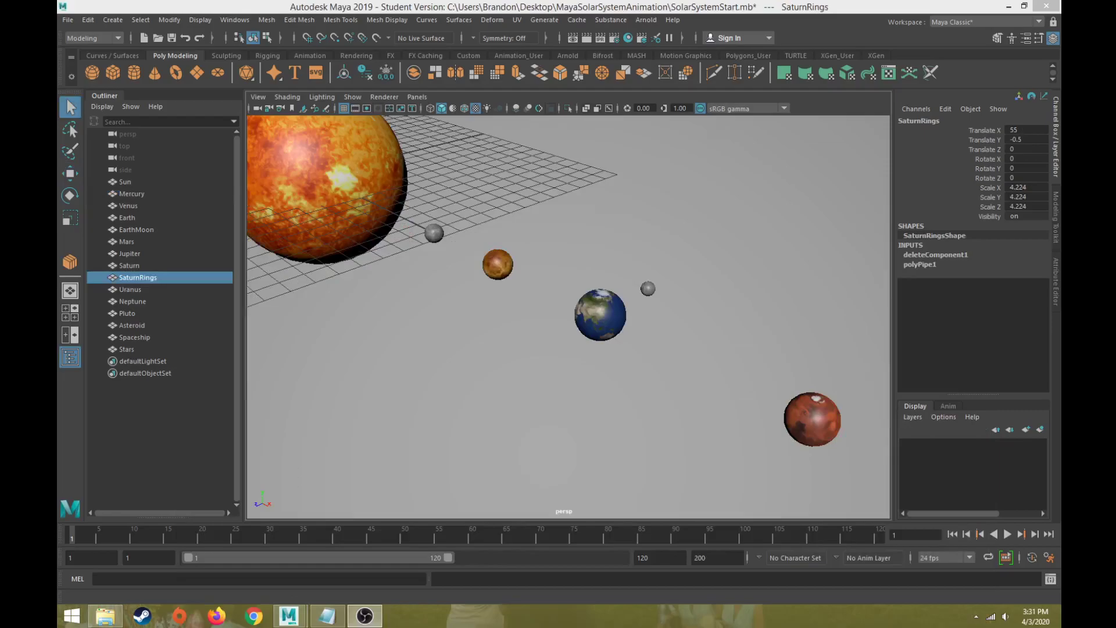
click(488, 268)
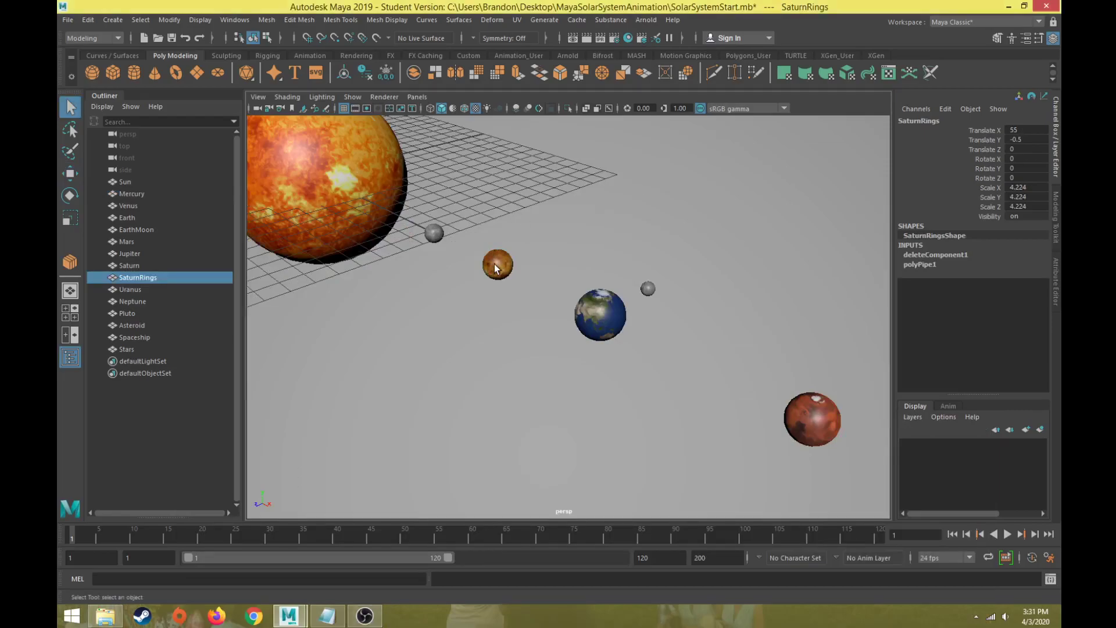
- Open the Hypershade, enlarge its material browser and review the M_Sun, M_Uranus and M_Venus materials
click(628, 37)
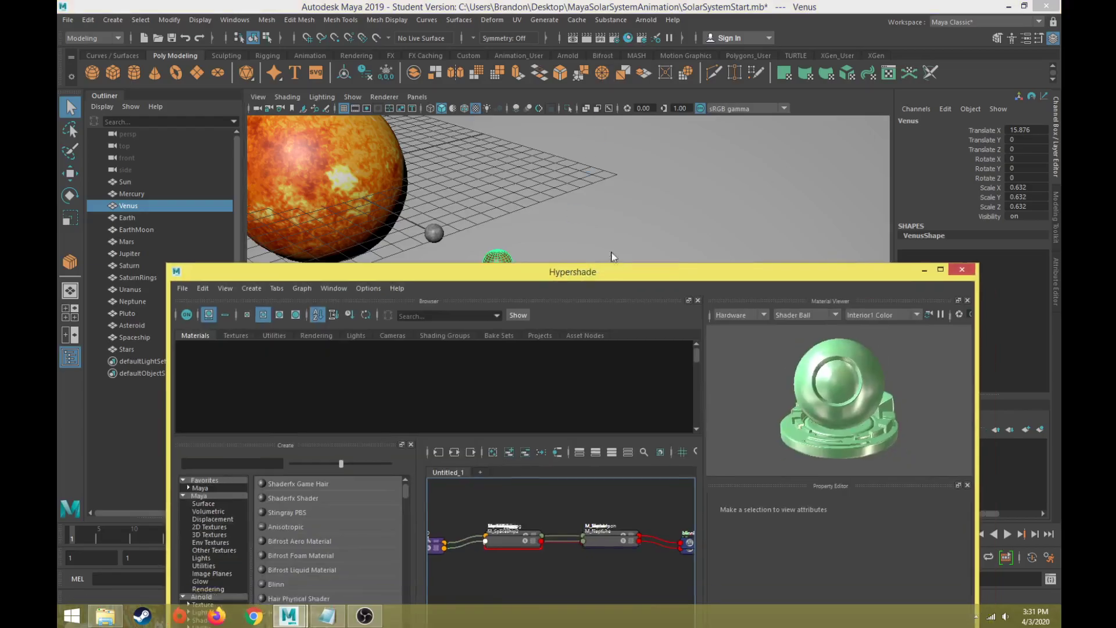
drag(608, 259, 579, 112)
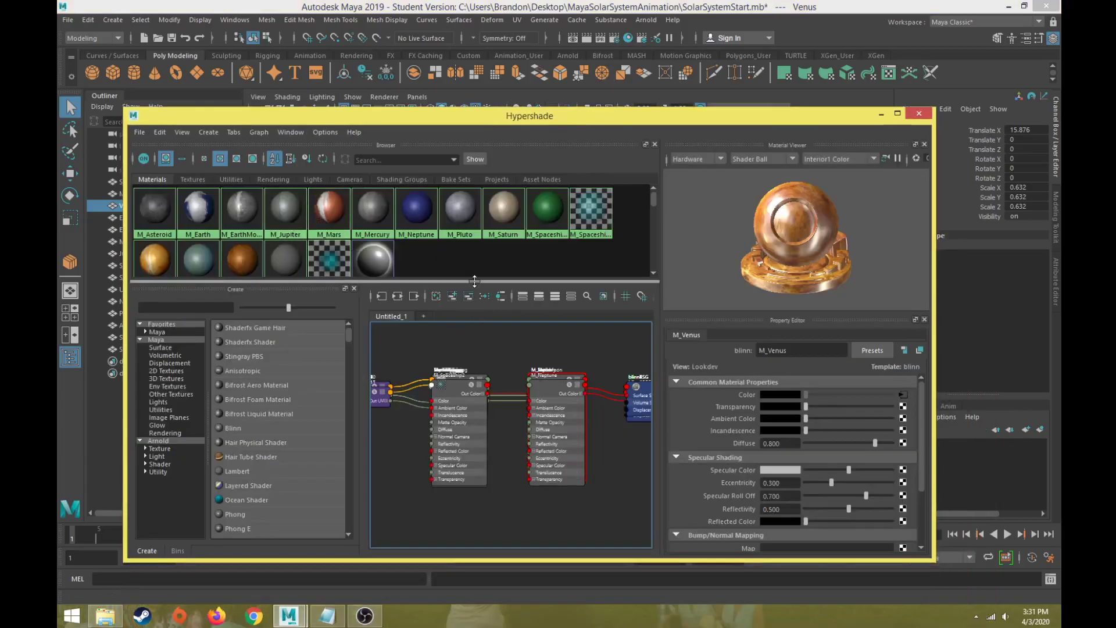
drag(468, 283, 468, 339)
click(161, 269)
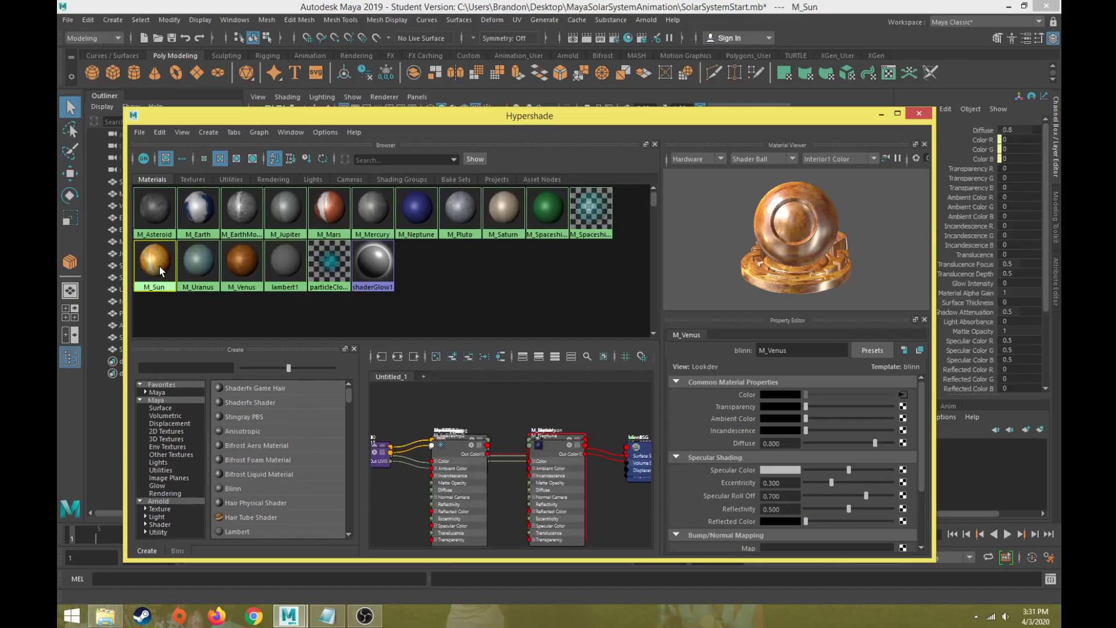
click(201, 263)
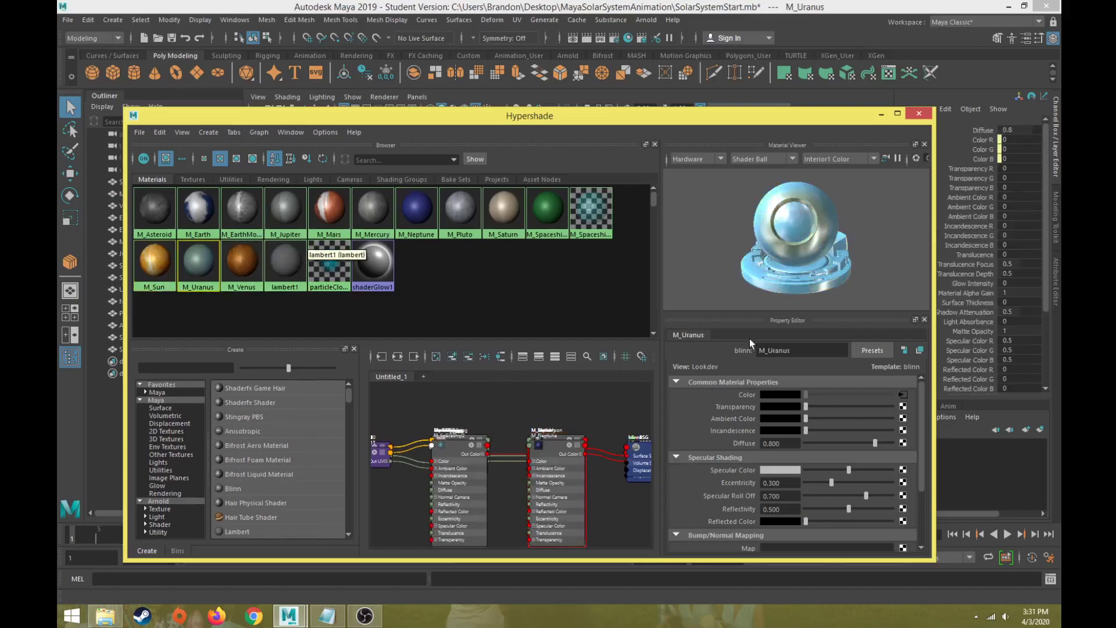
click(226, 266)
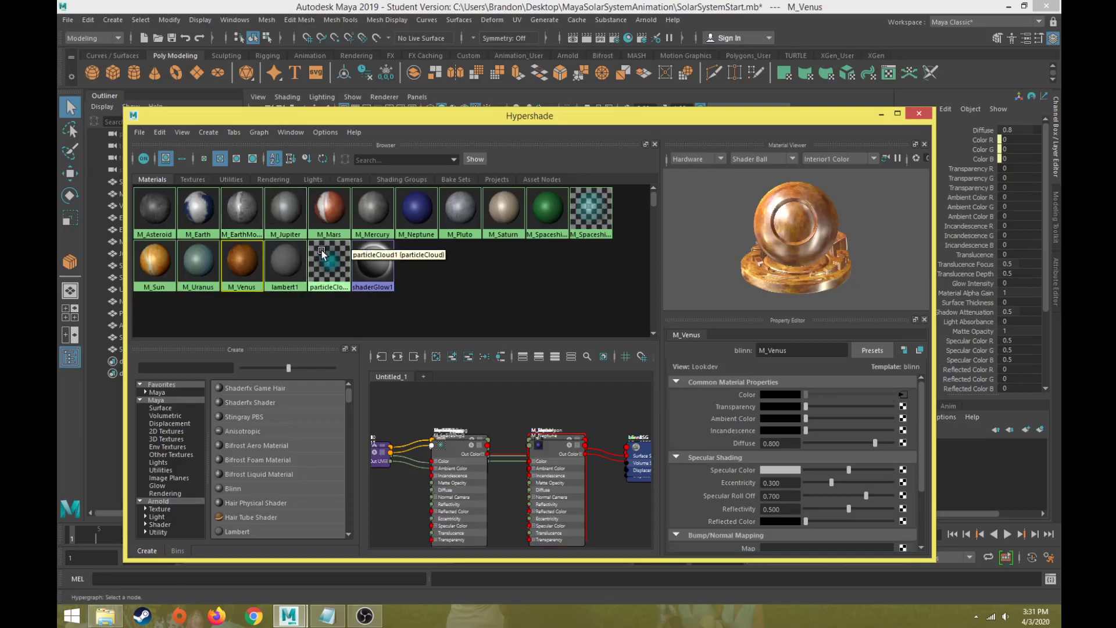
click(882, 114)
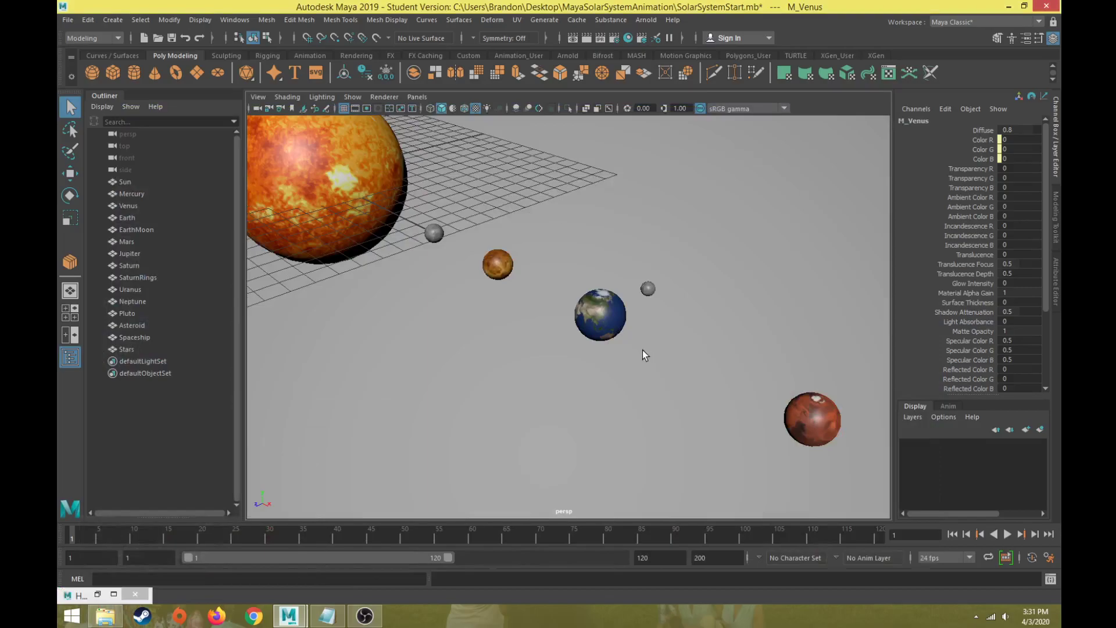
- Inspect the textures on Earth, EarthMoon and Mars, framing the moon and Mars up close in the perspective view
click(599, 314)
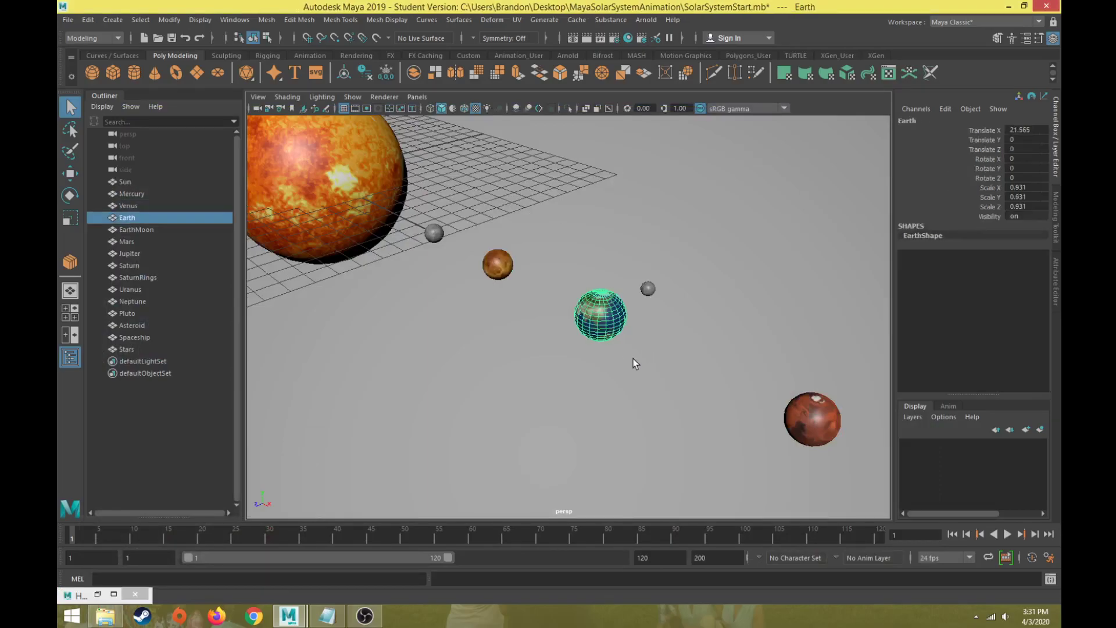
click(647, 289)
key(f)
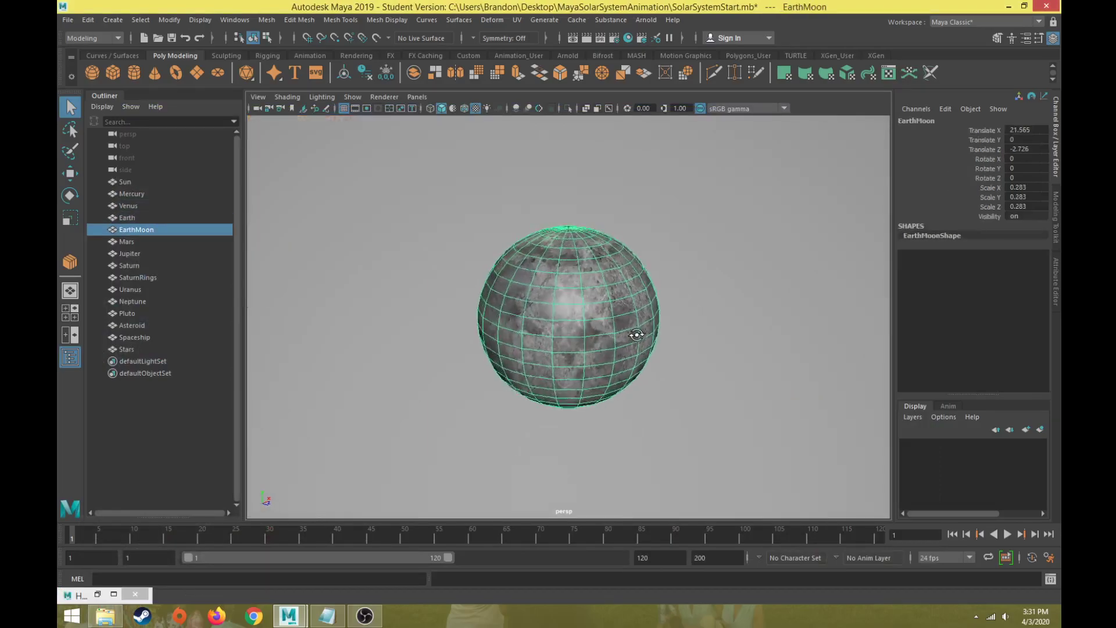
click(724, 421)
scroll(616, 401, down, 15)
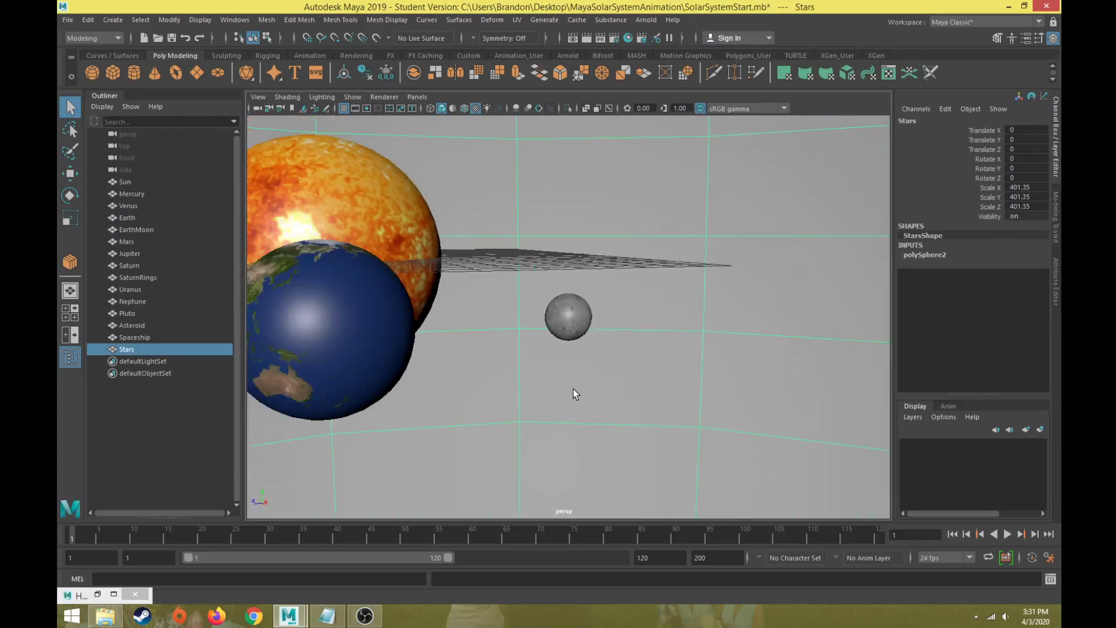
click(585, 367)
key(f)
scroll(490, 359, down, 5)
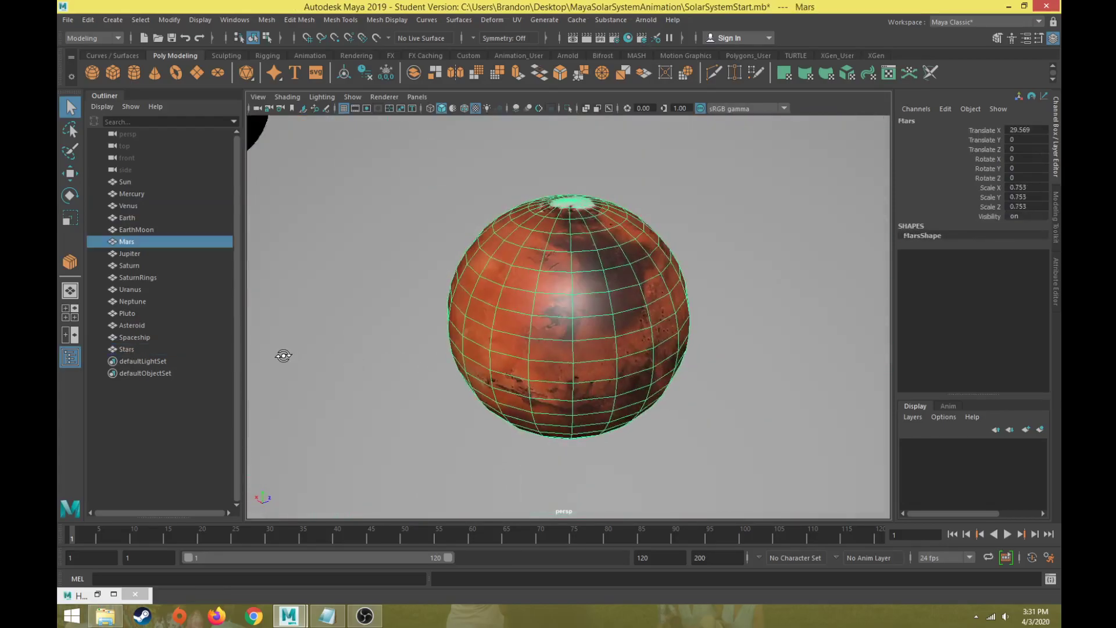
- Frame Jupiter and Saturn one after the other and examine their surface textures
scroll(490, 360, down, 10)
click(456, 416)
key(f)
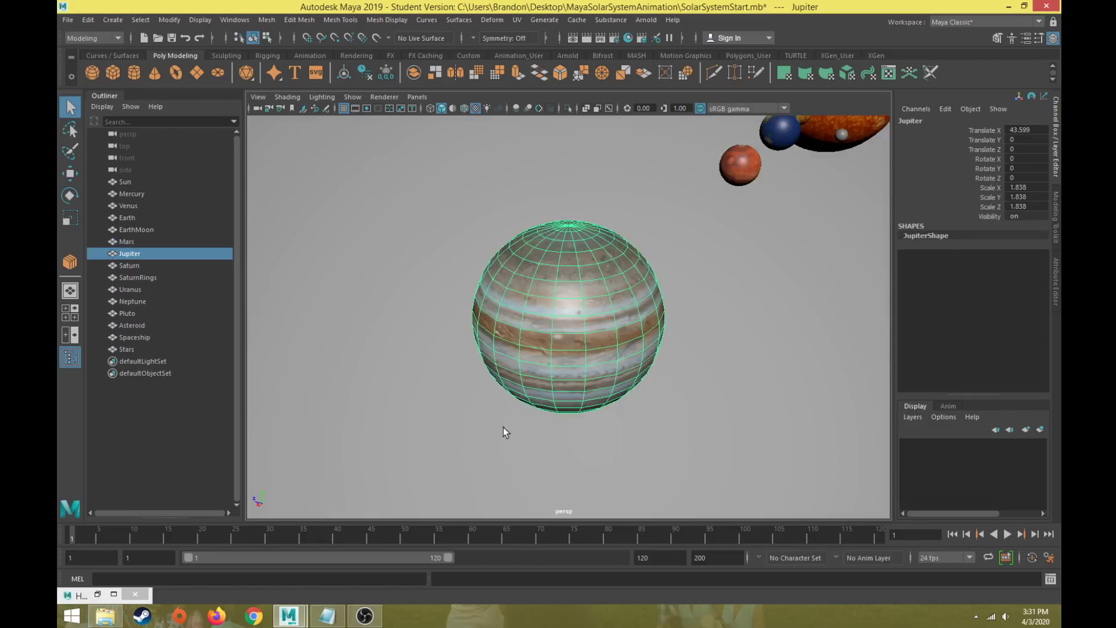
alt+drag(684, 411, 710, 407)
alt+middle_drag(711, 407, 431, 422)
click(709, 253)
key(f)
alt+drag(583, 324, 614, 343)
scroll(646, 331, down, 8)
alt+middle_drag(678, 319, 508, 351)
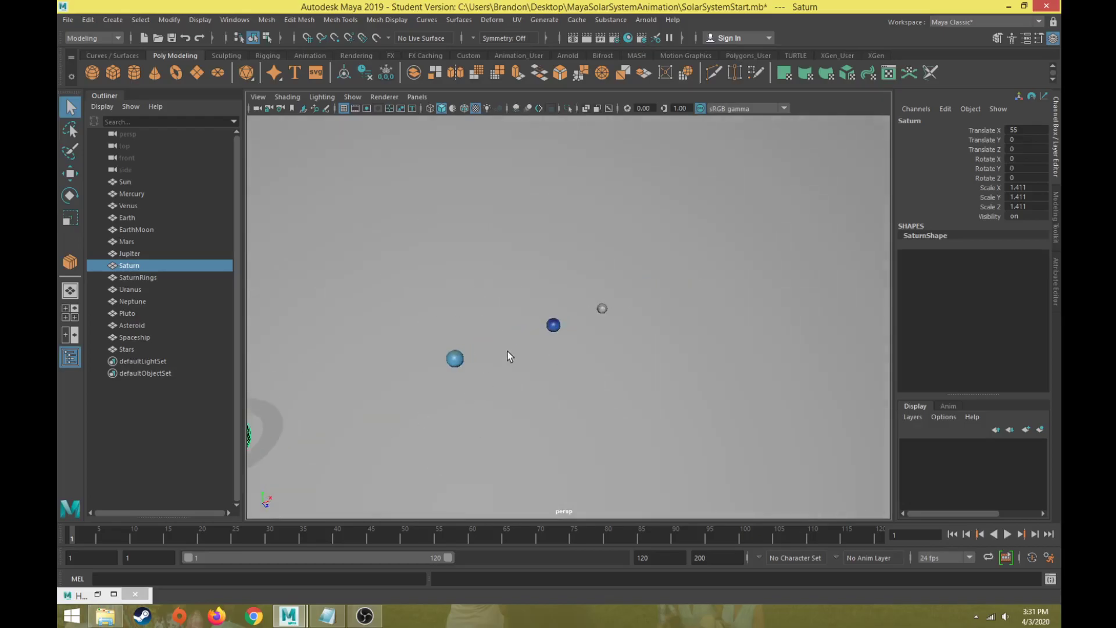
- Frame Uranus, Neptune and Pluto in turn and examine the texture on each sphere
click(457, 358)
key(f)
alt+drag(610, 391, 706, 244)
click(721, 238)
key(f)
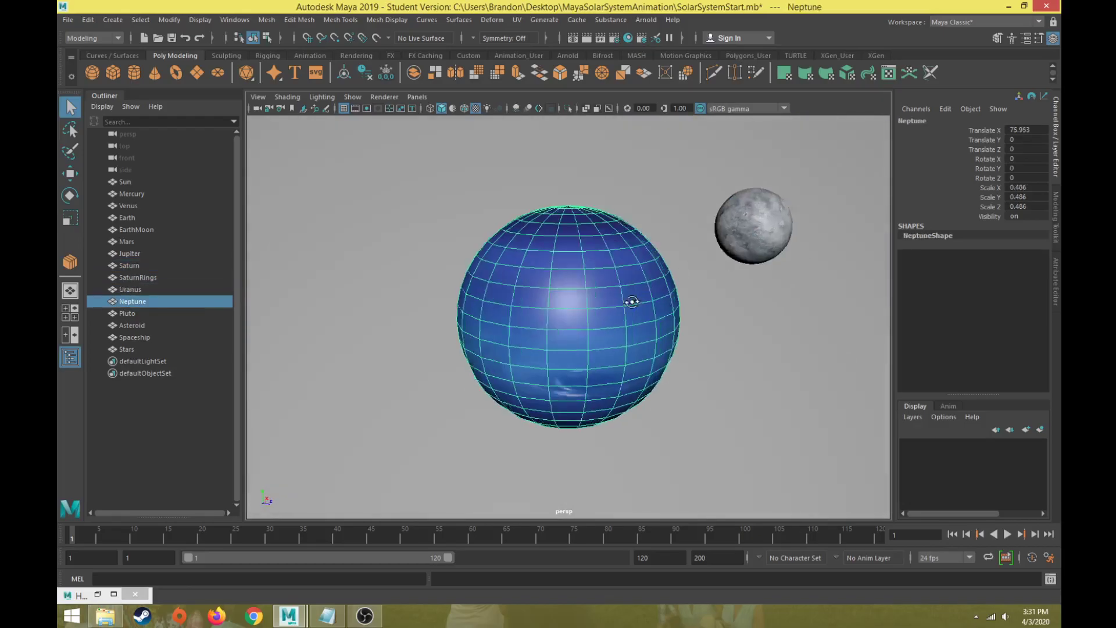
alt+drag(631, 302, 246, 280)
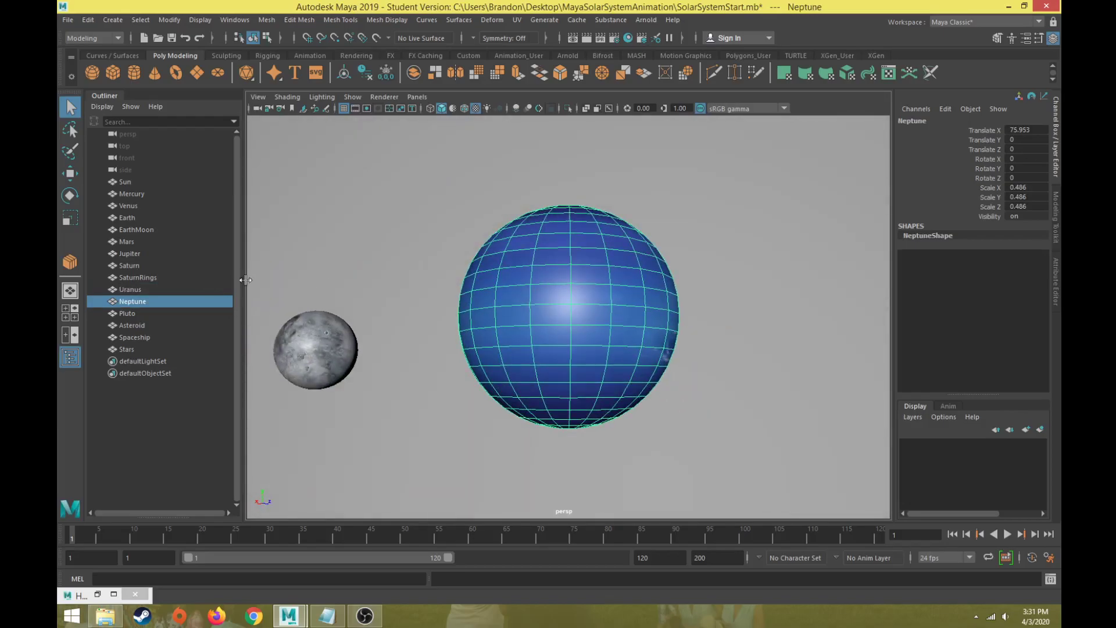
click(313, 354)
key(f)
alt+drag(404, 346, 201, 349)
scroll(379, 329, down, 5)
alt+drag(379, 330, 494, 209)
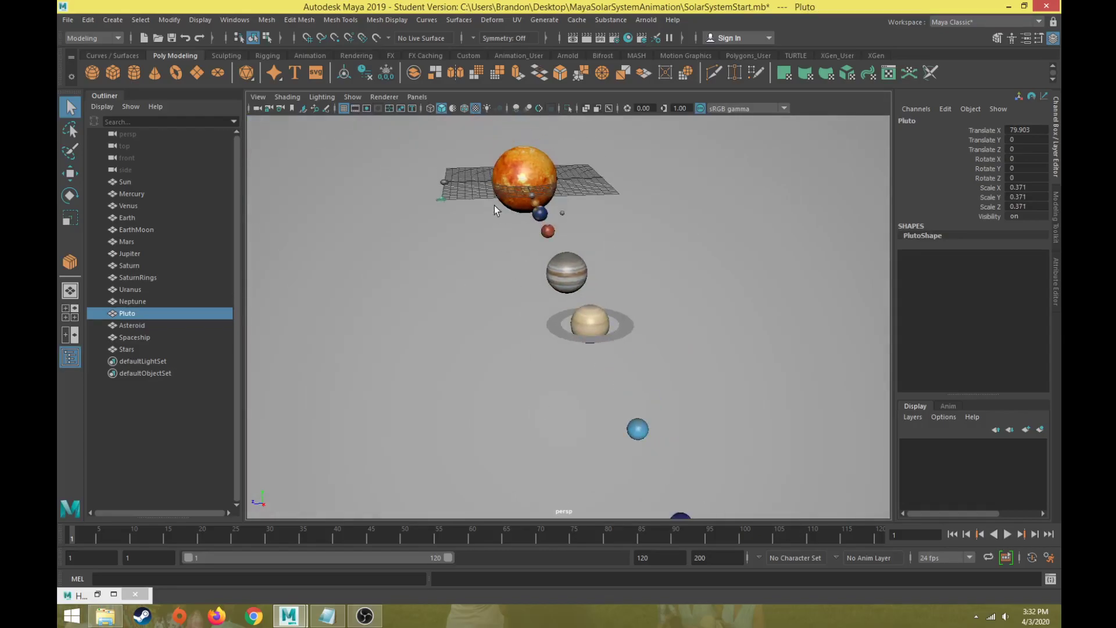
- Frame the Asteroid and the Spaceship in turn and examine their materials, viewing the ship with nothing selected
click(444, 184)
key(f)
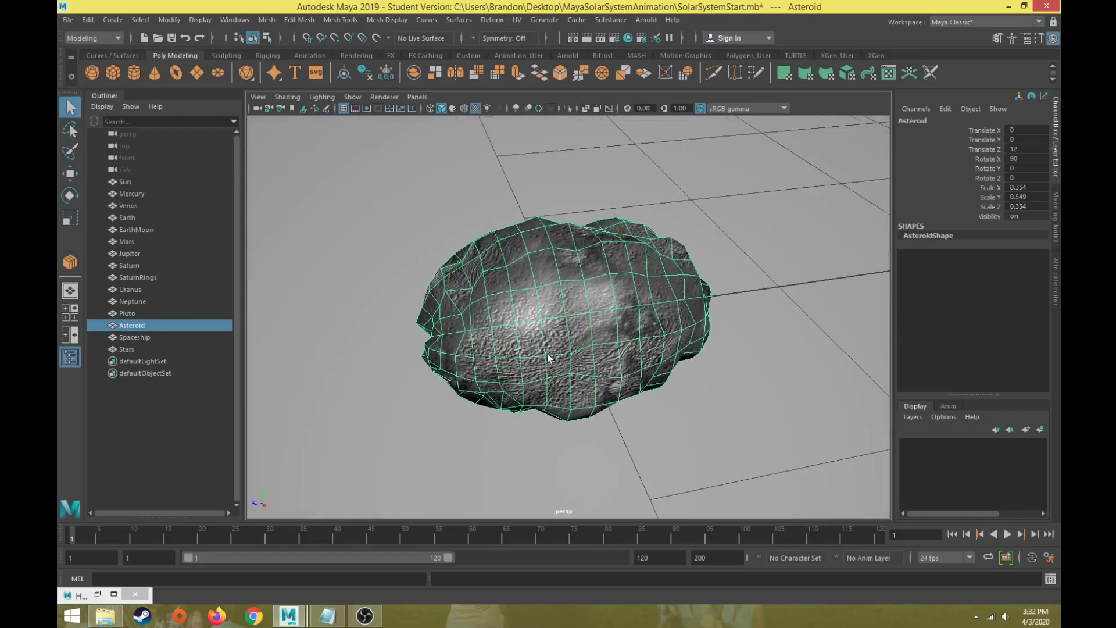
click(124, 436)
alt+drag(349, 378, 548, 309)
scroll(565, 350, down, 5)
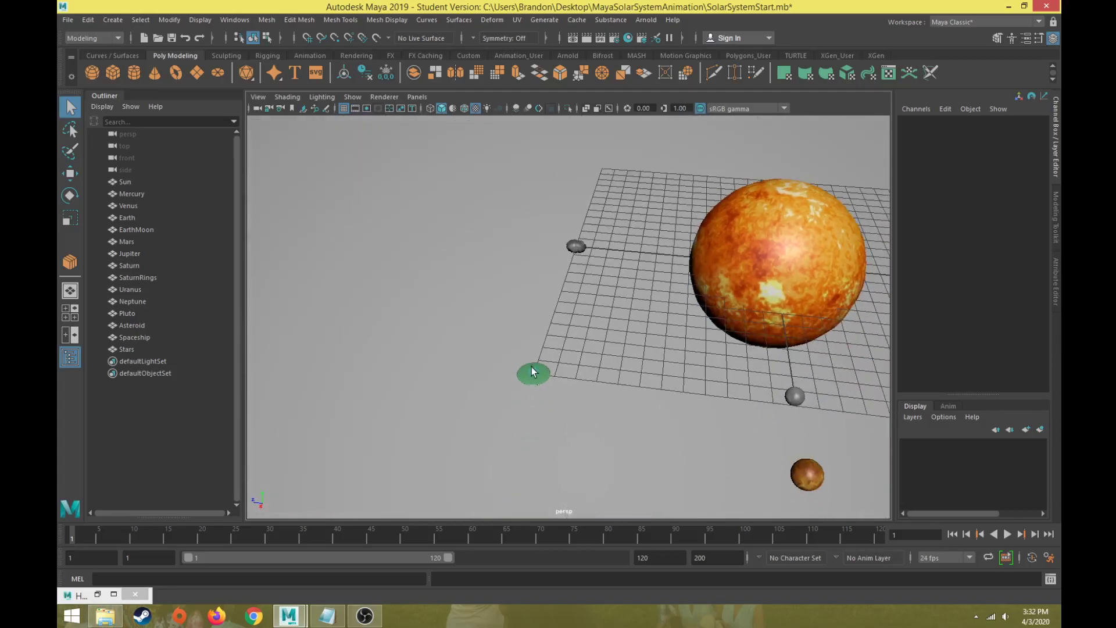
click(534, 372)
key(f)
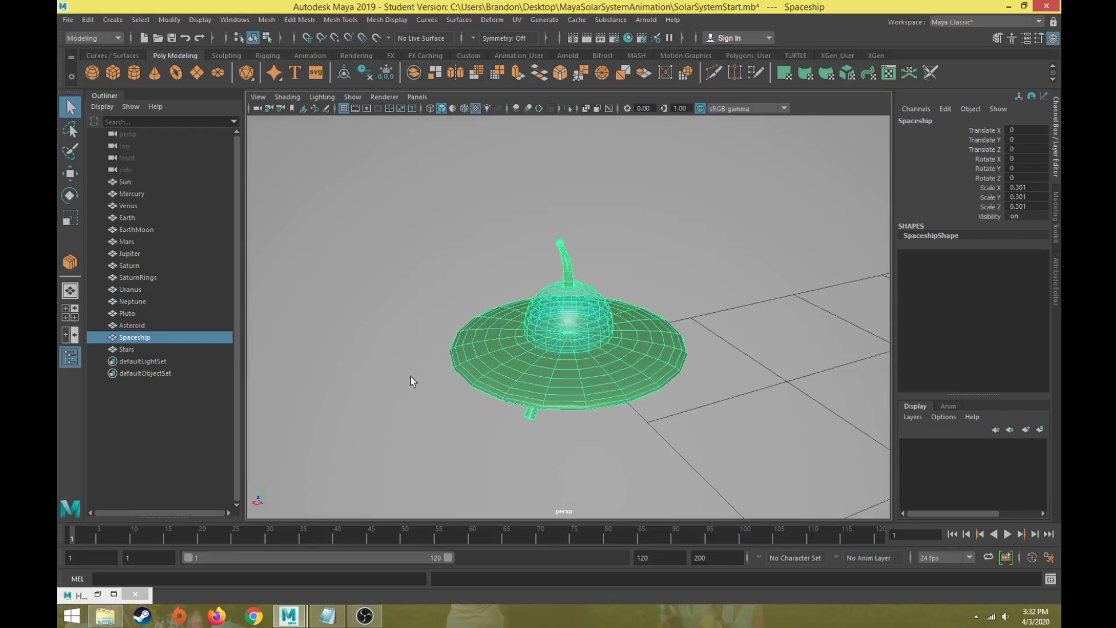
click(225, 375)
alt+drag(285, 349, 414, 331)
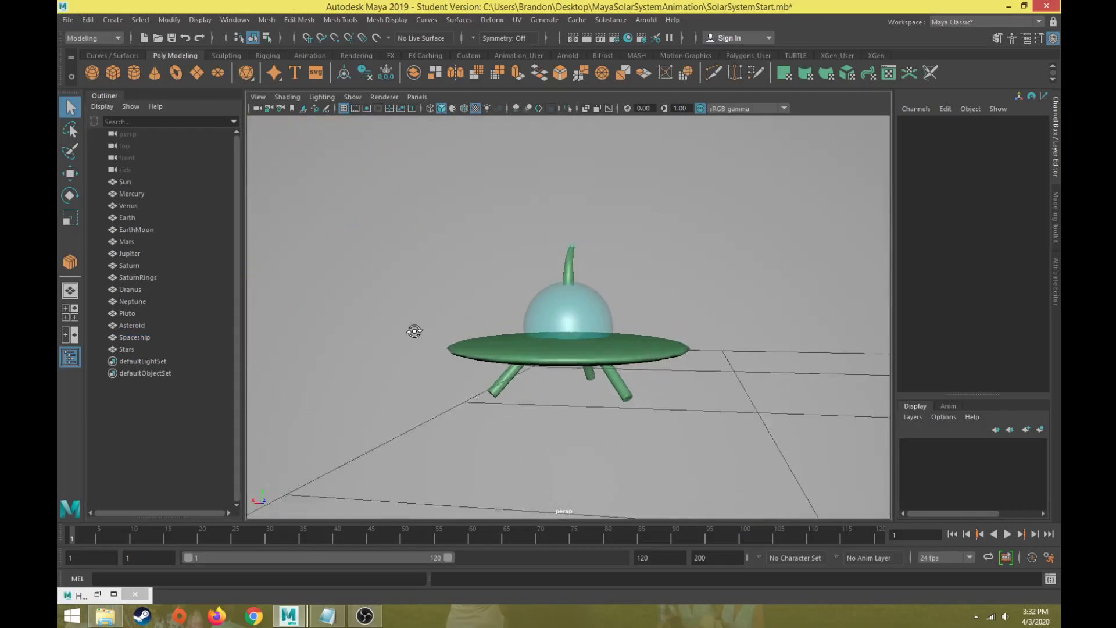
- Compare M_Spaceship1 and M_Spaceship2 in the Hypershade and set the transparency of M_Spaceship2 to about 0.88
click(97, 595)
click(544, 214)
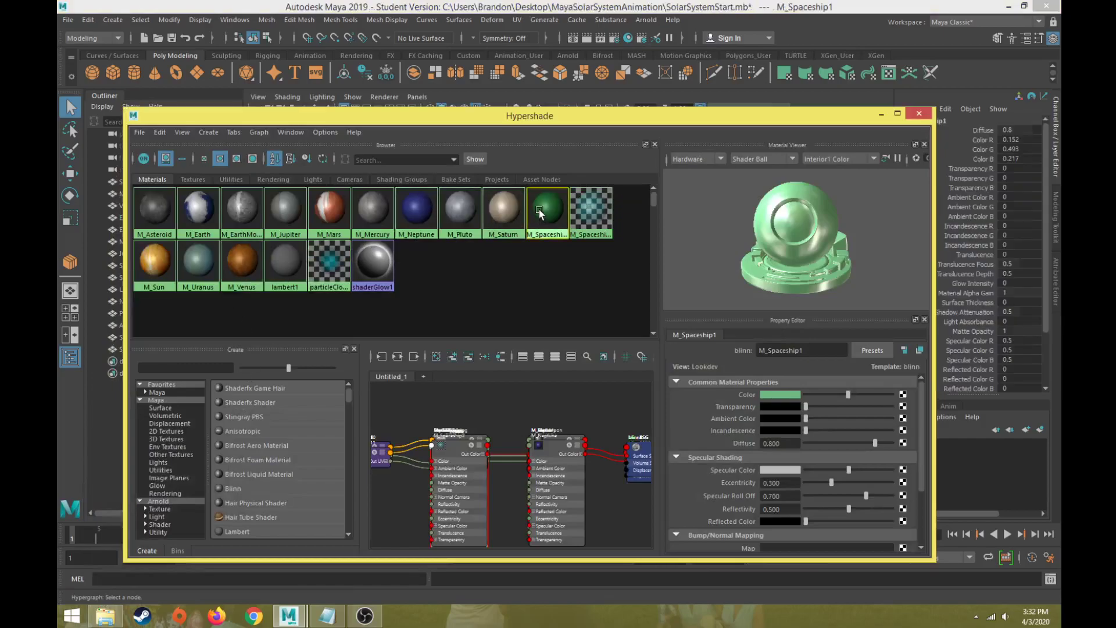
click(590, 214)
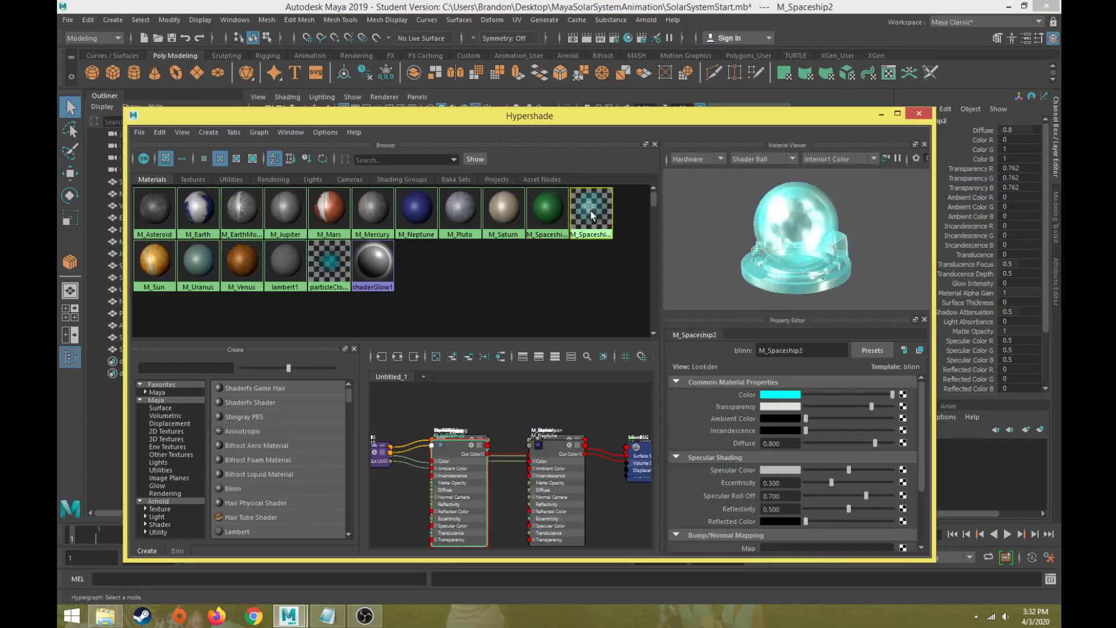
click(547, 214)
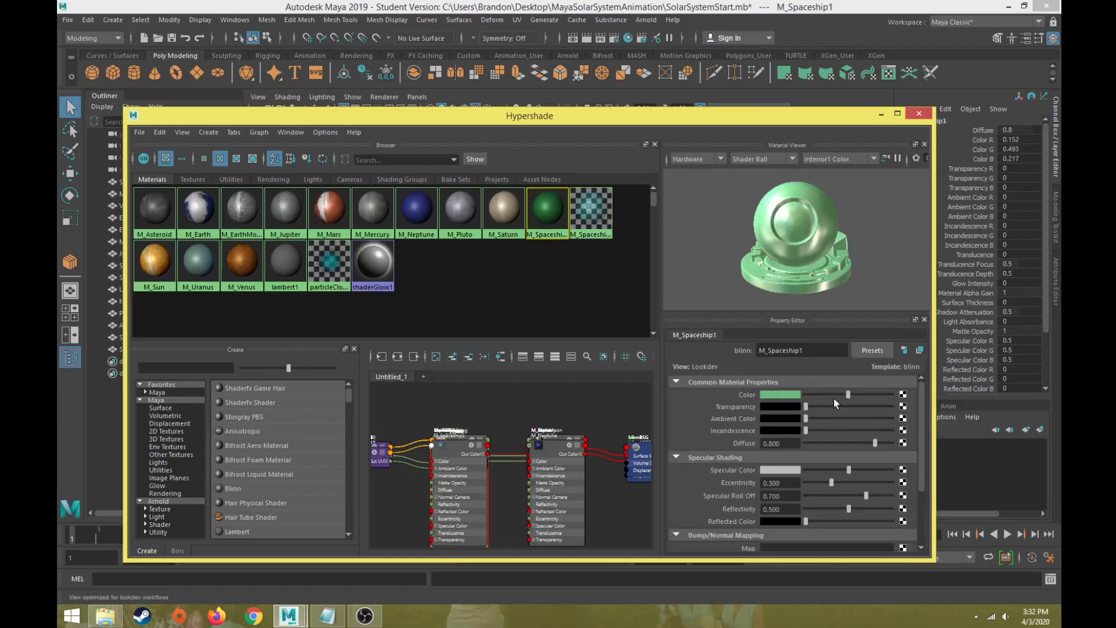
click(591, 214)
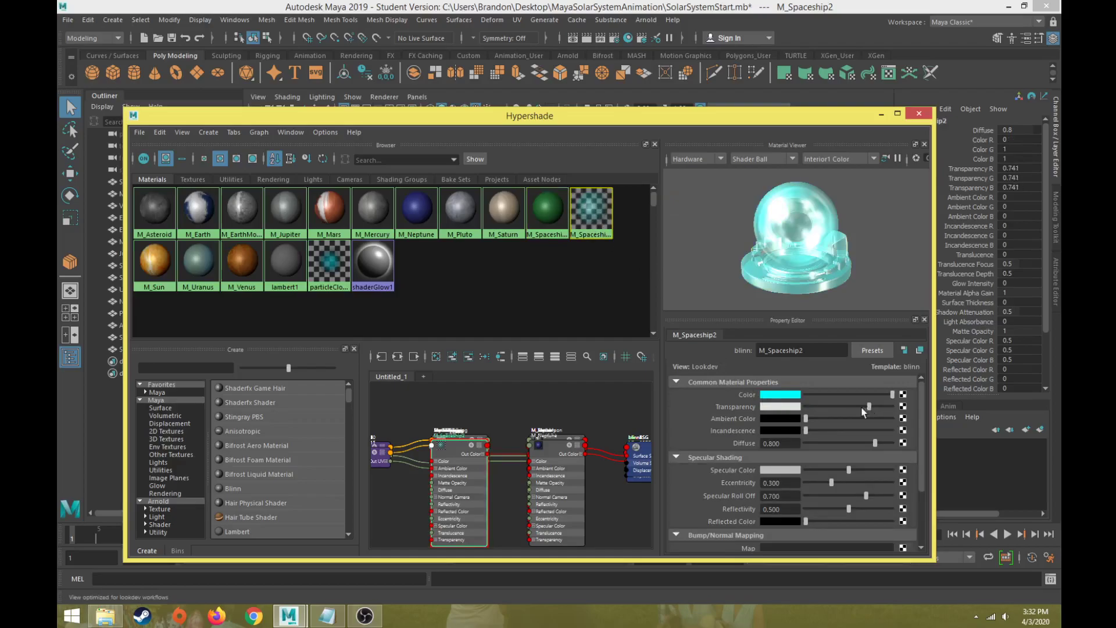
mouse_move(871, 406)
mouse_down()
mouse_move(888, 406)
mouse_move(882, 412)
mouse_up()
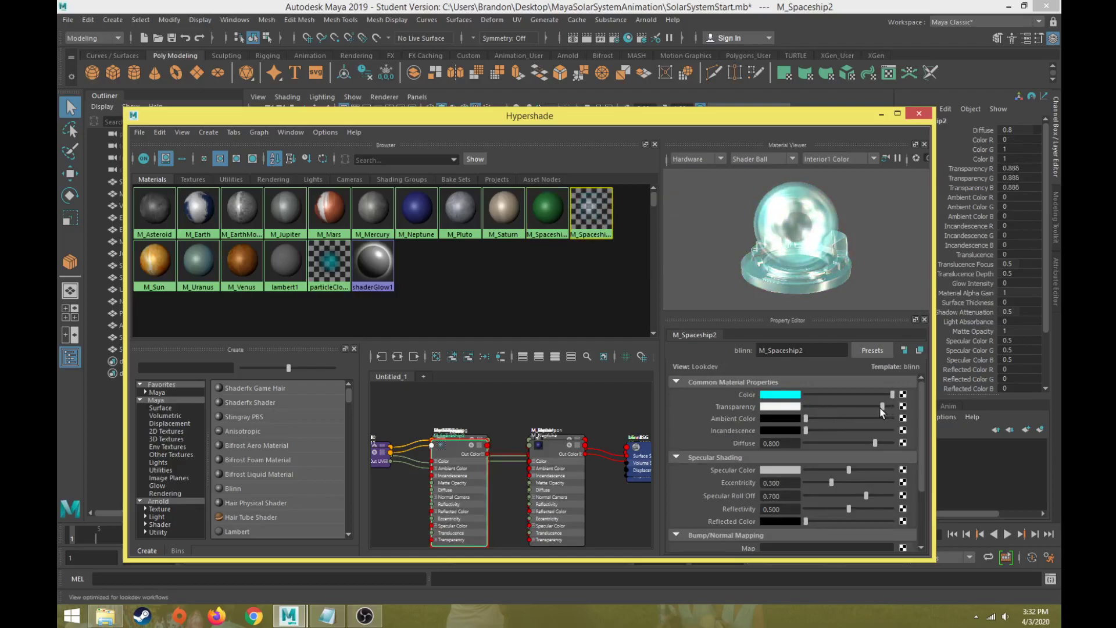
drag(807, 119, 784, 167)
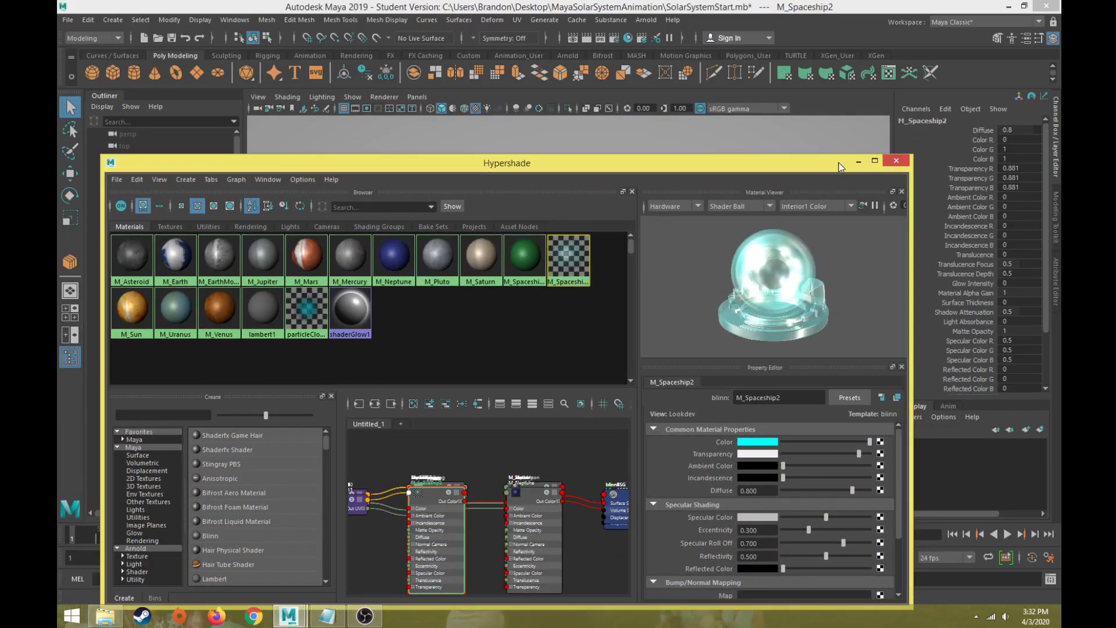
click(859, 162)
- Duplicate the Earth sphere in place and rename the copy EarthClouds
alt+right_drag(550, 393, 514, 411)
alt+drag(515, 411, 459, 292)
alt+middle_drag(458, 291, 386, 210)
scroll(449, 272, up, 5)
scroll(533, 356, down, 5)
alt+drag(533, 356, 592, 302)
click(591, 318)
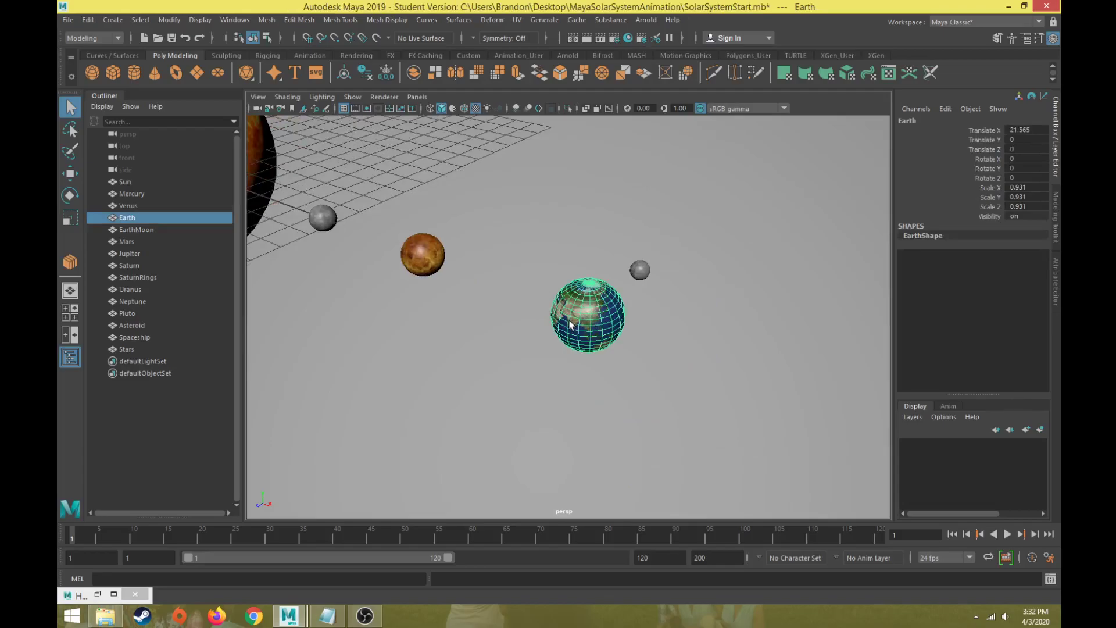
scroll(570, 326, up, 4)
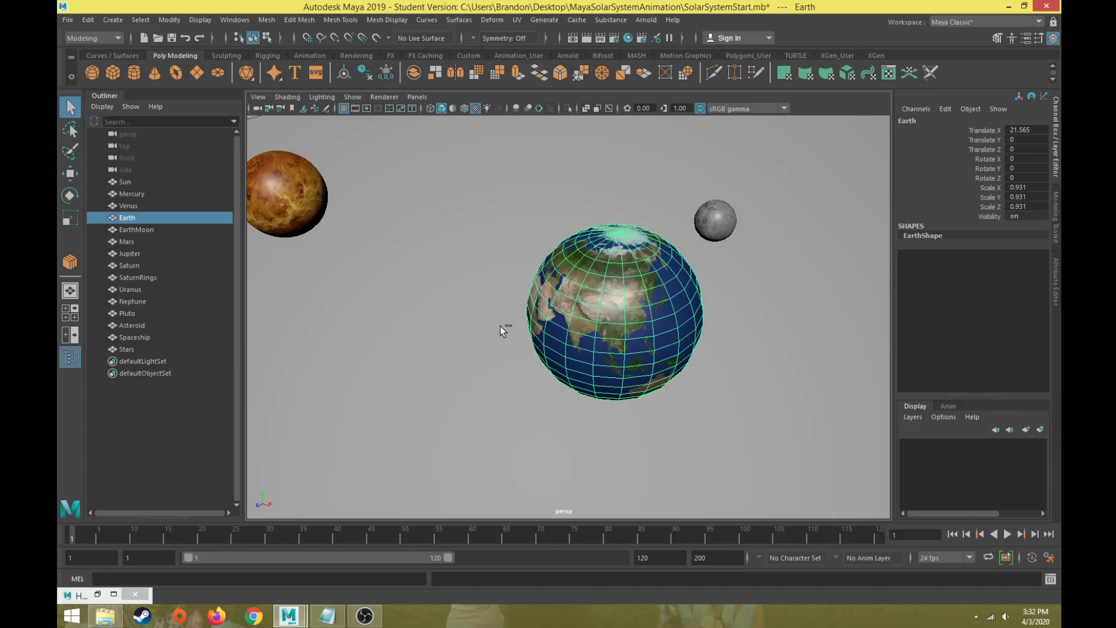
key(ctrl+d)
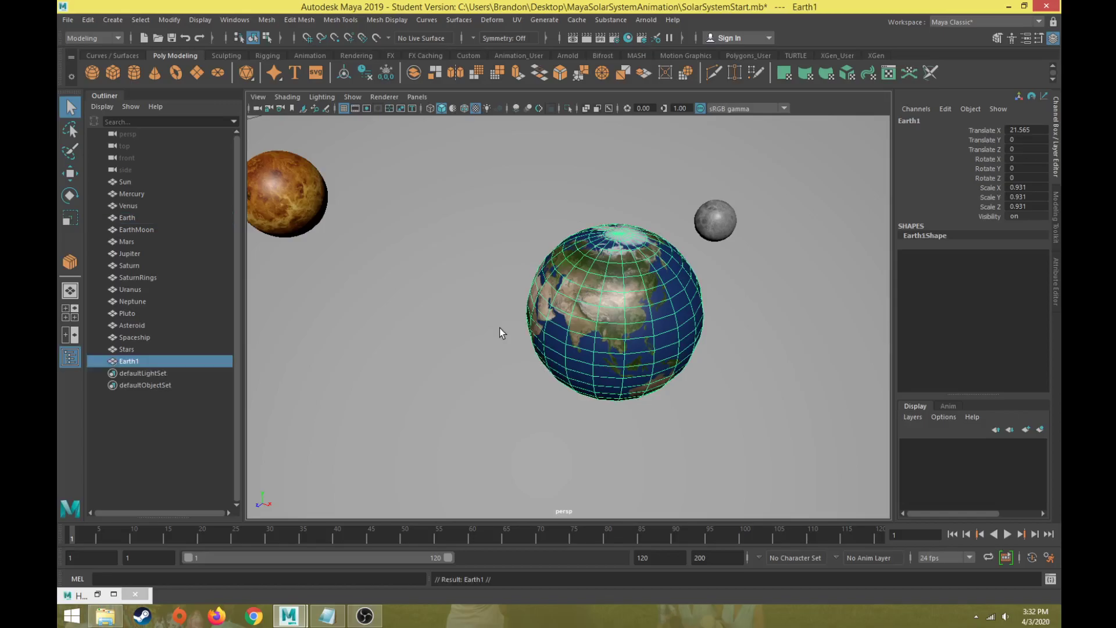
double_click(929, 120)
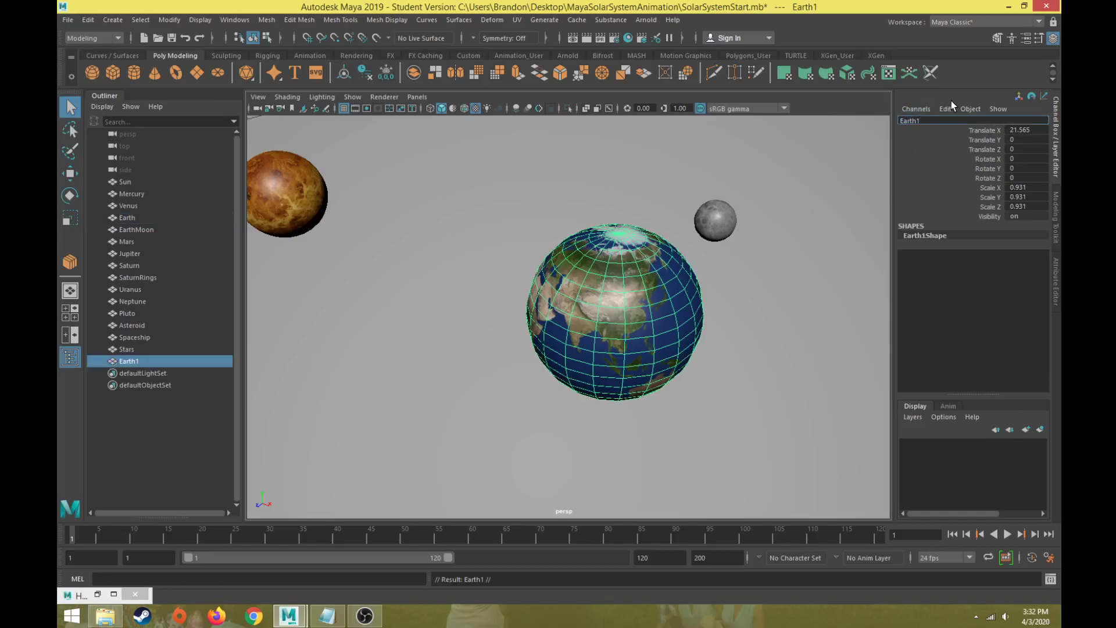
text(EarthClouds)
key(Return)
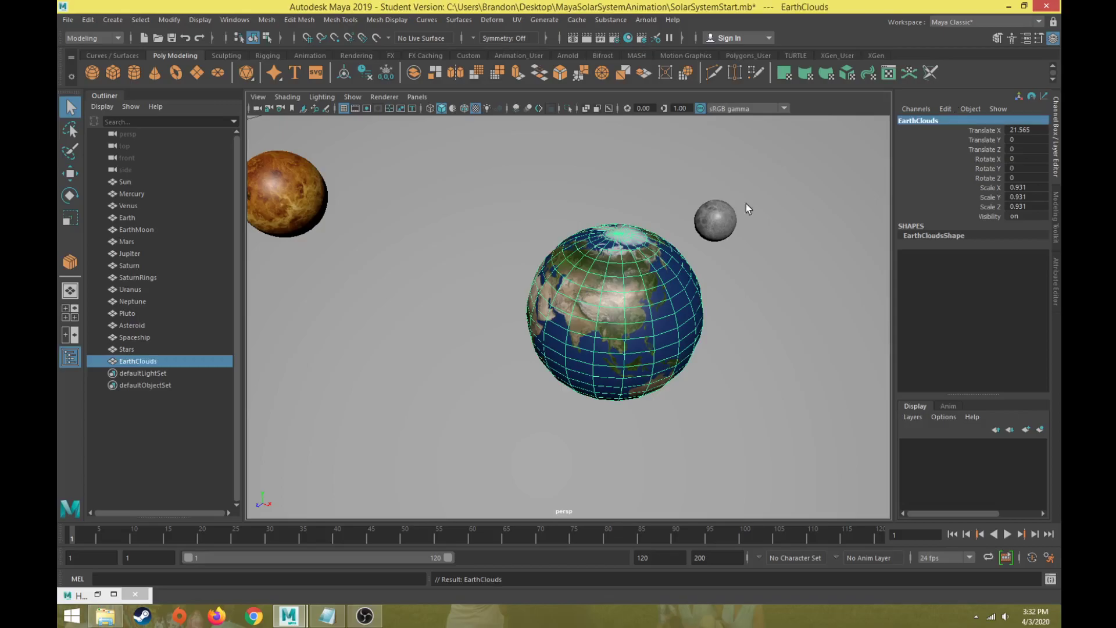
- Scale EarthClouds uniformly to 0.975 and check its gap around Earth in wireframe, returning to textured display
scroll(639, 293, up, 1)
key(r)
alt+middle_drag(630, 316, 599, 323)
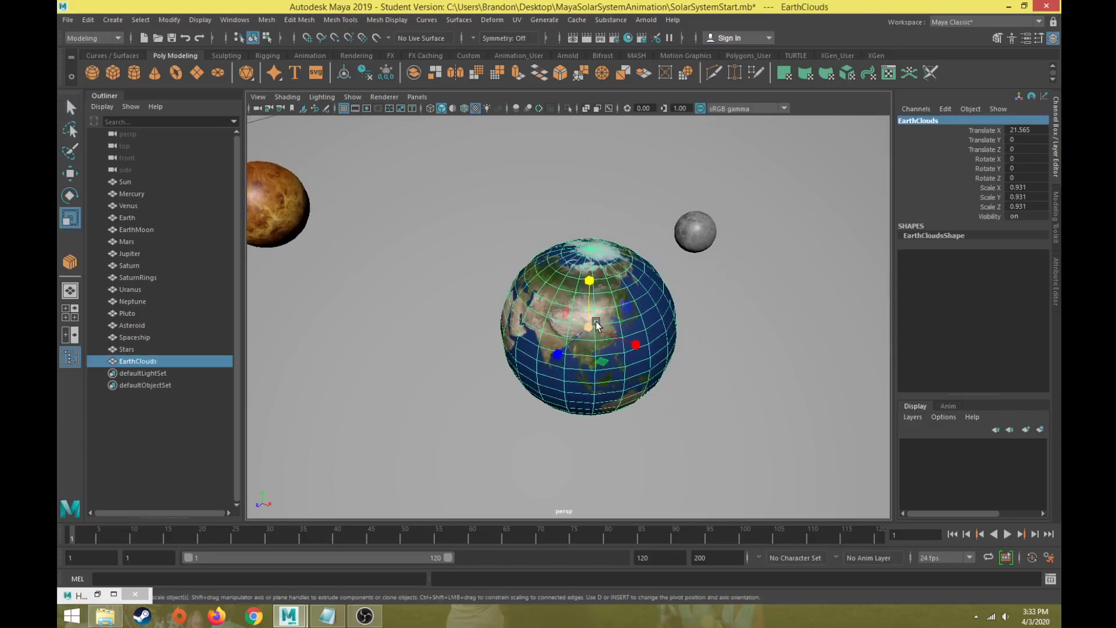
drag(595, 324, 600, 323)
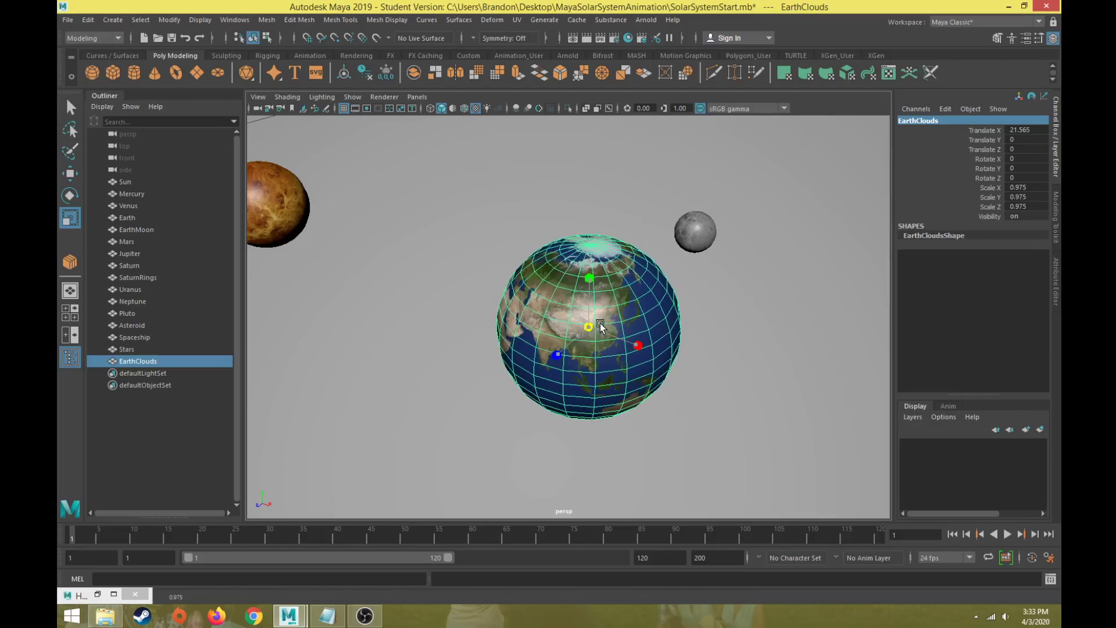
scroll(587, 308, up, 3)
key(4)
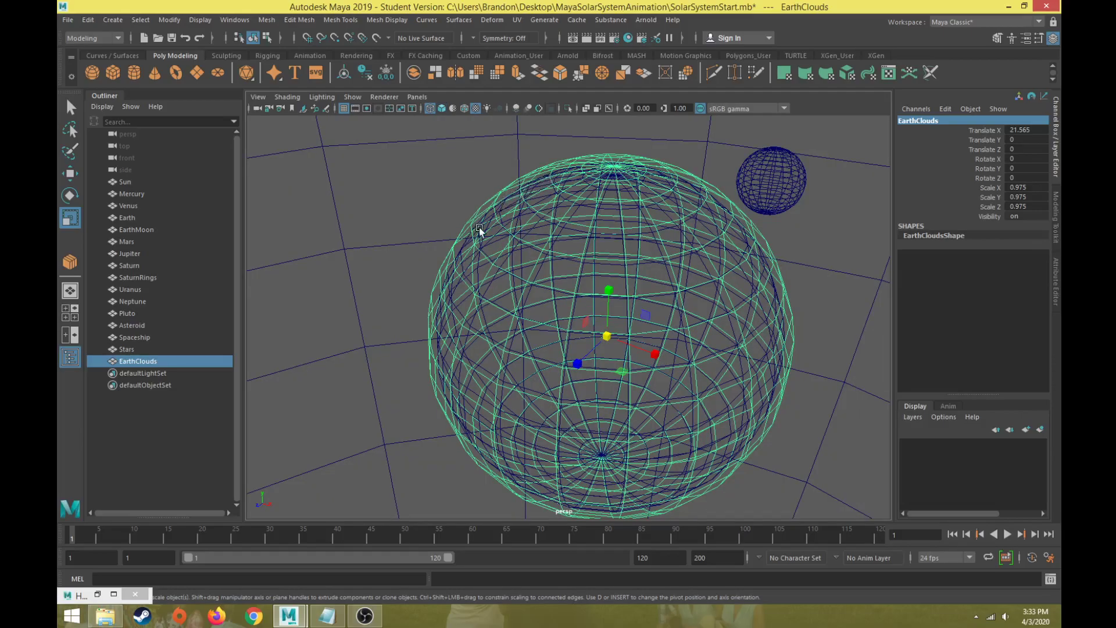
key(5)
key(6)
scroll(500, 262, down, 5)
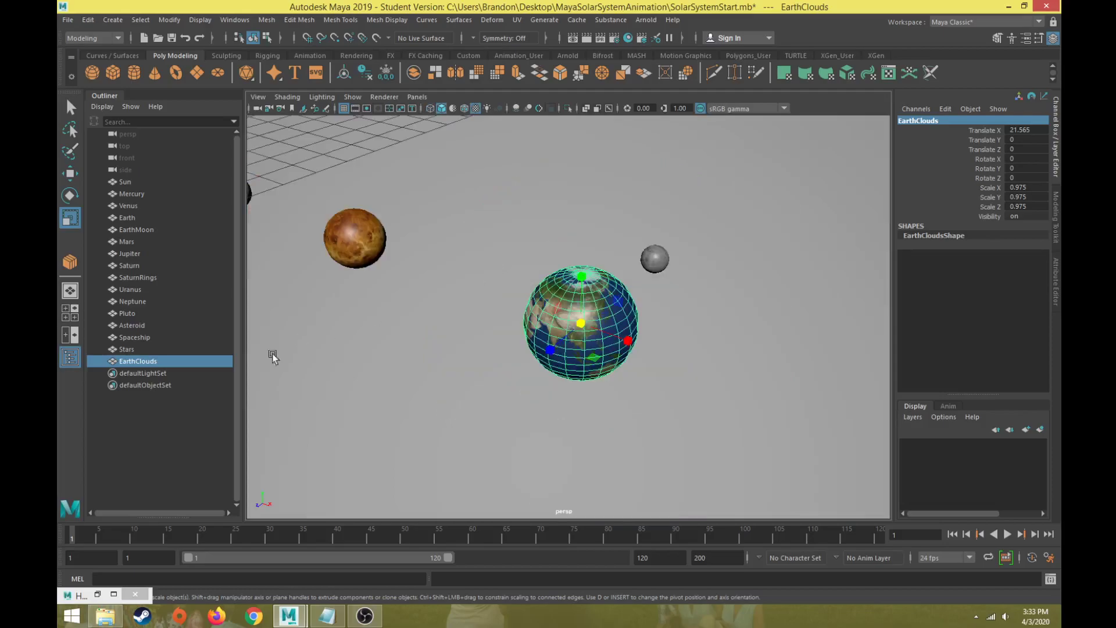
- Create a new Blinn material in the Hypershade and name it M_EarthClouds
click(97, 594)
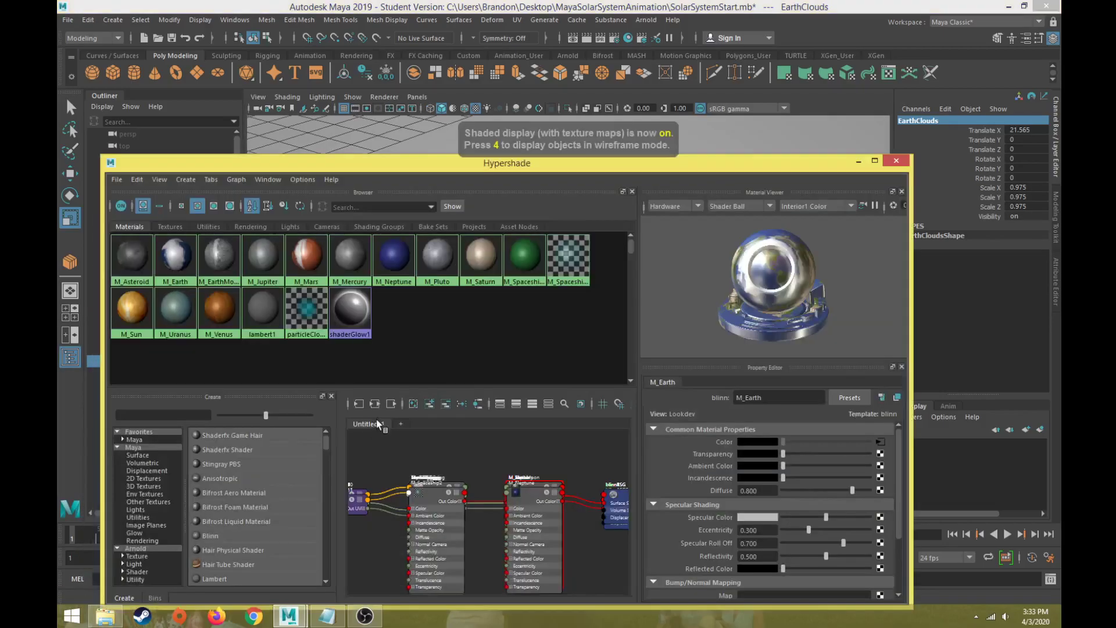
drag(409, 174, 528, 89)
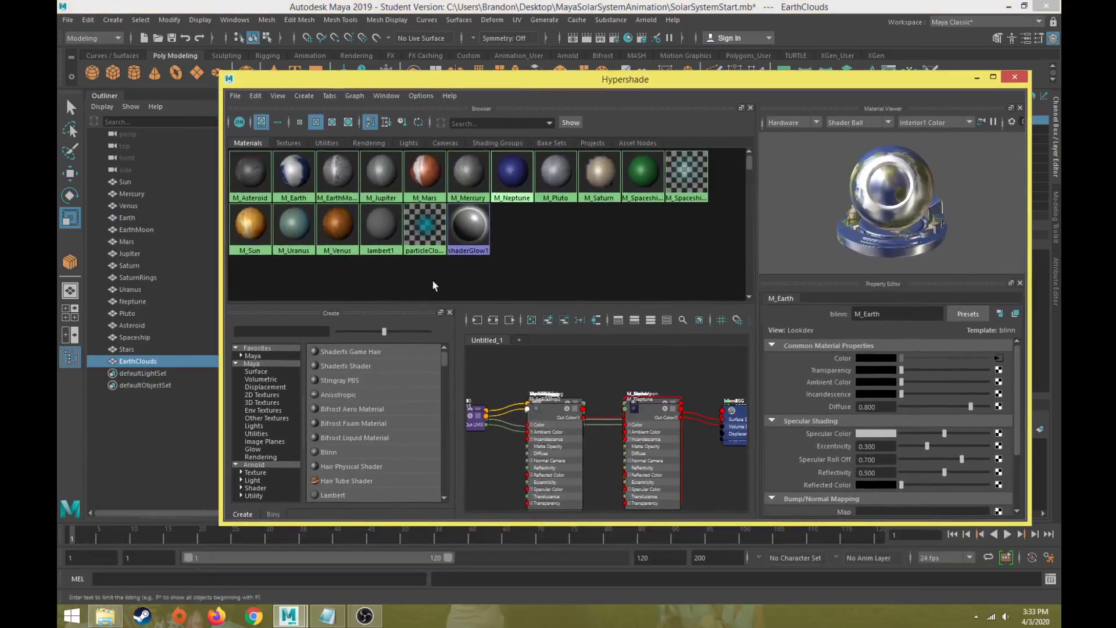
click(336, 451)
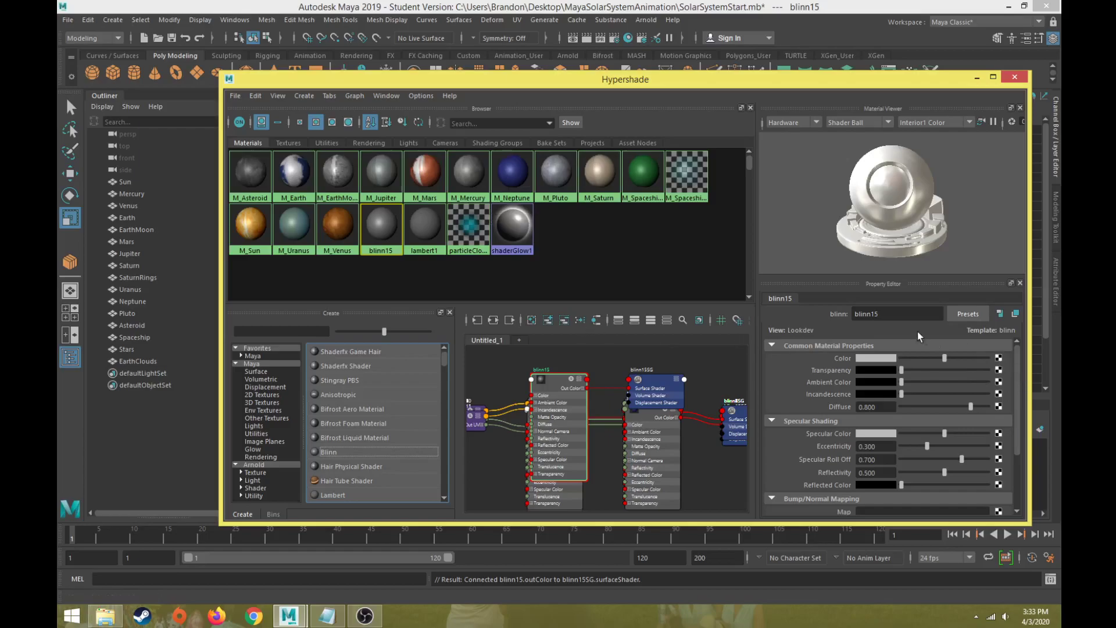
double_click(895, 314)
text(M_EarthCl)
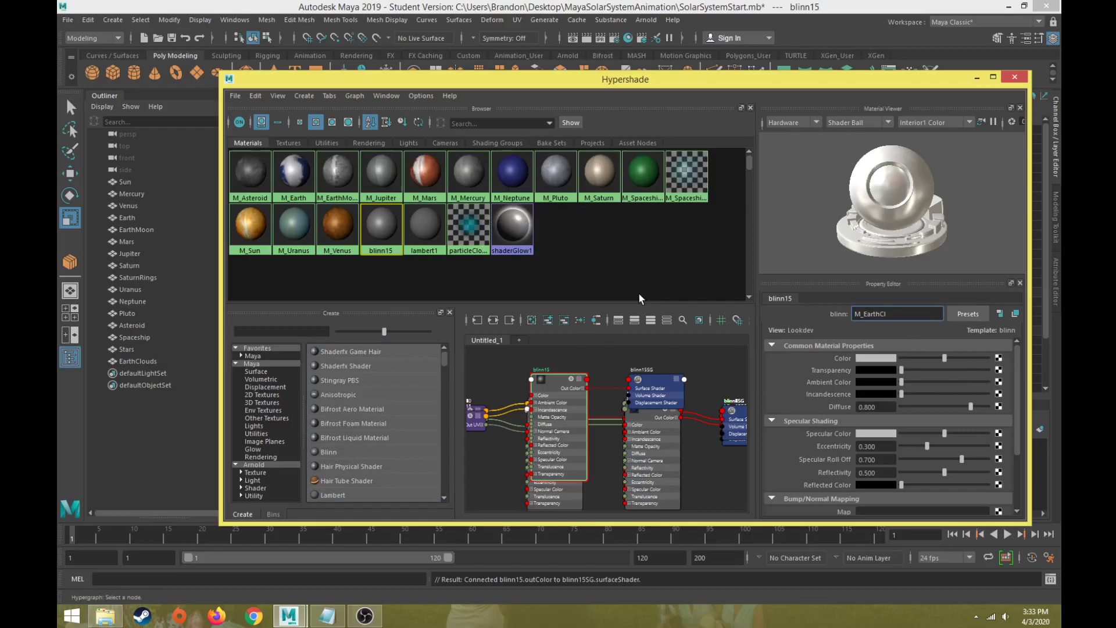
text(ouds)
key(Return)
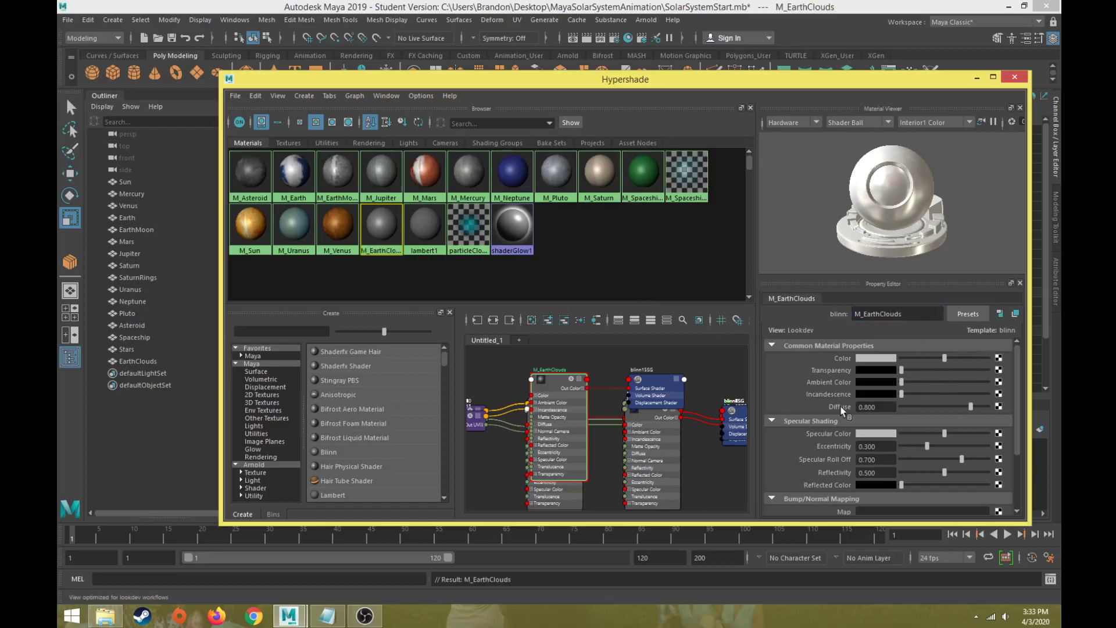
- Preview the EarthCloudsTex.jpg image in the MayaSolarSystemAnimation folder and return to the Hypershade
click(105, 615)
double_click(426, 119)
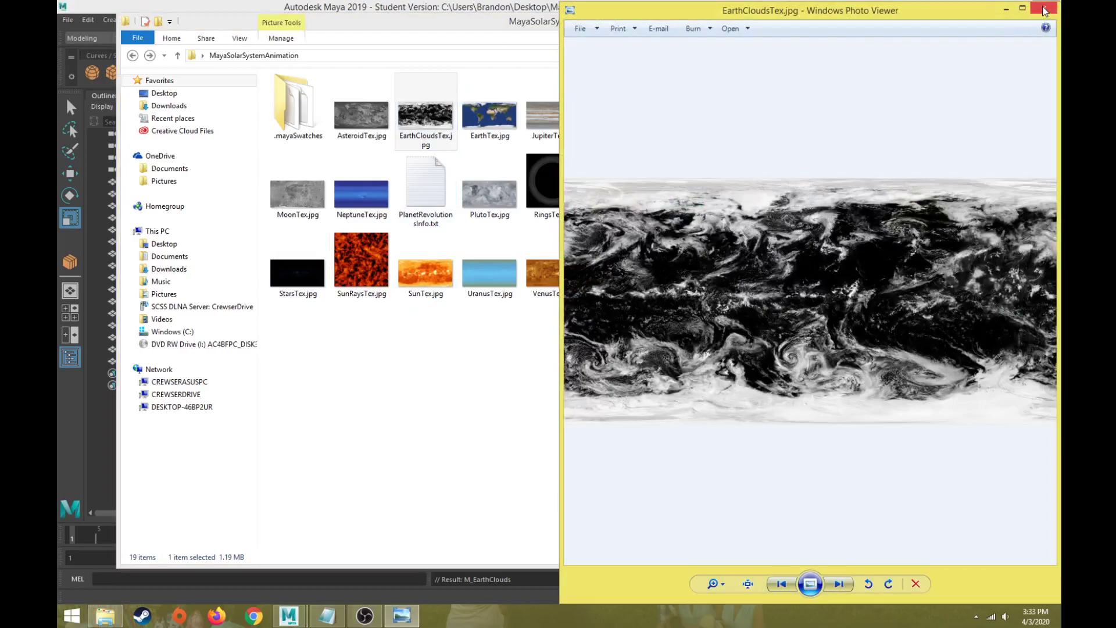
click(1045, 10)
click(924, 84)
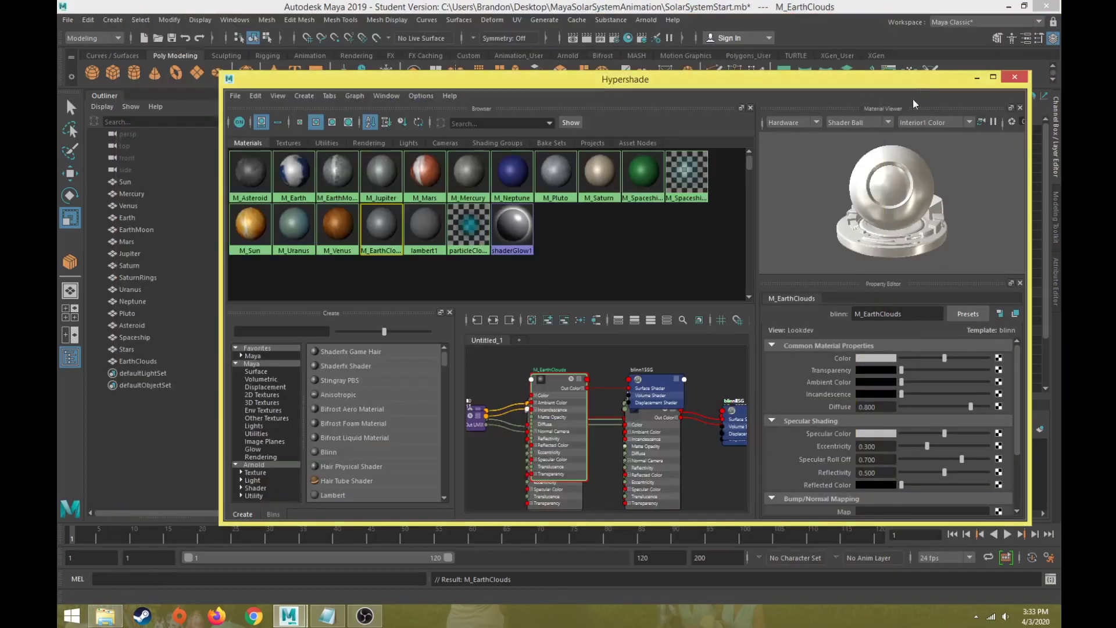
- Map the Color of M_EarthClouds to a File texture that loads EarthCloudsTex.jpg
click(998, 359)
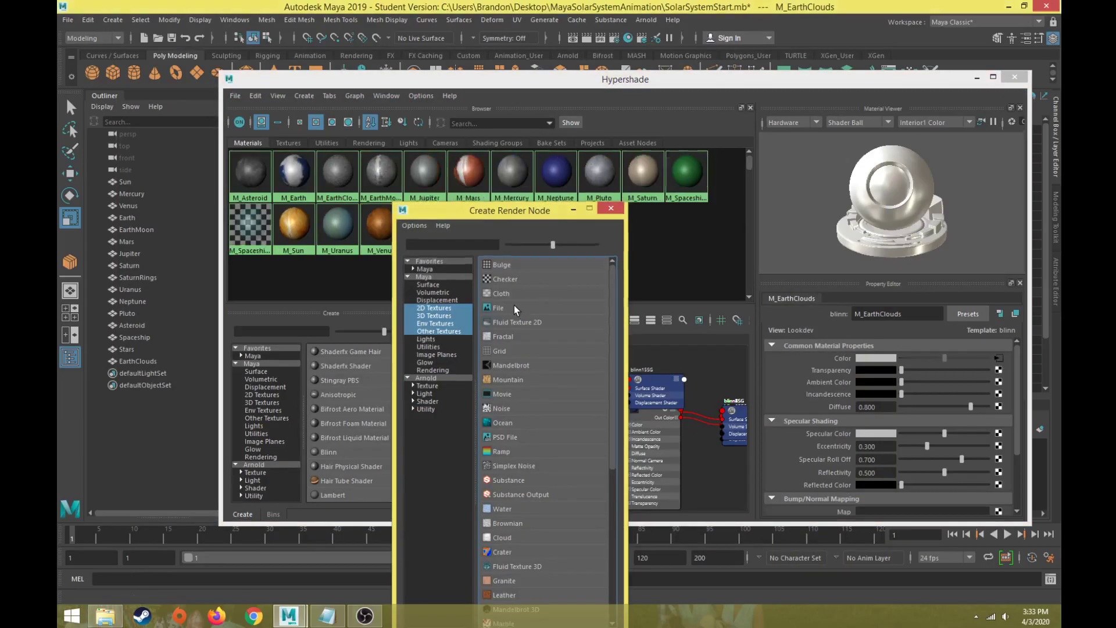
click(514, 308)
click(1002, 398)
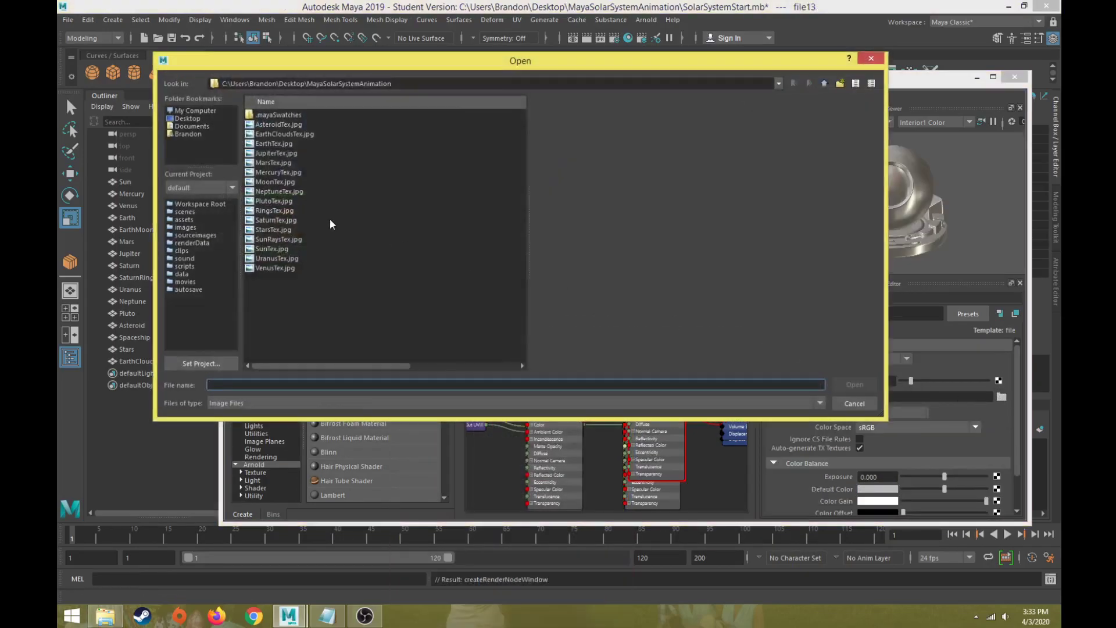
click(282, 135)
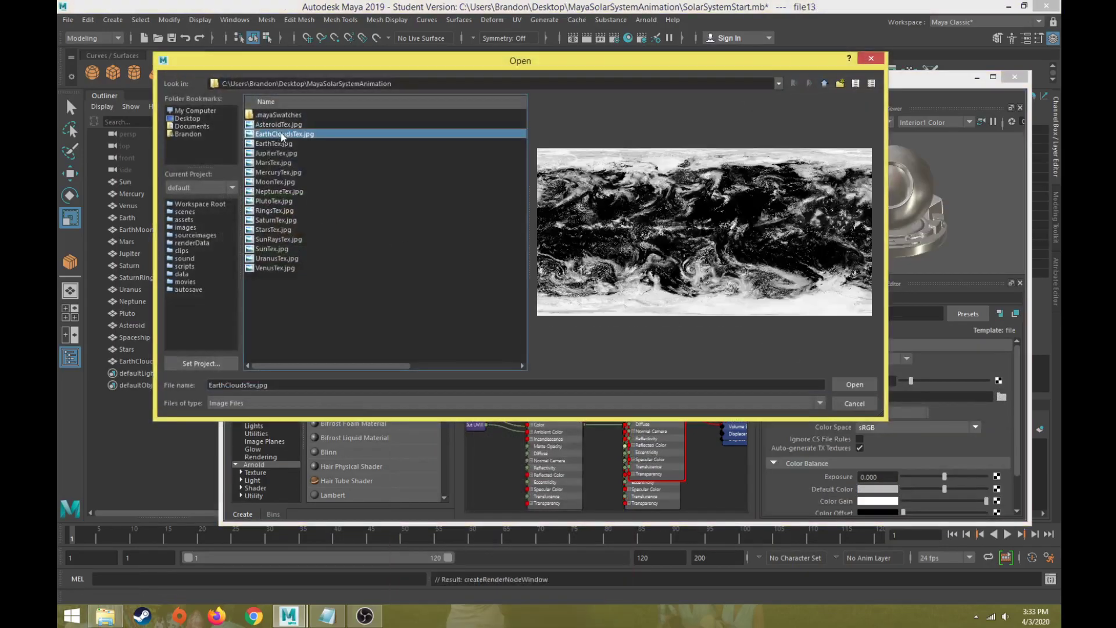
click(862, 382)
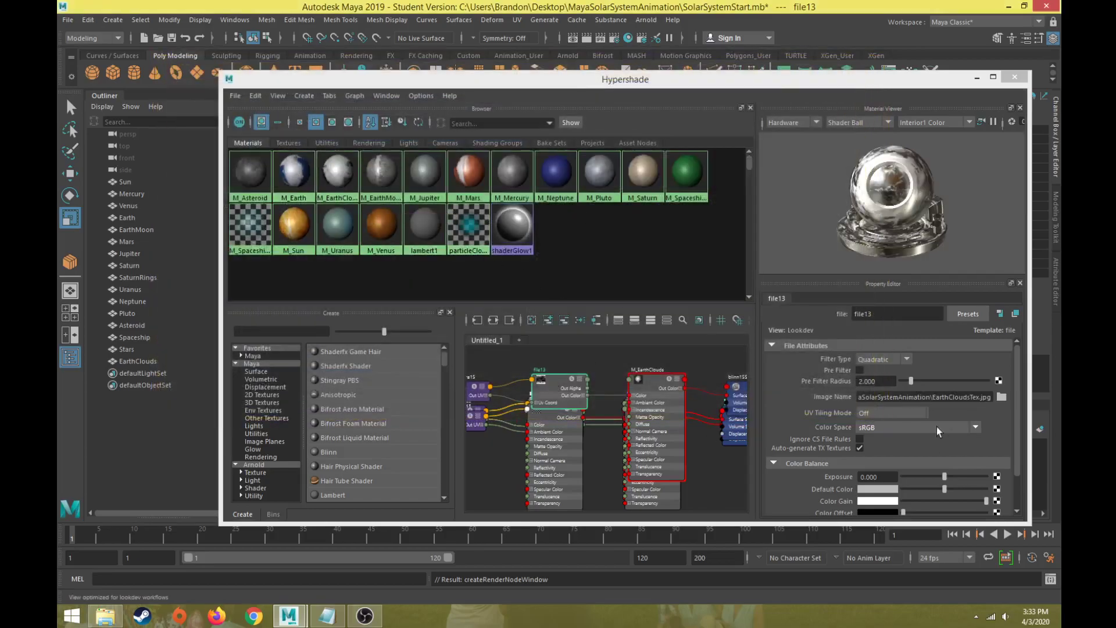
- Connect a File texture using EarthCloudsTex.jpg to the Transparency of M_EarthClouds
click(340, 176)
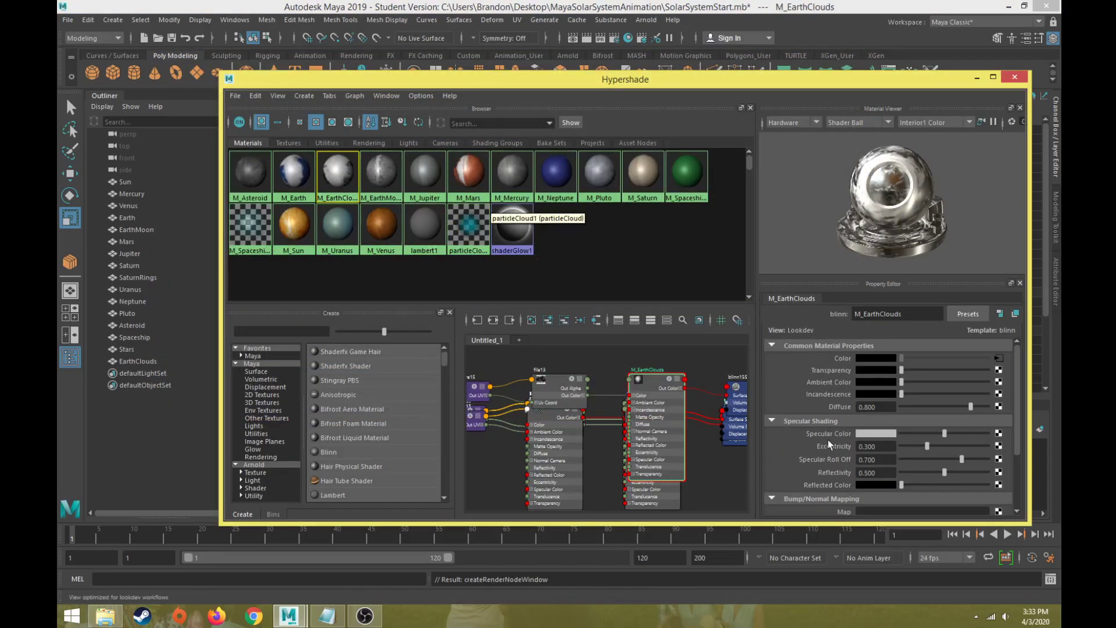
click(998, 371)
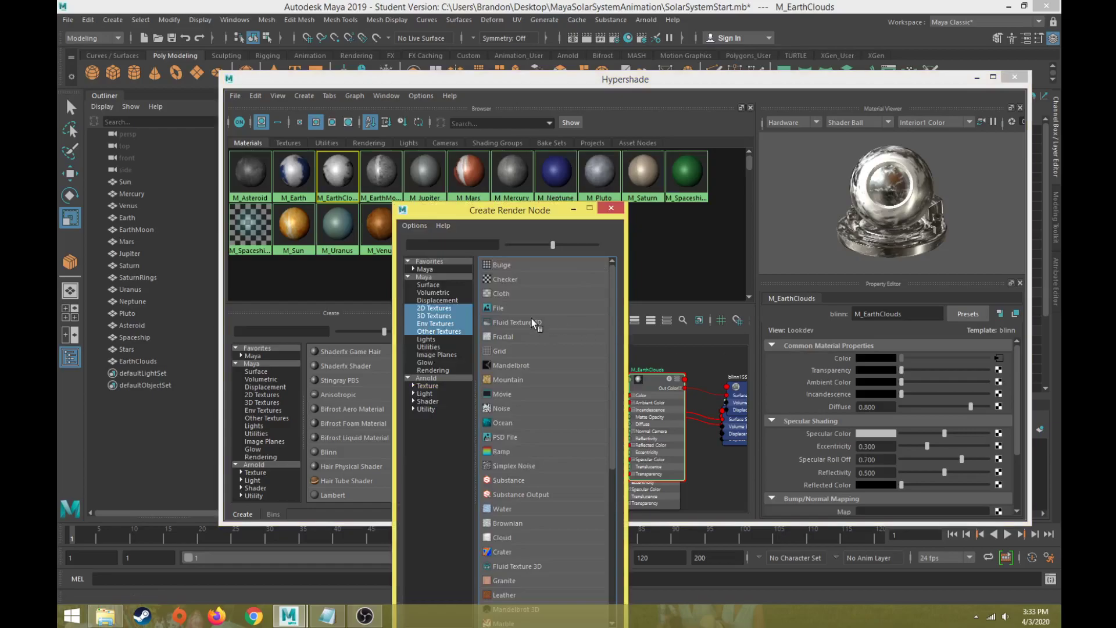
click(535, 324)
click(1000, 398)
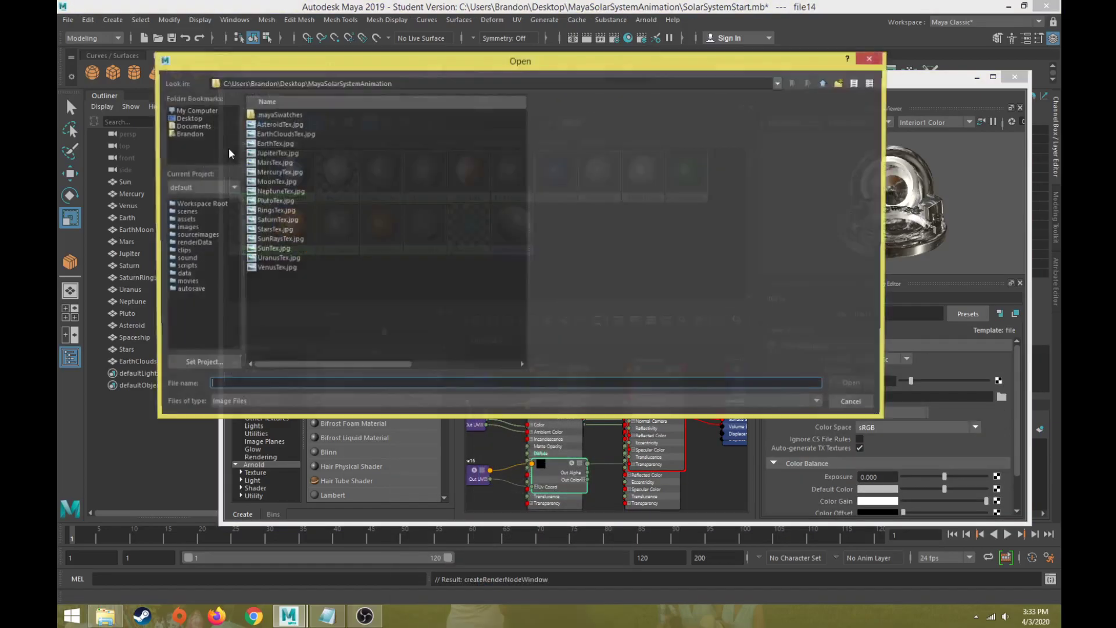
click(282, 135)
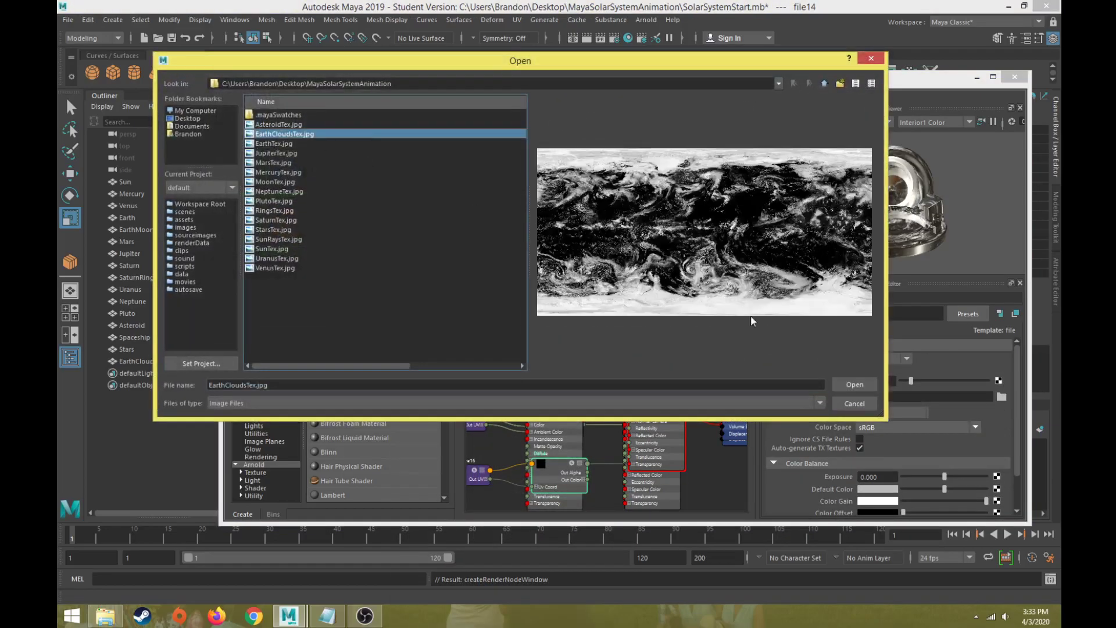
click(853, 385)
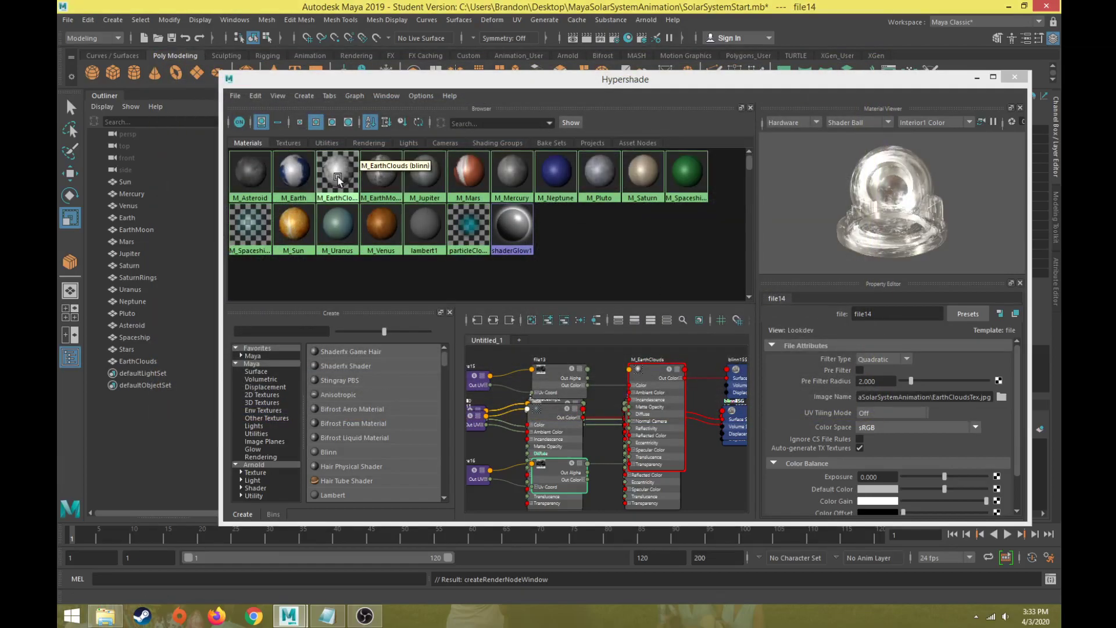
- Add EarthCloudsTex.jpg as a File texture on the Specular Color of M_EarthClouds
click(340, 178)
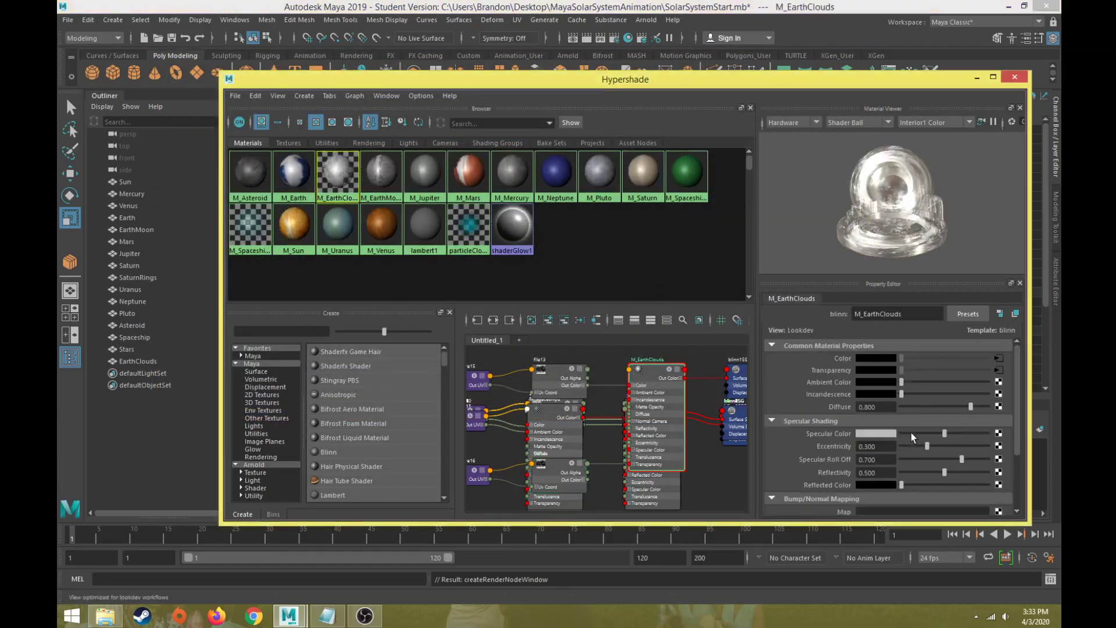
click(998, 434)
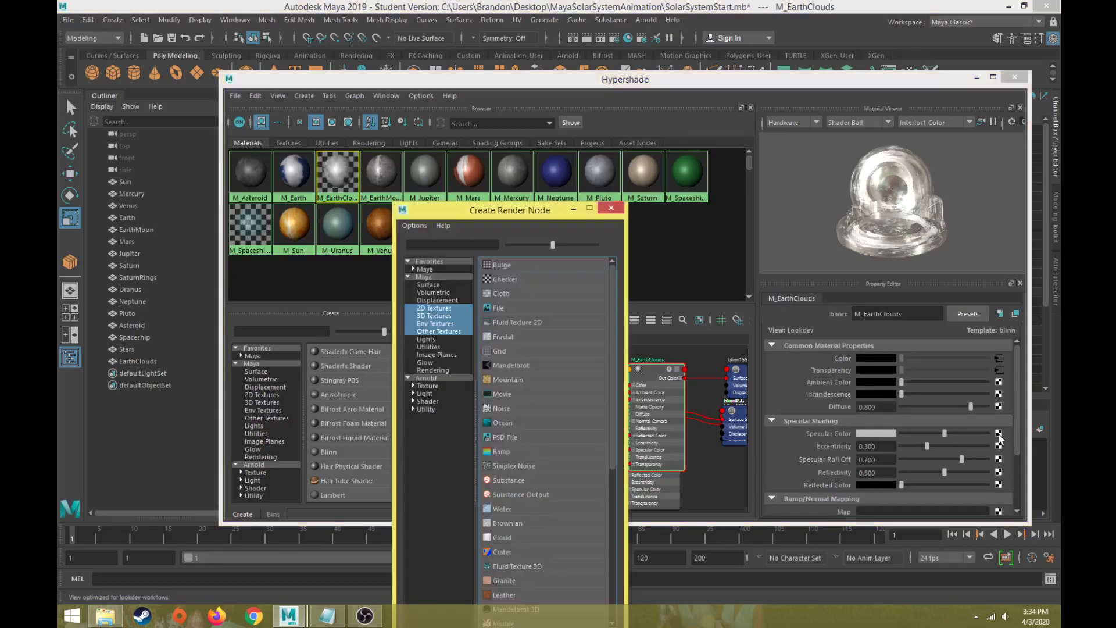
click(499, 309)
click(1000, 397)
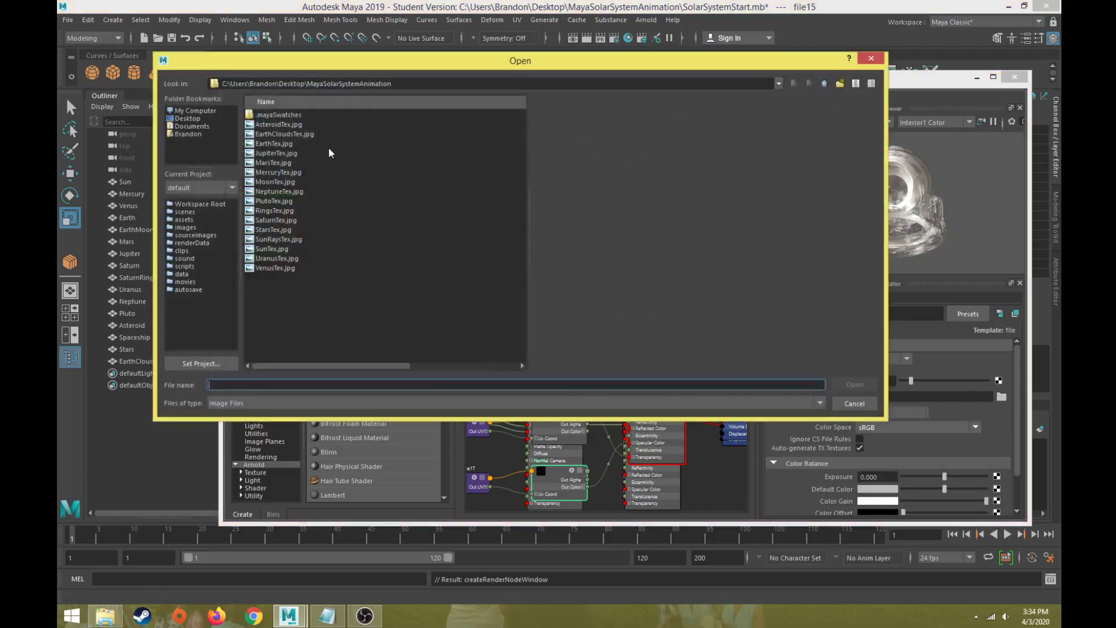
click(310, 134)
click(862, 383)
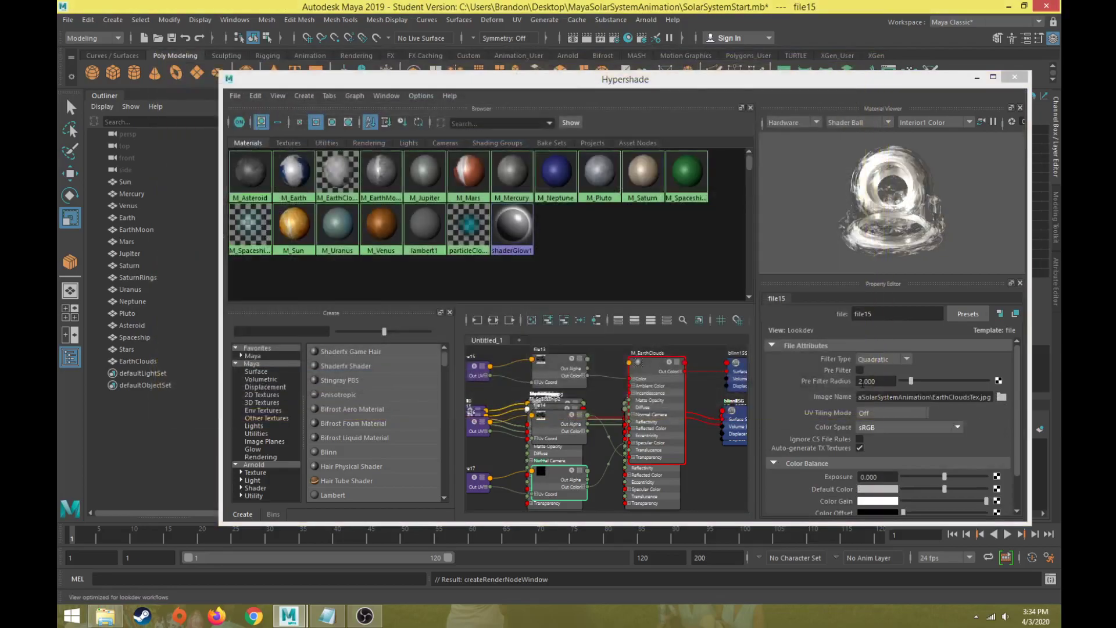
- Graph the M_EarthClouds network and examine how its EarthCloudsTex.jpg file nodes connect to Color, Transparency and Specular Color
click(339, 170)
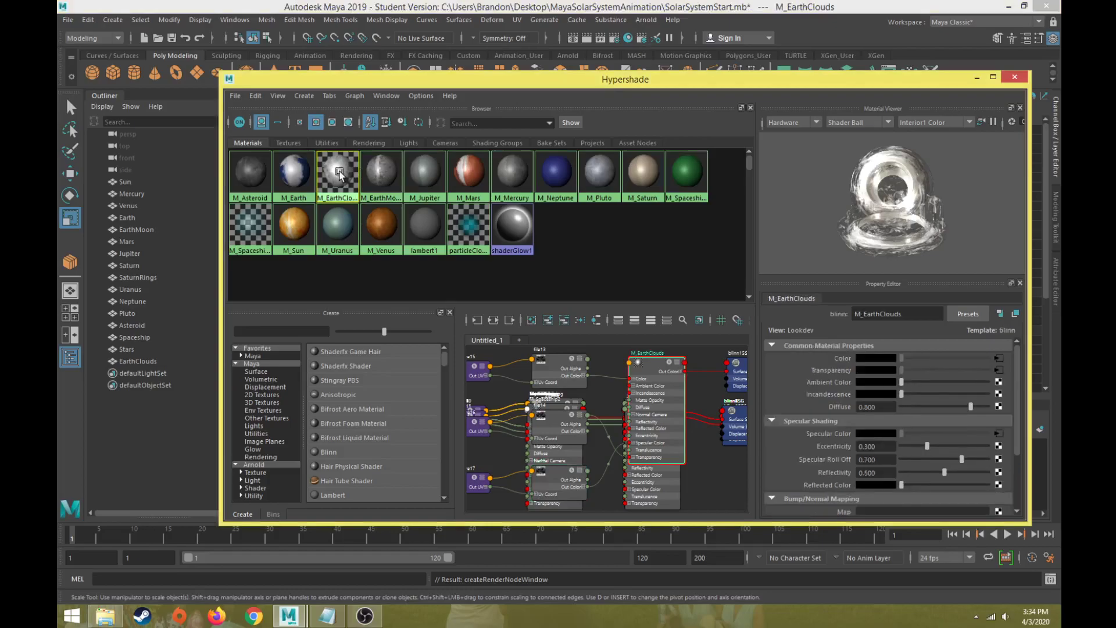
right_click(339, 171)
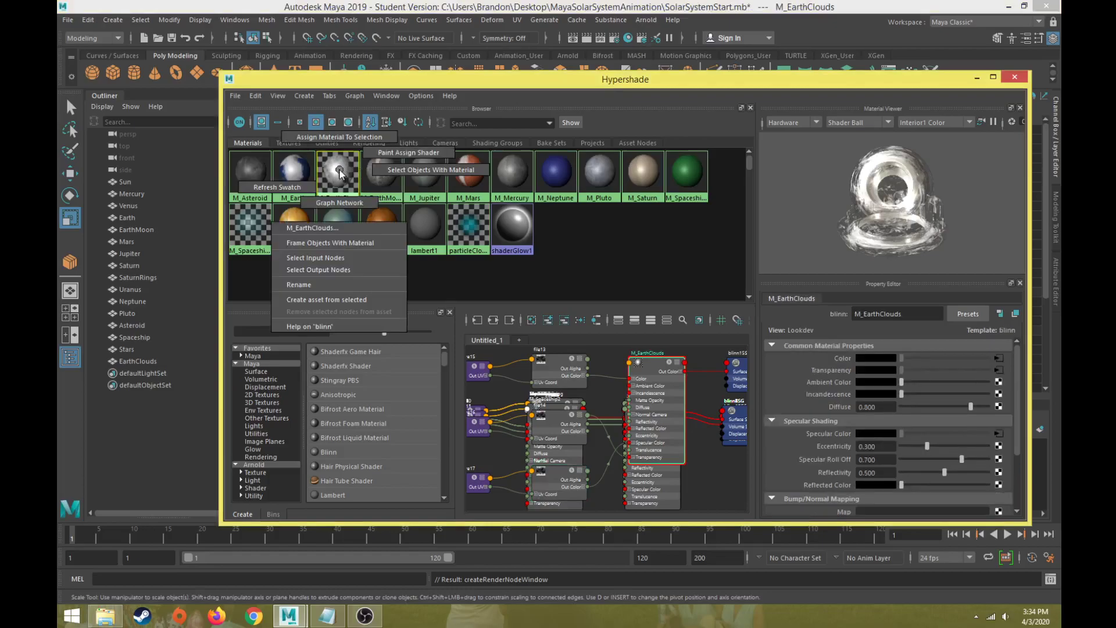
click(336, 203)
drag(614, 305, 616, 253)
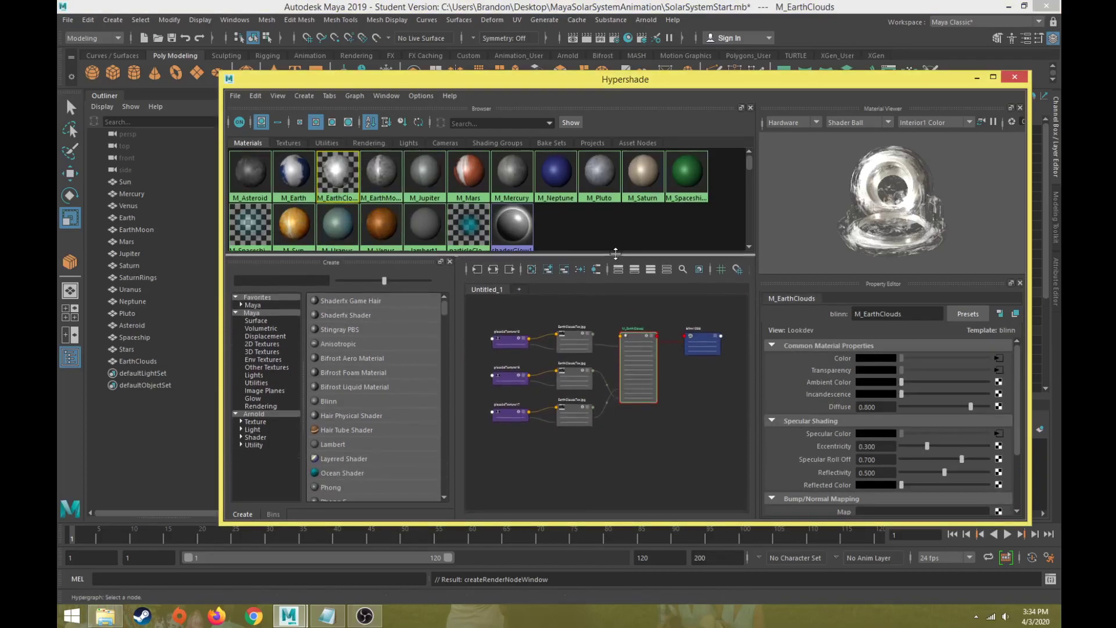
scroll(573, 370, up, 5)
alt+middle_drag(573, 372, 559, 397)
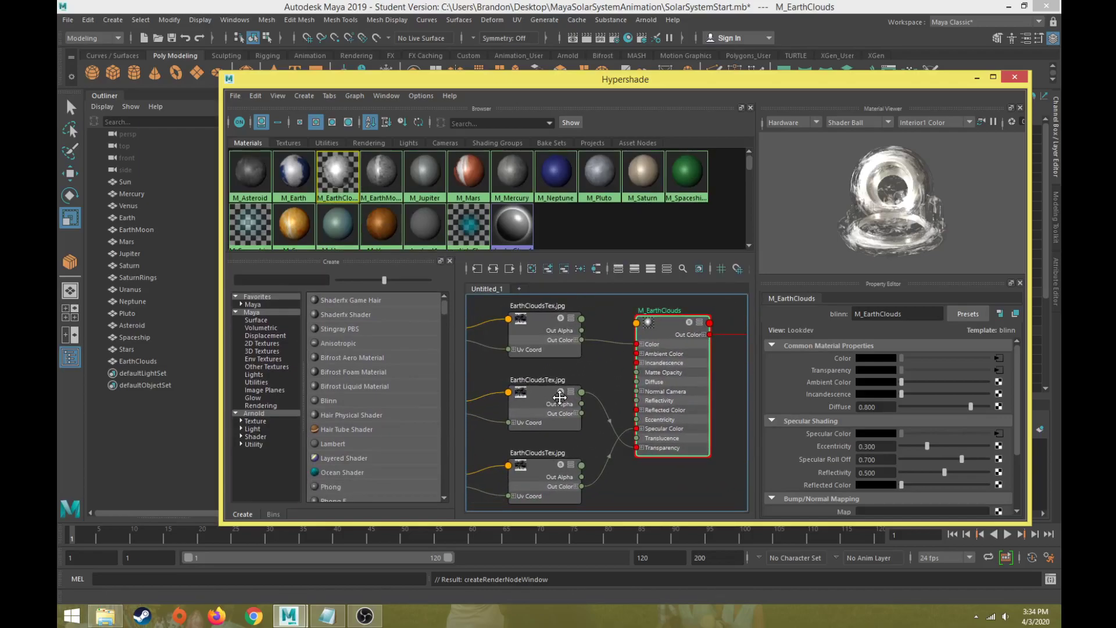
click(518, 320)
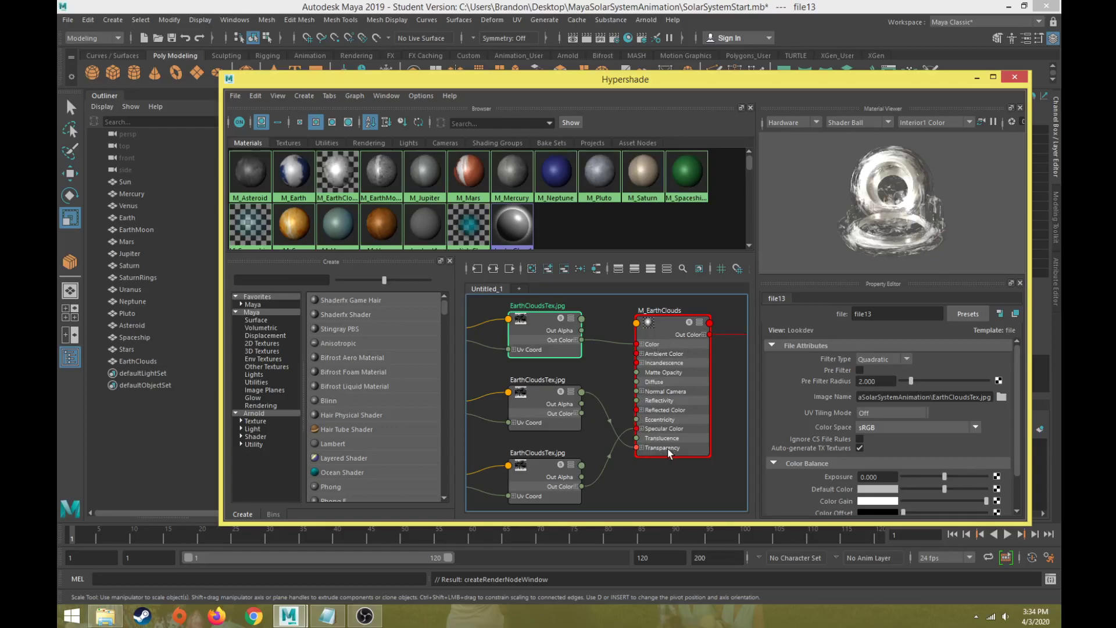
- Assign the M_EarthClouds material to the EarthClouds sphere and minimize the Hypershade
key(ctrl+s)
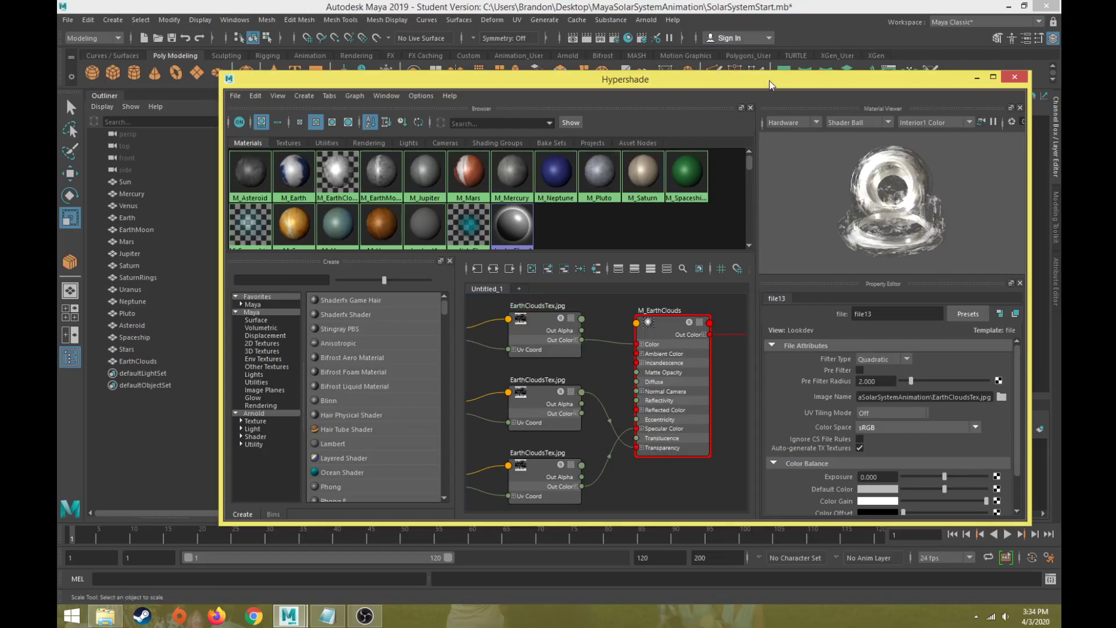
drag(769, 81, 724, 375)
click(581, 316)
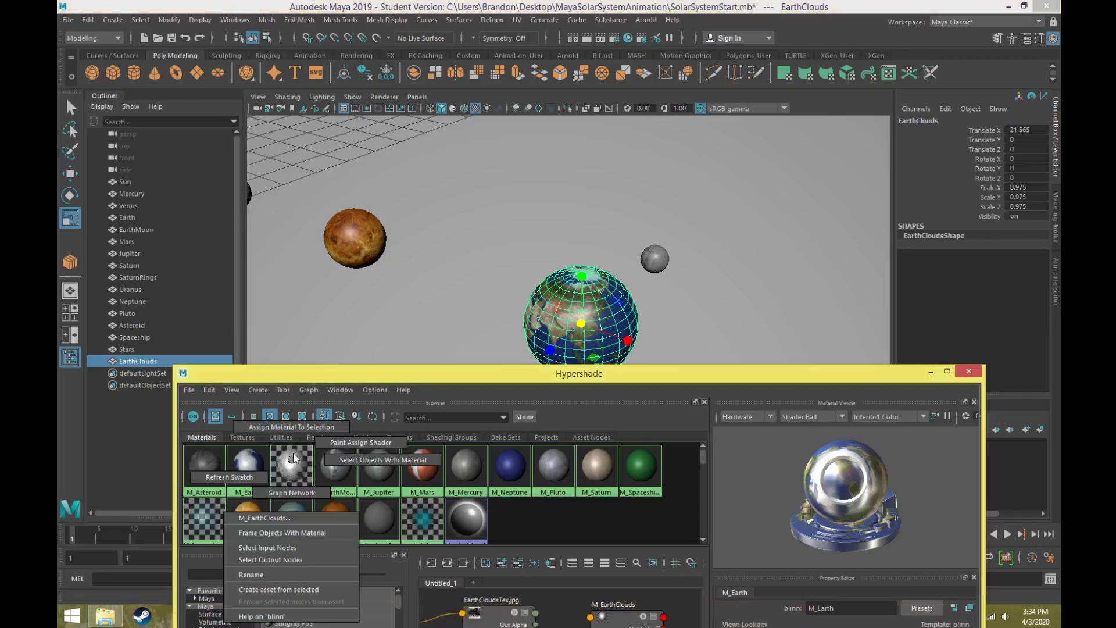
right_drag(294, 458, 299, 431)
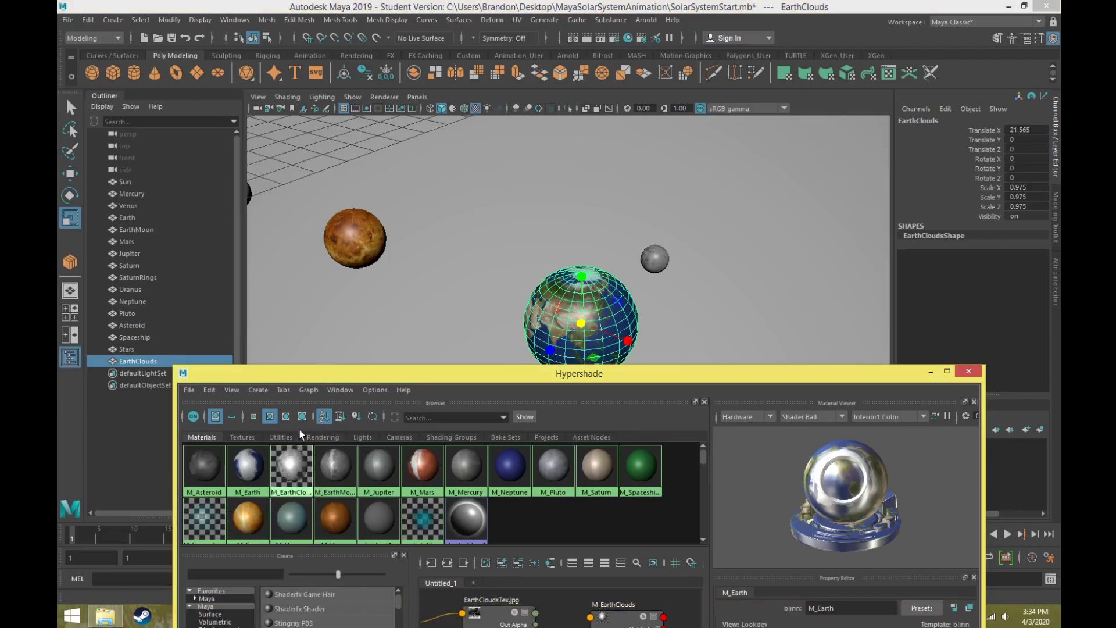
click(931, 373)
scroll(636, 345, up, 5)
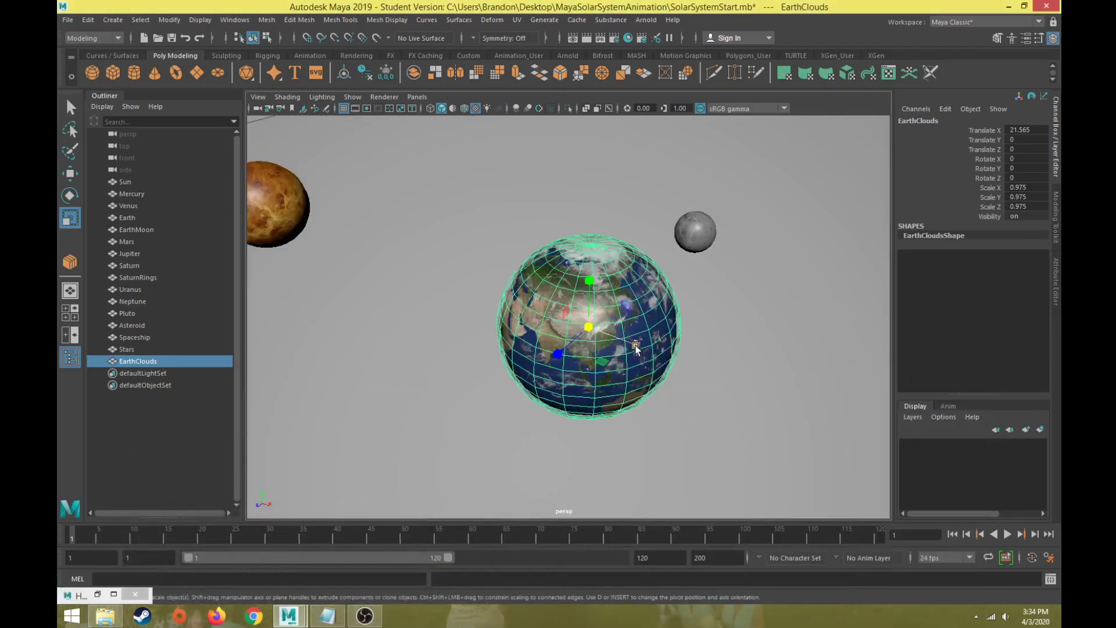
- Preview the EarthTex.jpg image from the project folder for comparison and return to the Maya scene
click(105, 616)
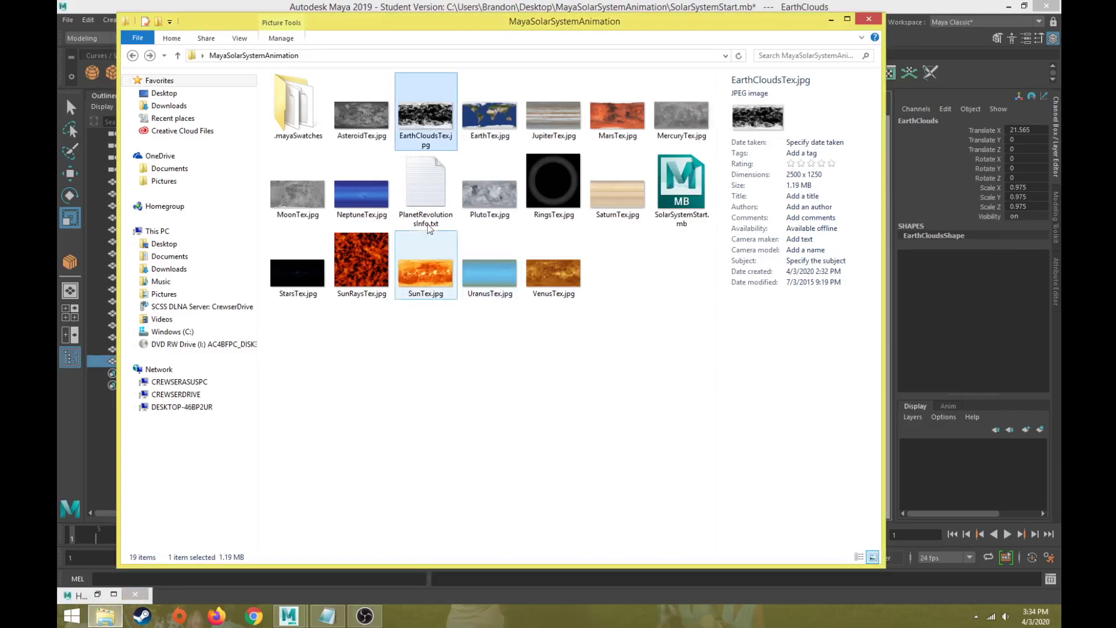
double_click(488, 124)
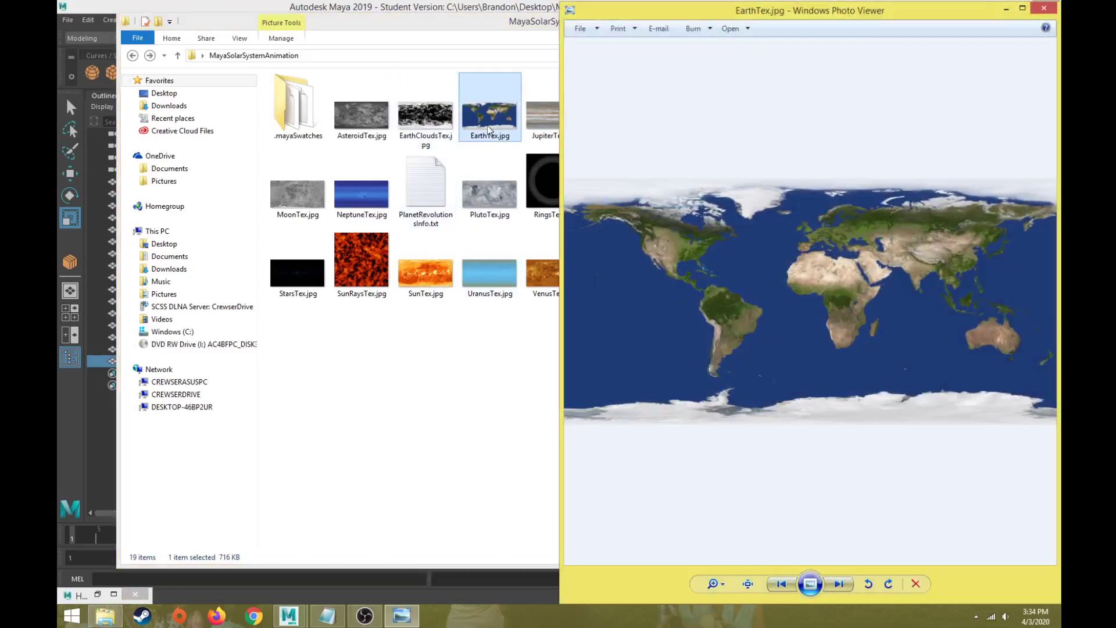
click(1045, 7)
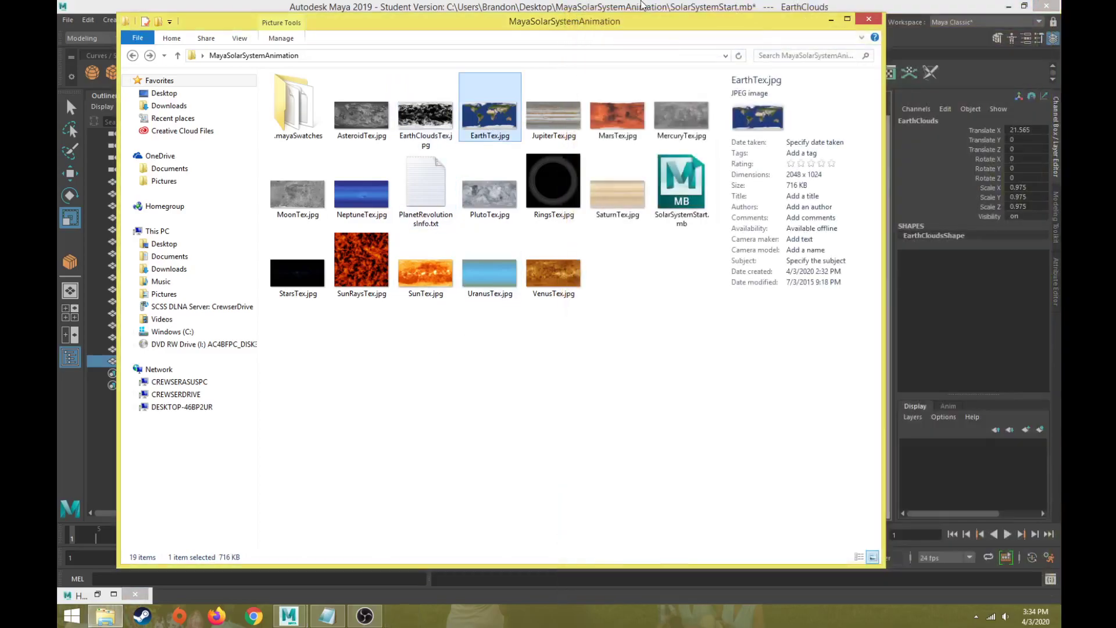
click(828, 7)
- Inspect the cloud layer around Earth from several angles with nothing selected
click(128, 511)
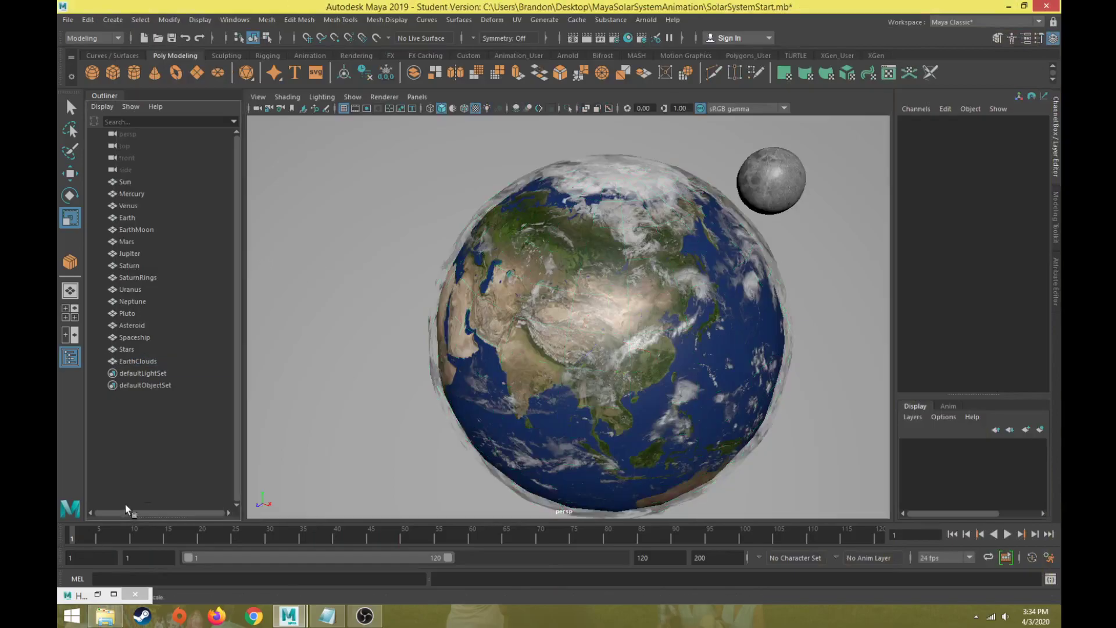
alt+drag(523, 410, 252, 382)
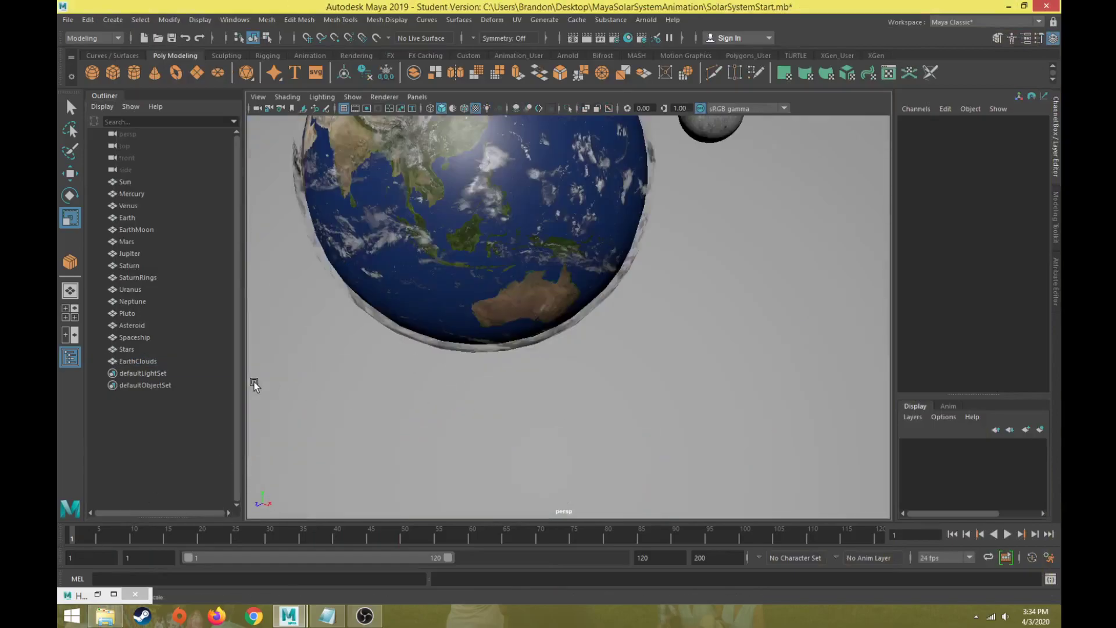
click(167, 361)
scroll(460, 383, down, 3)
click(158, 477)
alt+drag(256, 436, 887, 374)
- Try rotating the EarthClouds sphere independently of Earth, undo the rotation and frame the sphere
click(526, 343)
key(e)
key(ctrl+z)
scroll(512, 360, down, 5)
alt+drag(705, 323, 551, 362)
scroll(611, 314, down, 5)
key(f)
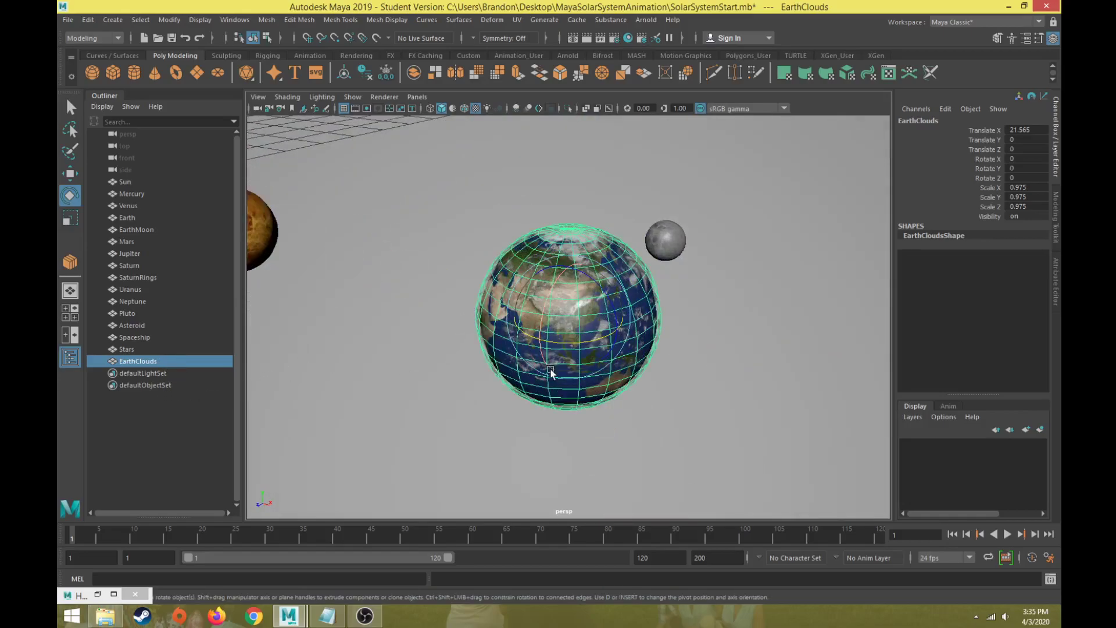
- Select Saturn's rings, frame them in the perspective view and look at them from above
scroll(750, 427, down, 8)
mouse_move(750, 427)
alt+mouse_down()
mouse_move(417, 364)
mouse_move(769, 422)
alt+mouse_up()
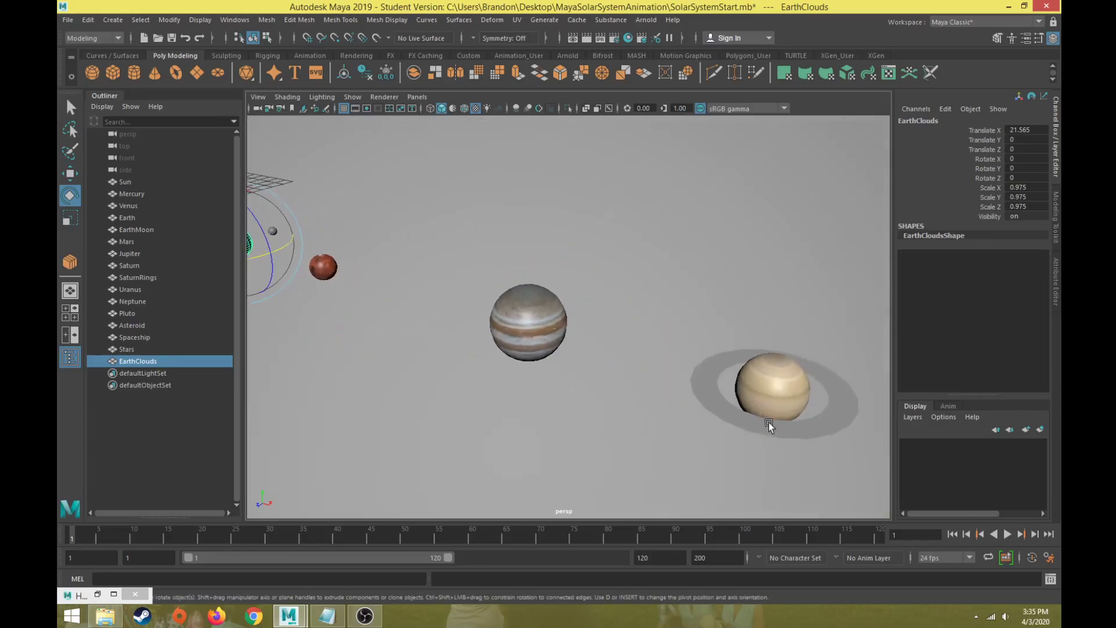
click(738, 422)
key(f)
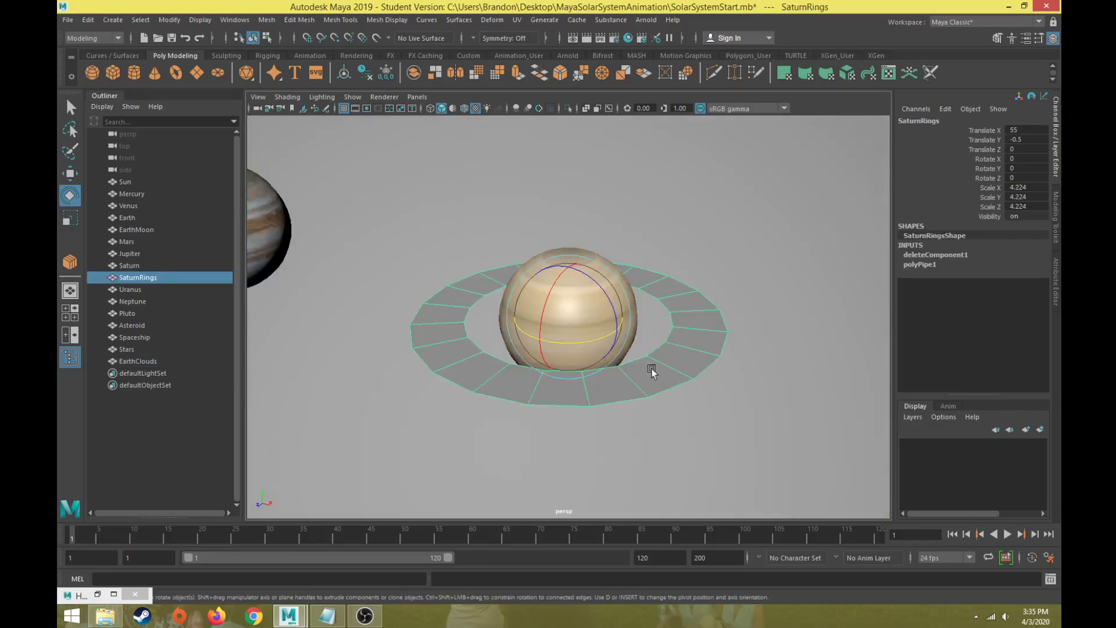
alt+drag(653, 369, 610, 386)
- Preview the RingsTex.jpg image from the project folder and return to the Maya scene
click(105, 616)
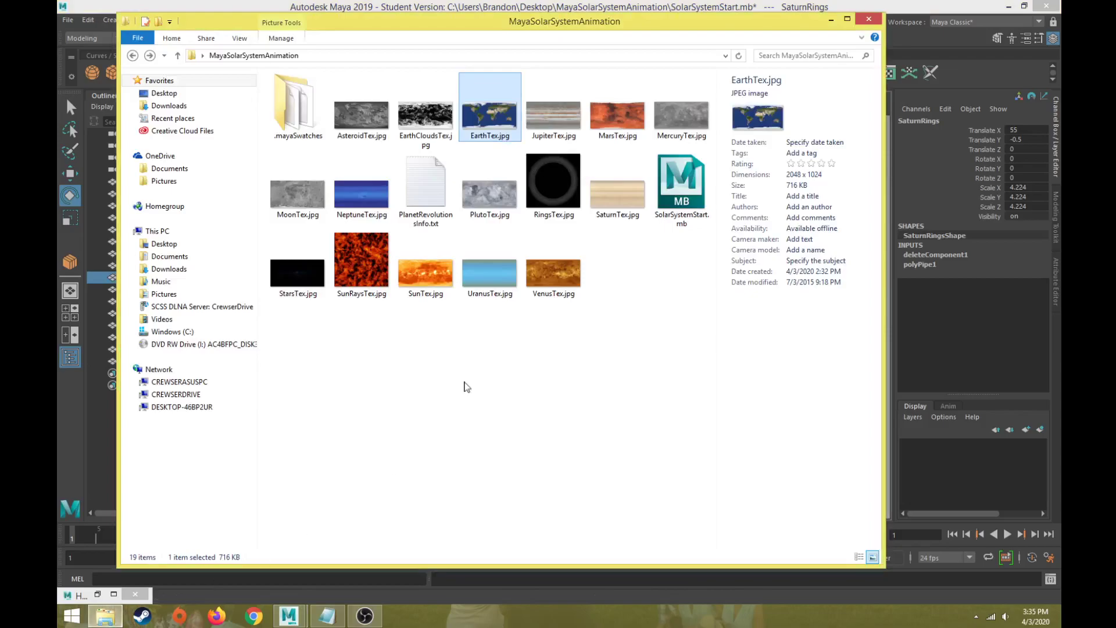
double_click(549, 184)
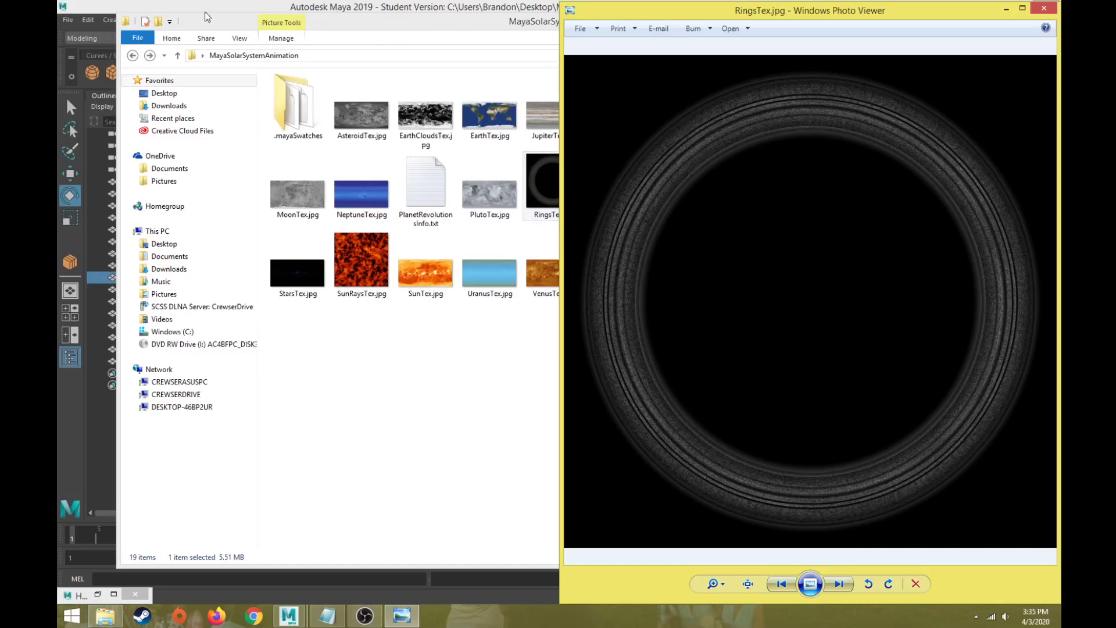
click(130, 7)
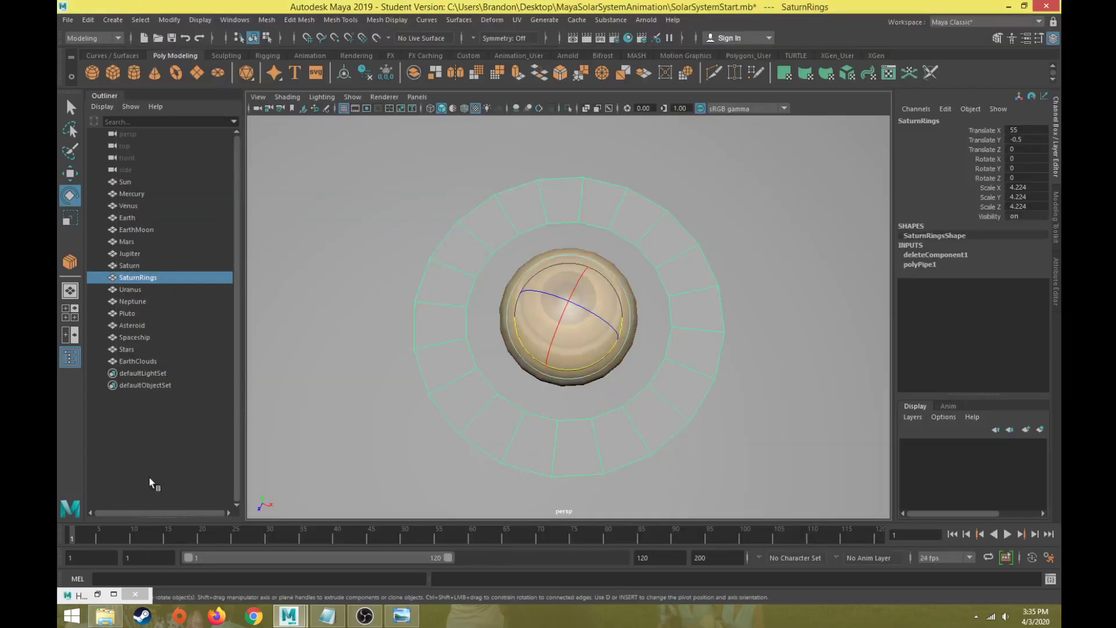
- Restore the Hypershade and create a new Blinn material named M_SaturnRings
click(97, 594)
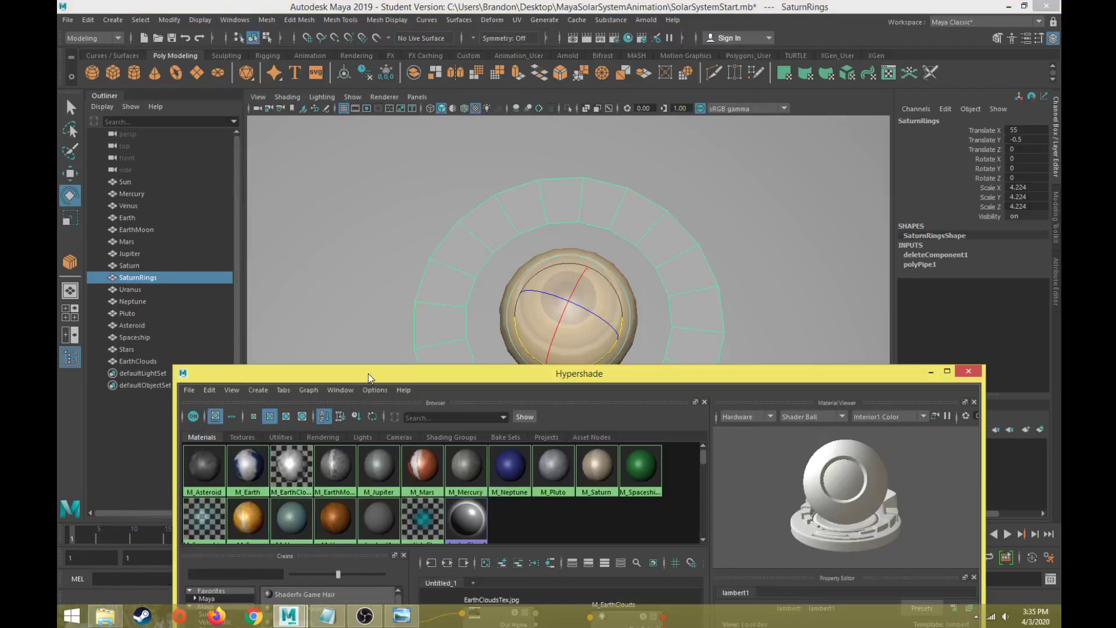
drag(368, 373, 357, 119)
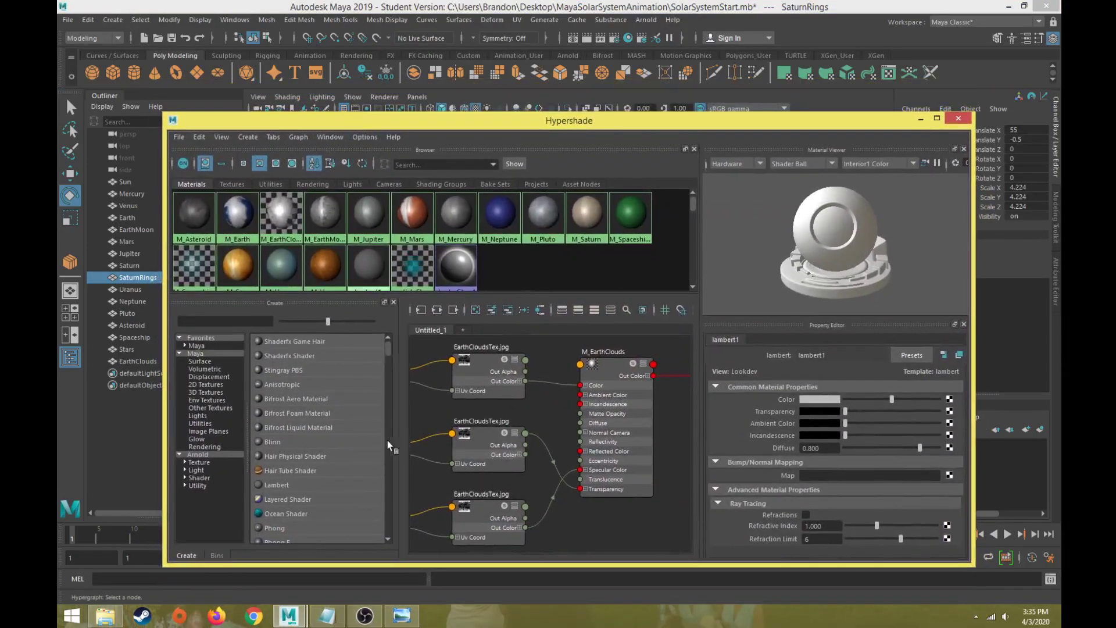
click(283, 442)
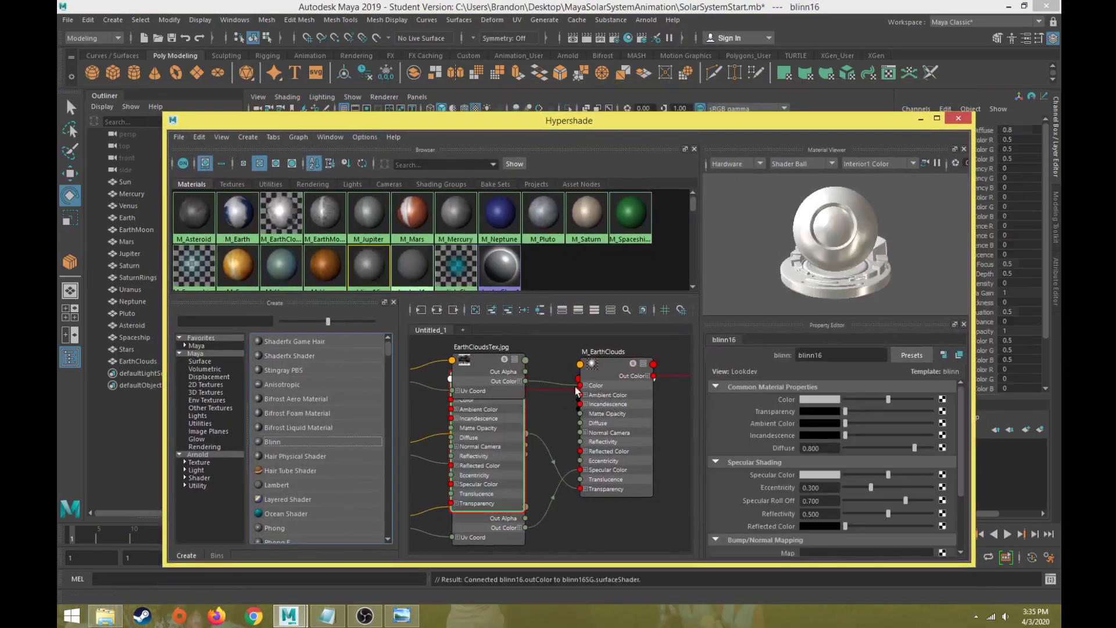
double_click(810, 355)
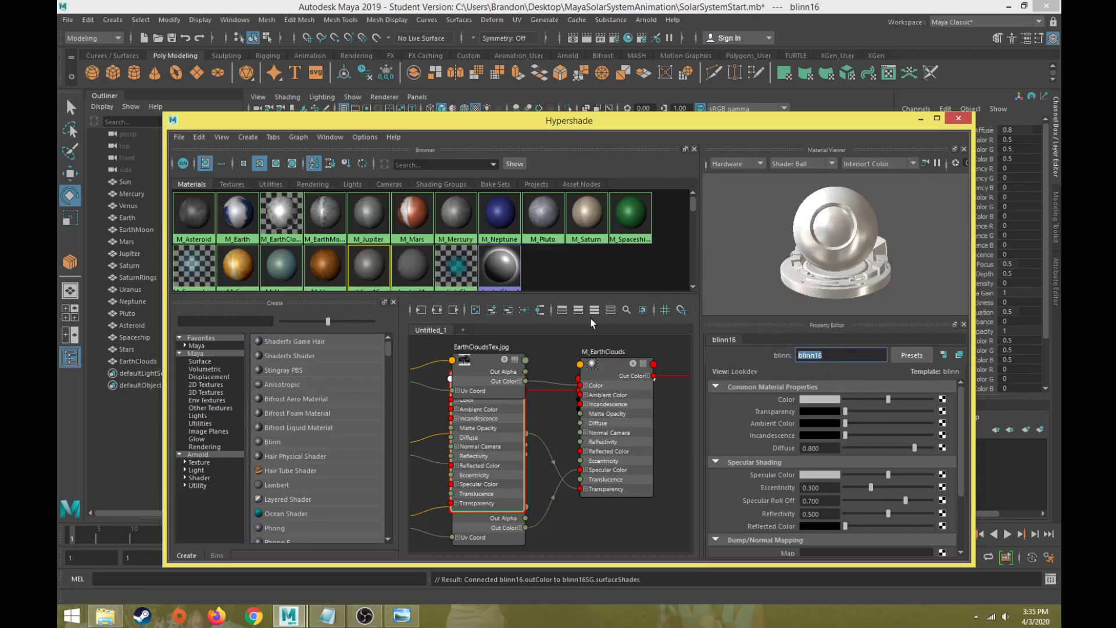
text(M_SaturnRings)
key(Return)
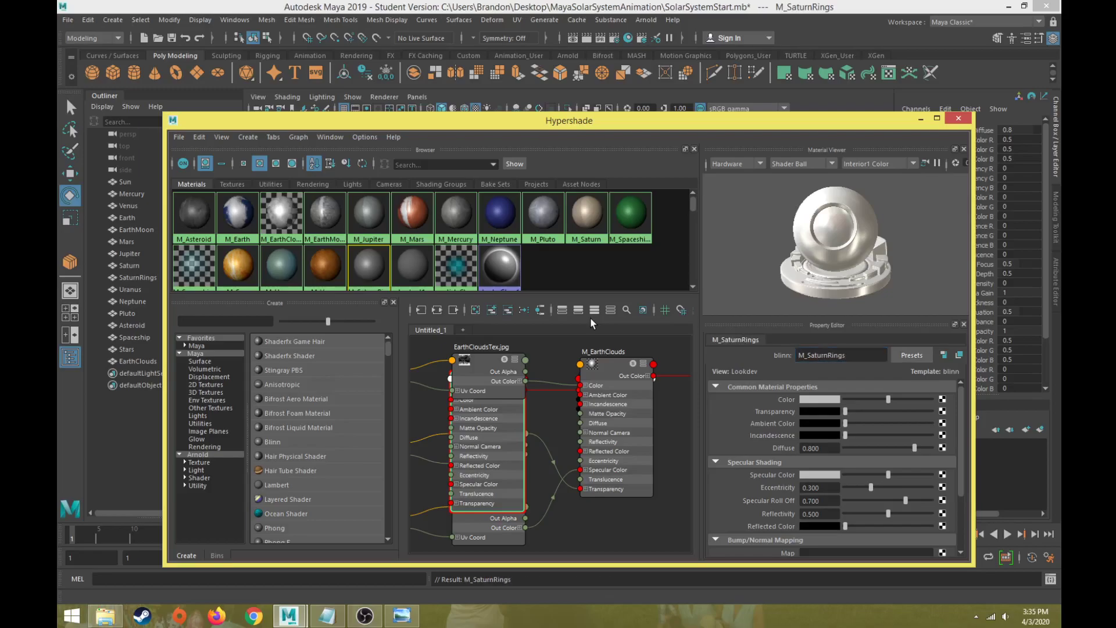
- Map a file texture using RingsTex.jpg to the Color of the M_SaturnRings material
click(942, 399)
click(526, 314)
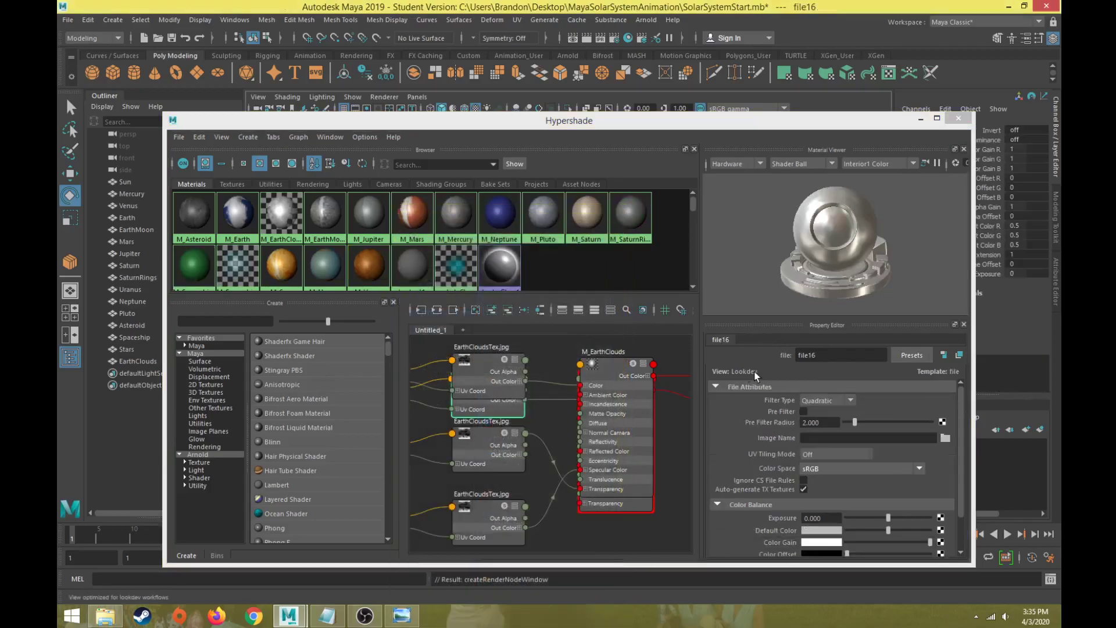
click(945, 437)
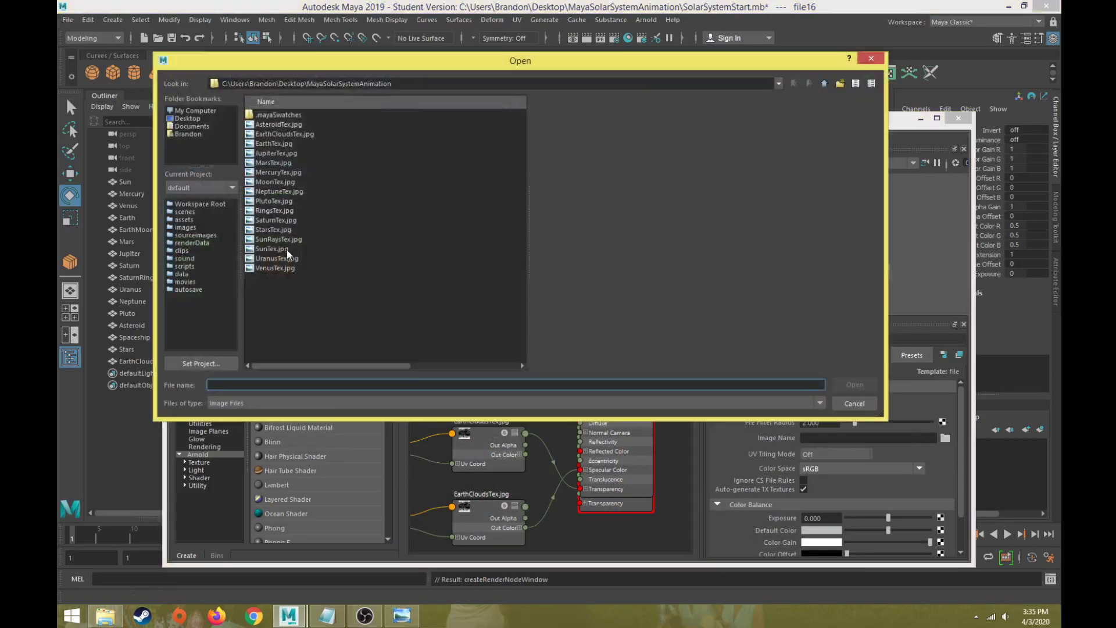
click(278, 211)
click(863, 384)
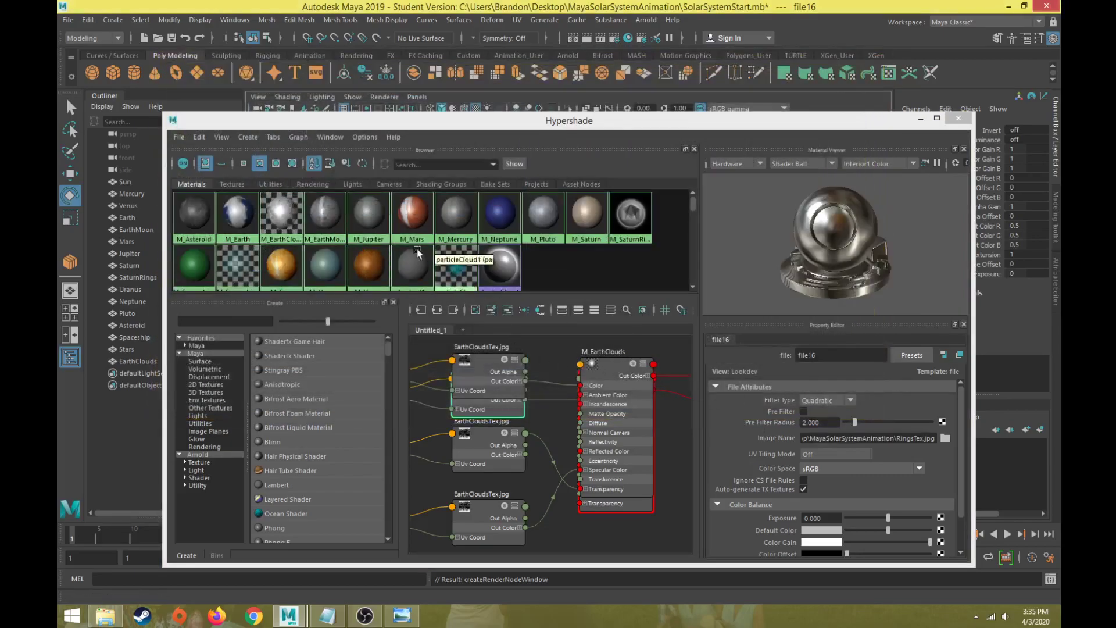
- Graph the M_SaturnRings network and map a file texture using RingsTex.jpg to the material's Transparency
right_click(628, 226)
click(636, 246)
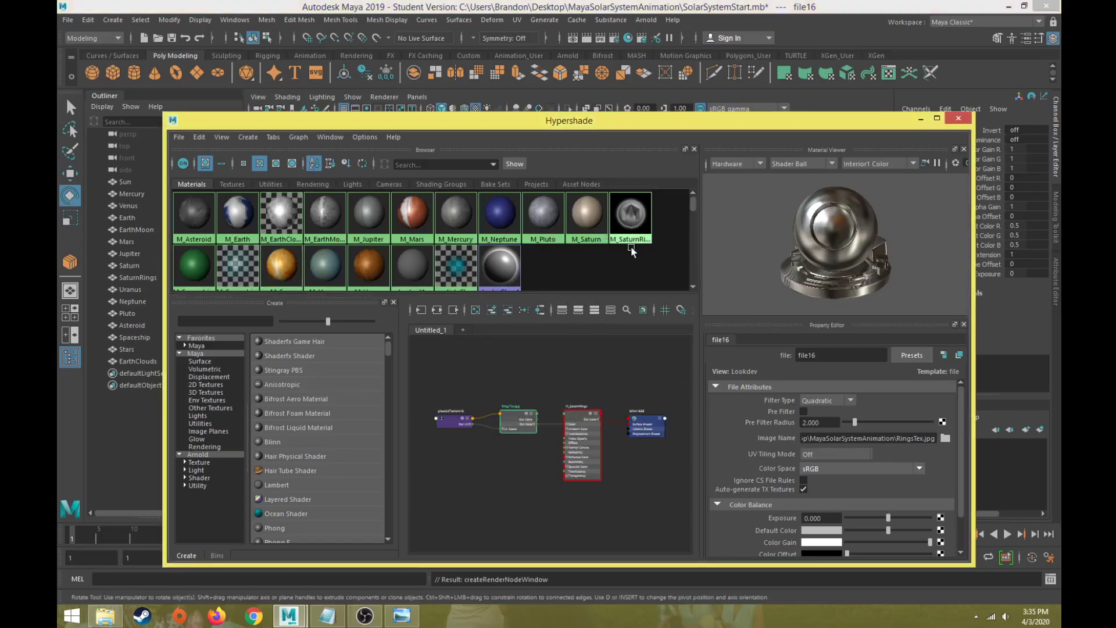
click(572, 437)
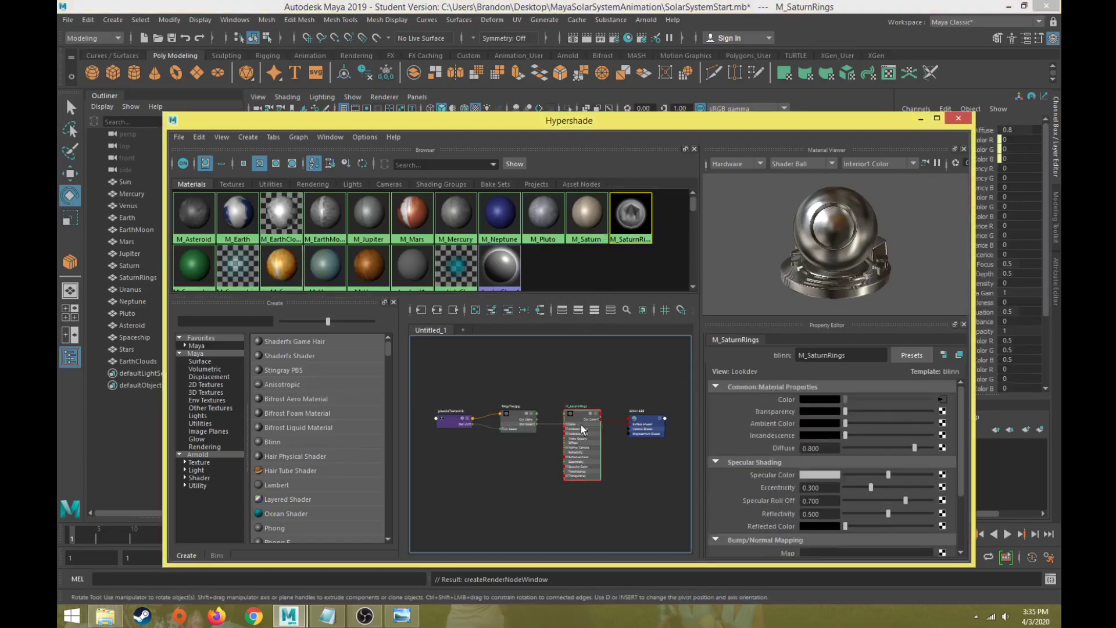
click(943, 412)
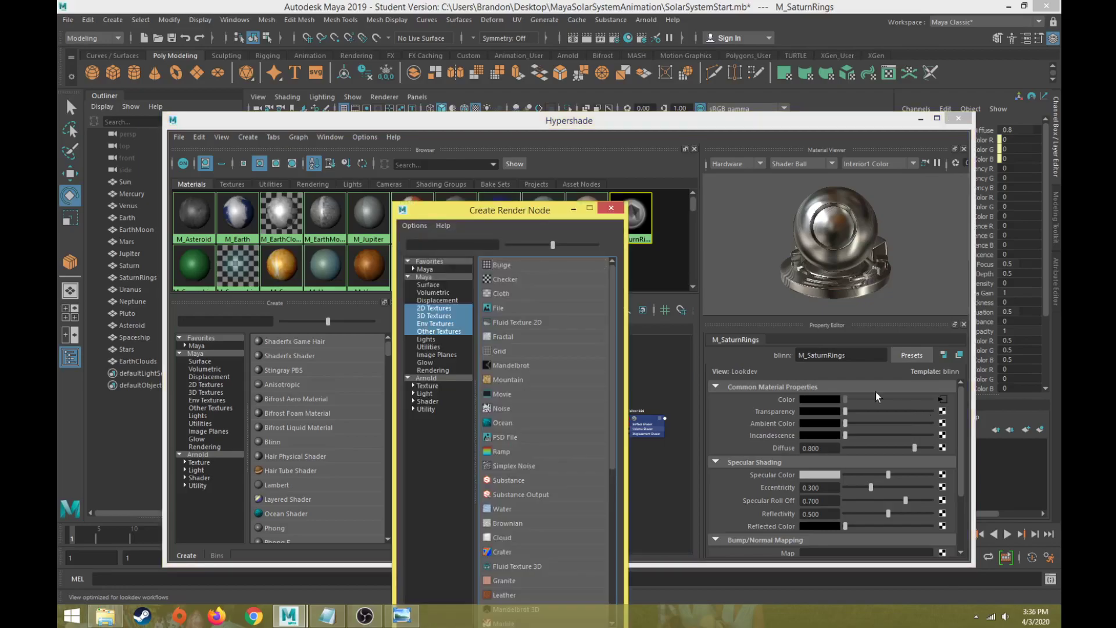
click(508, 305)
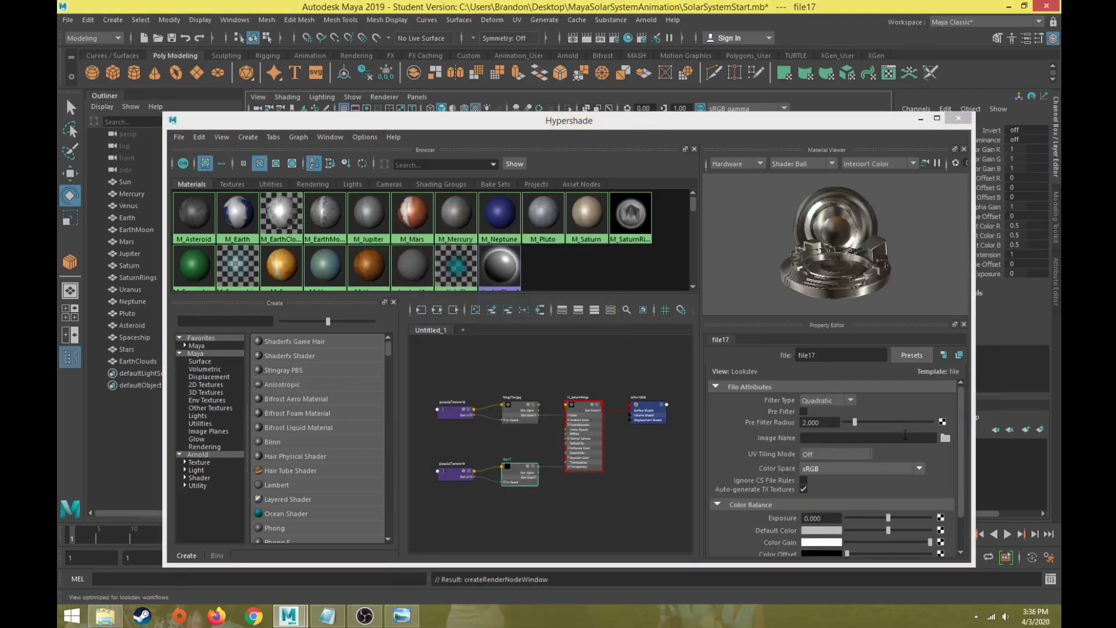
click(946, 437)
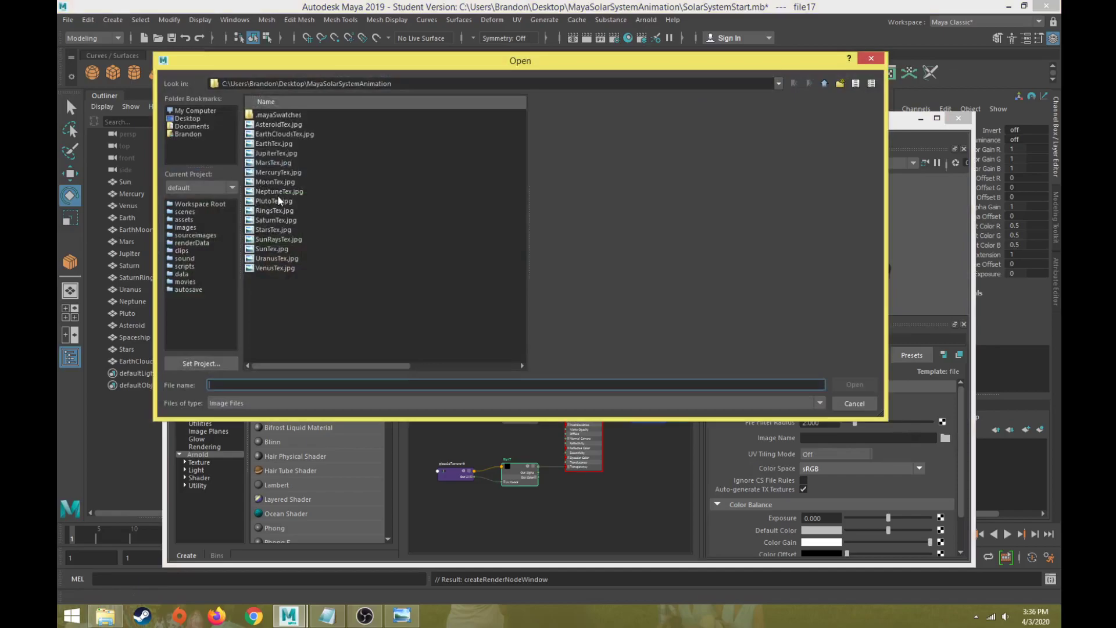
click(273, 210)
click(854, 384)
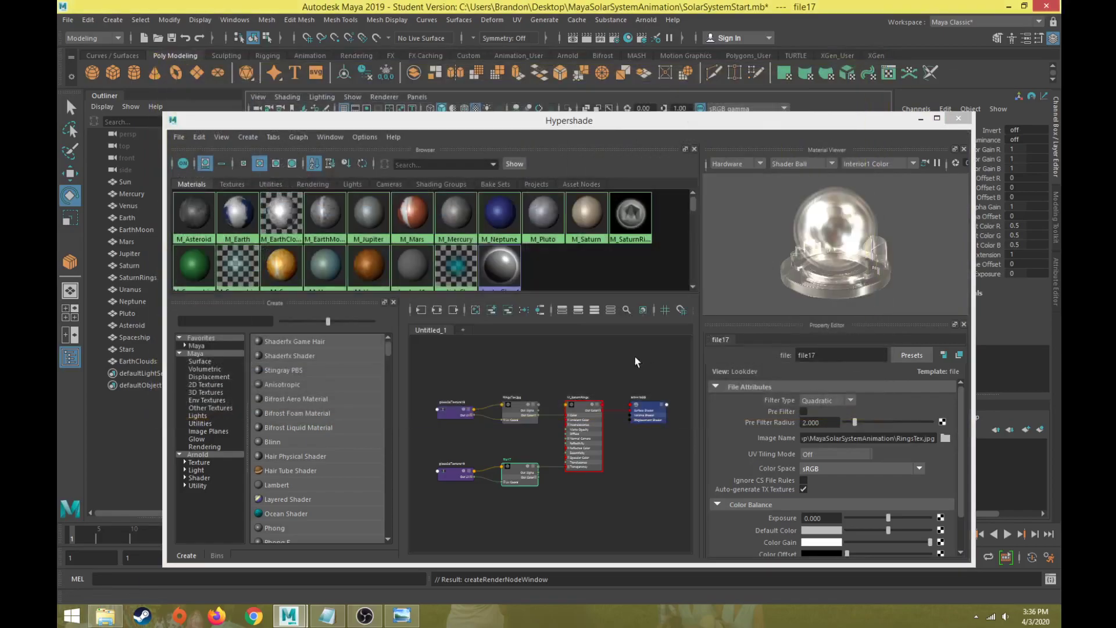
- Map a file texture using RingsTex.jpg to the Specular Color of the M_SaturnRings material
click(642, 239)
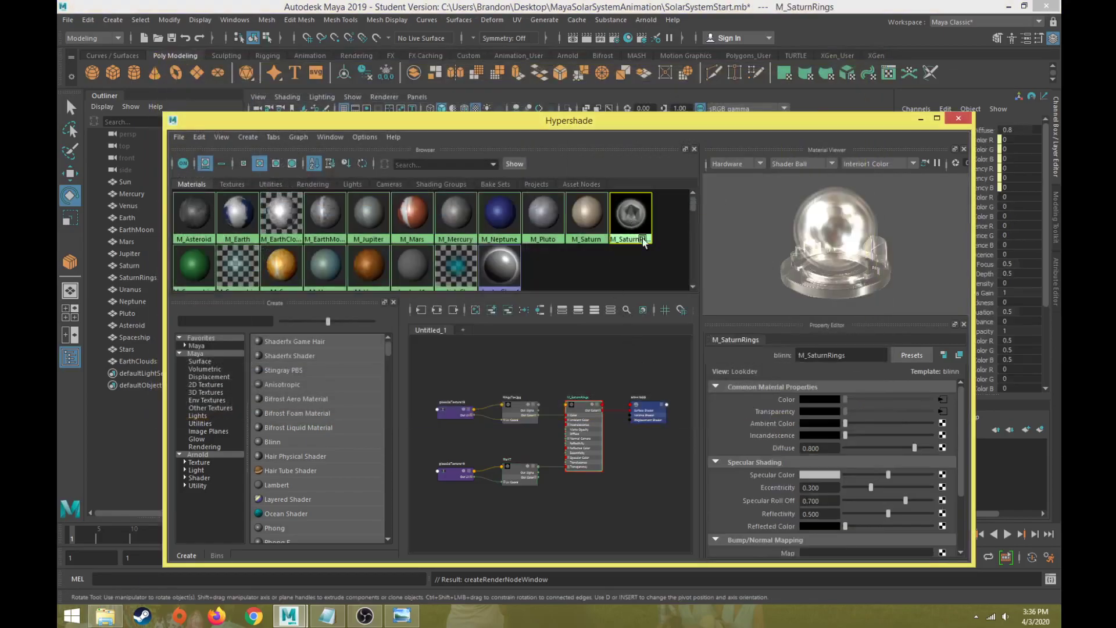
click(942, 475)
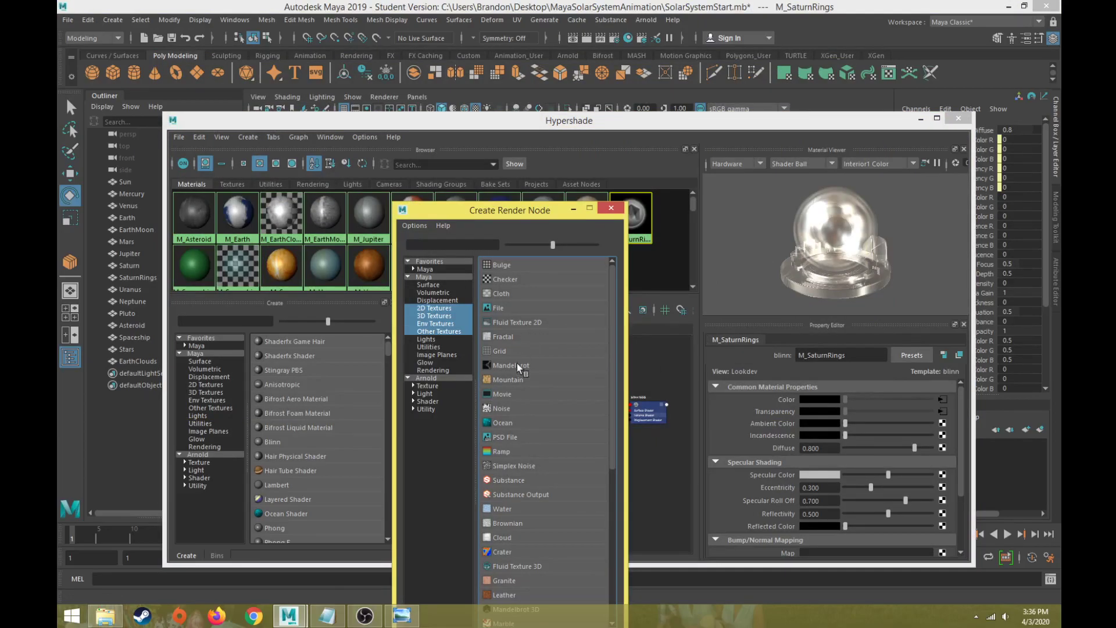
click(517, 307)
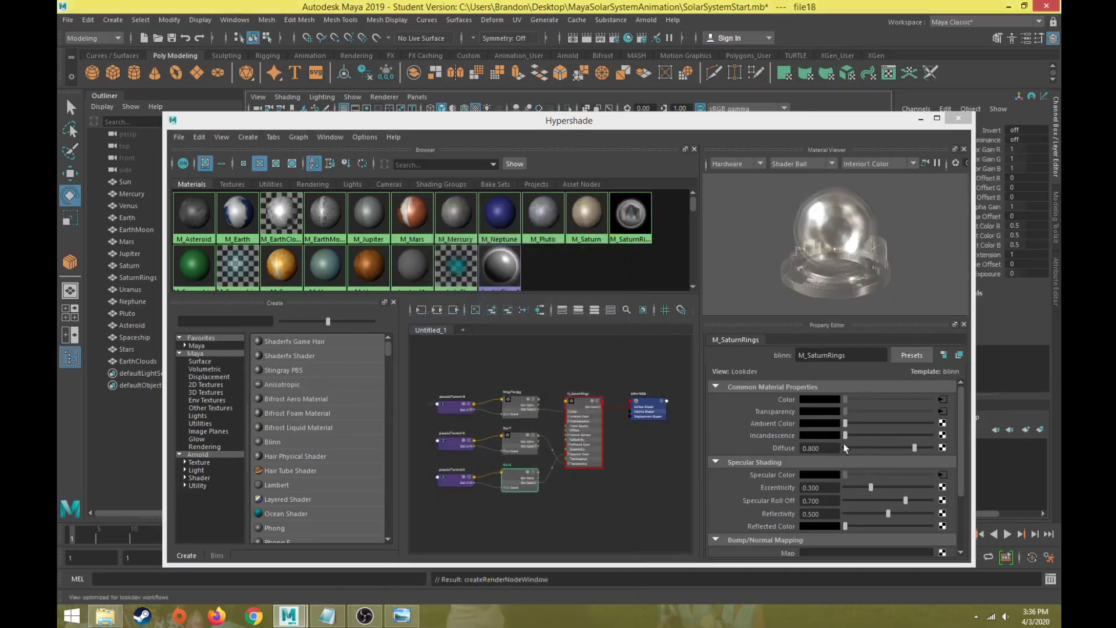
click(944, 438)
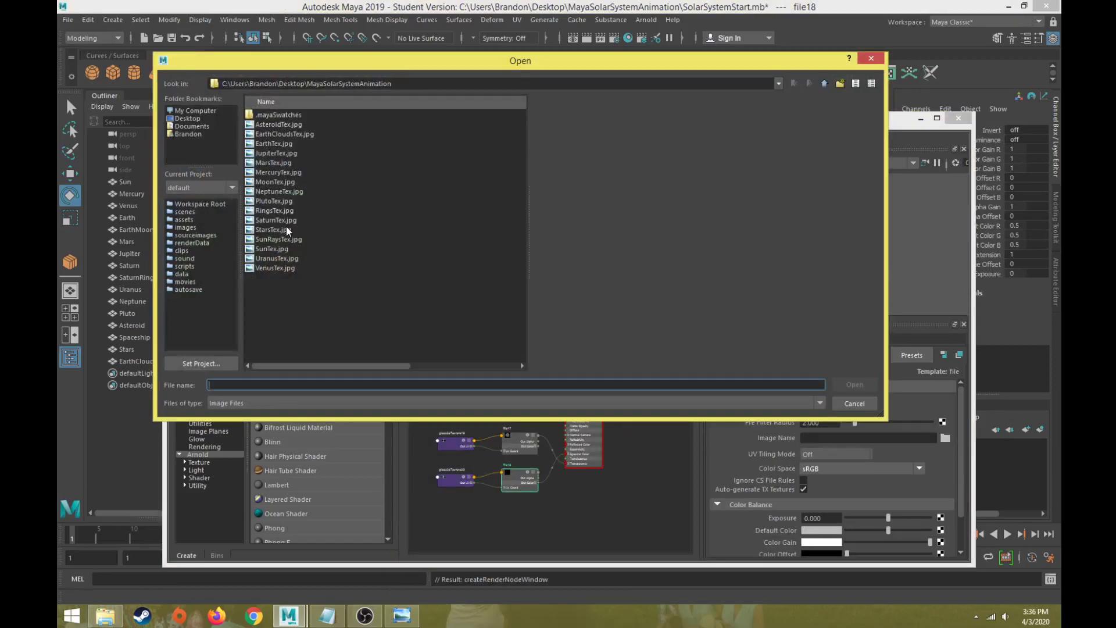
click(287, 211)
click(854, 385)
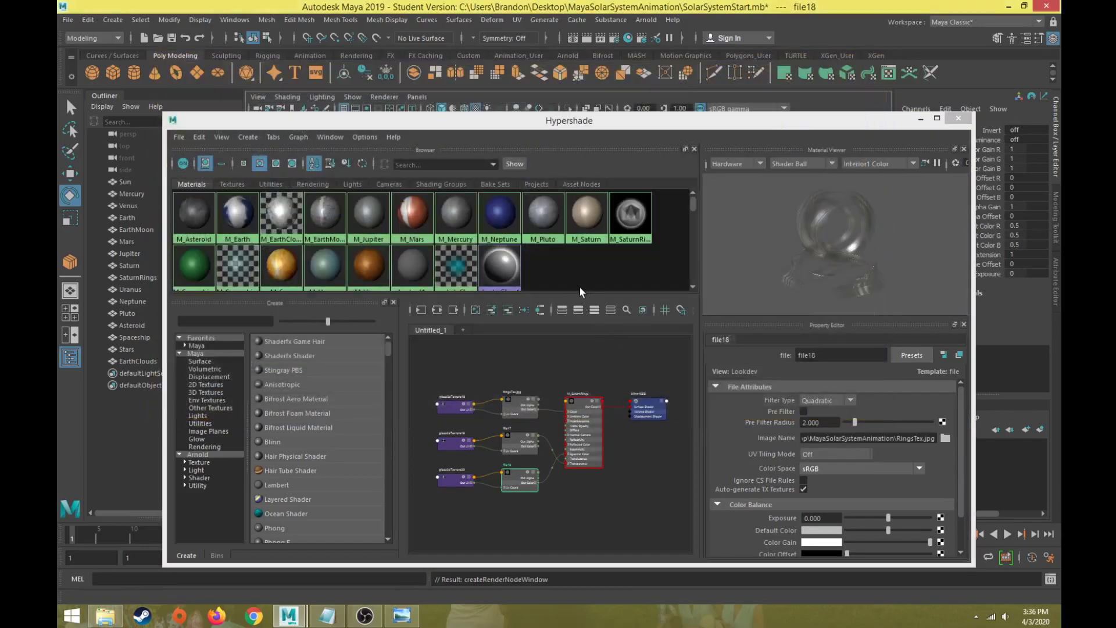
- Refresh the M_SaturnRings swatch, assign the material to the SaturnRings object and minimize the Hypershade
right_click(637, 216)
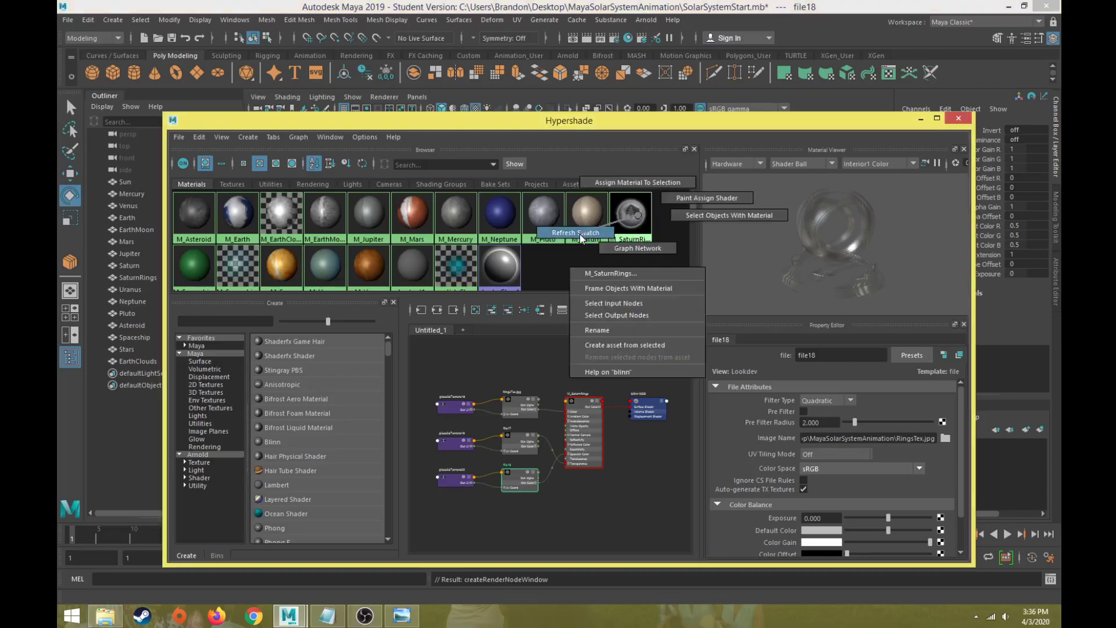
click(579, 234)
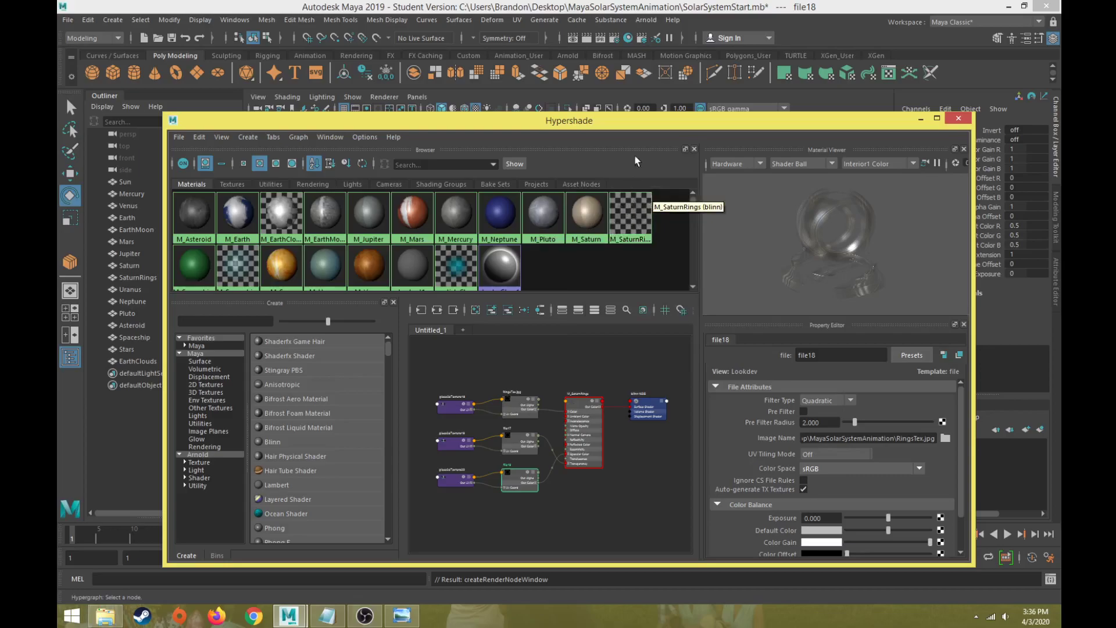
drag(661, 127, 698, 455)
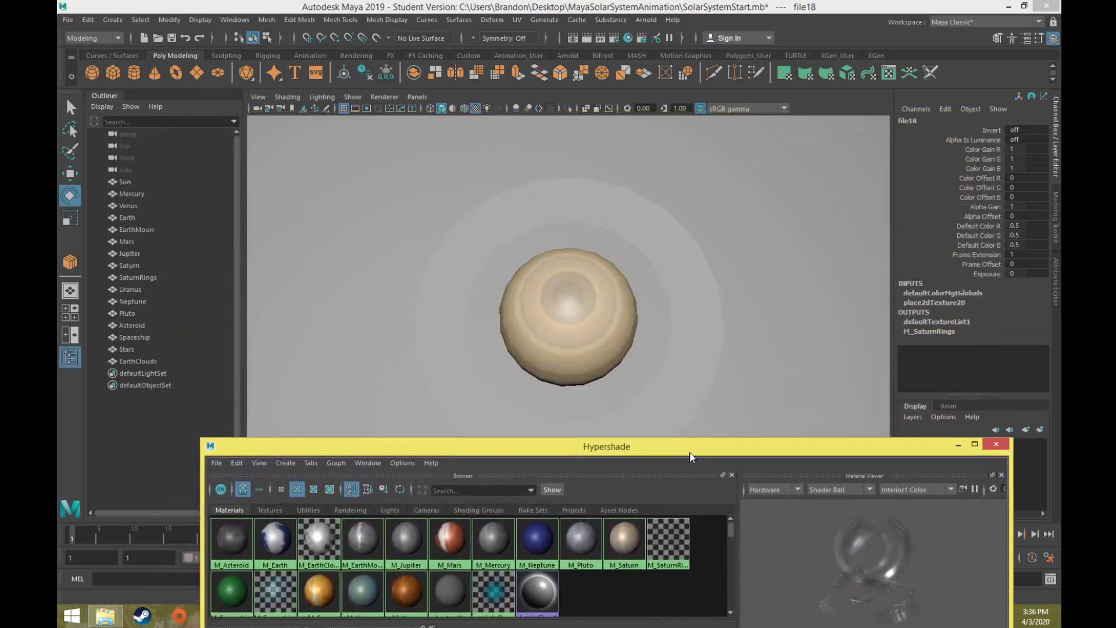
click(690, 350)
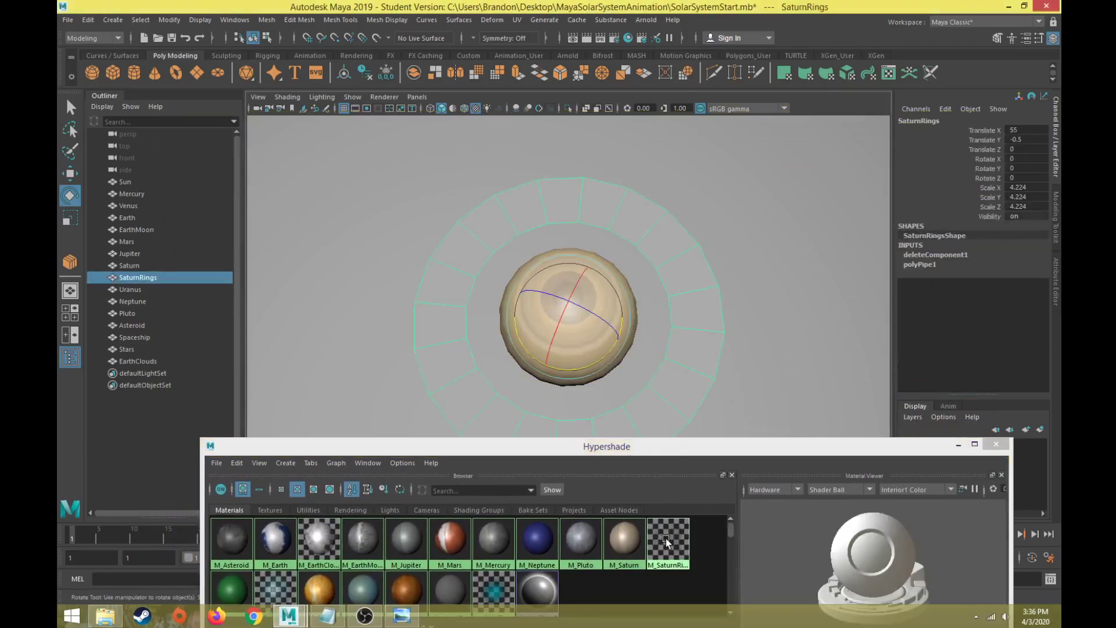
right_drag(665, 536, 658, 436)
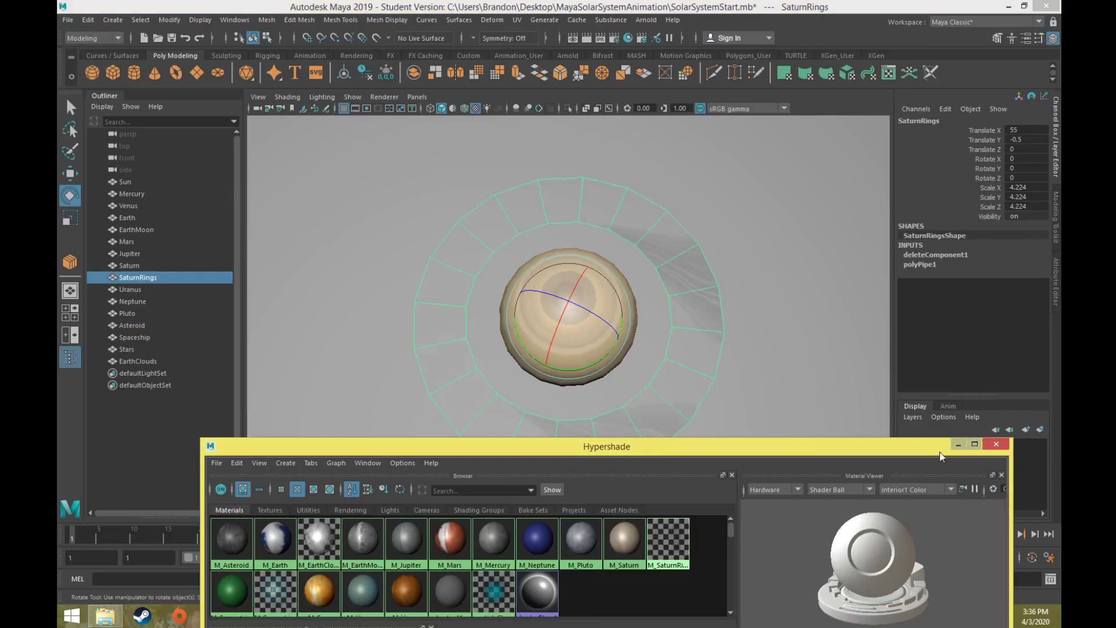
click(958, 445)
- Inspect the textured rings around Saturn, and hide the surrounding Stars sphere
alt+drag(740, 340, 703, 351)
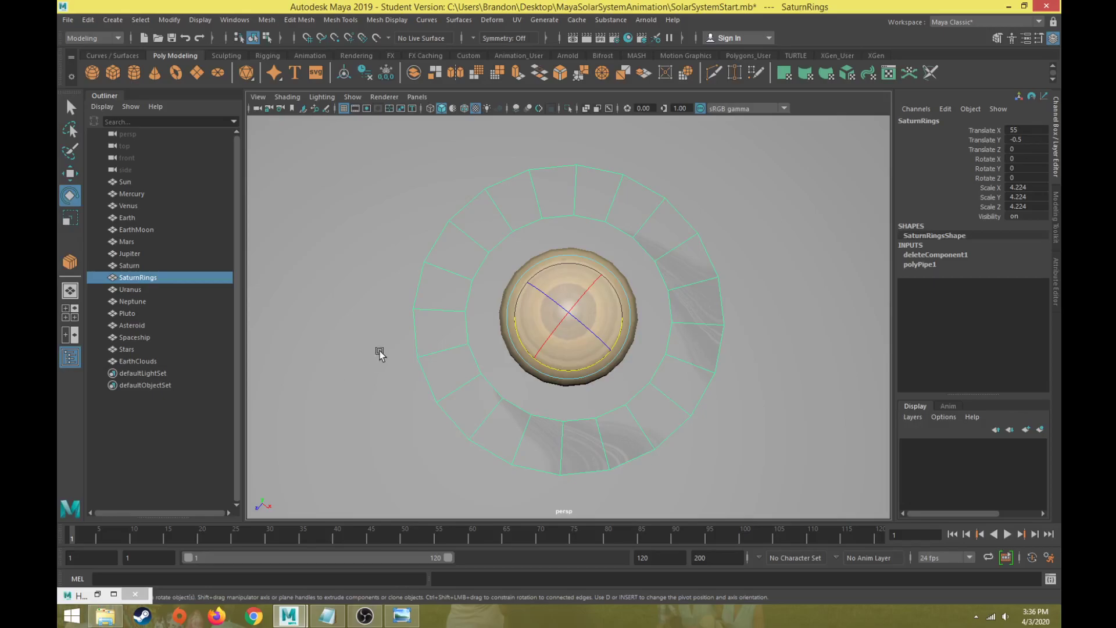
alt+drag(379, 351, 473, 234)
click(477, 216)
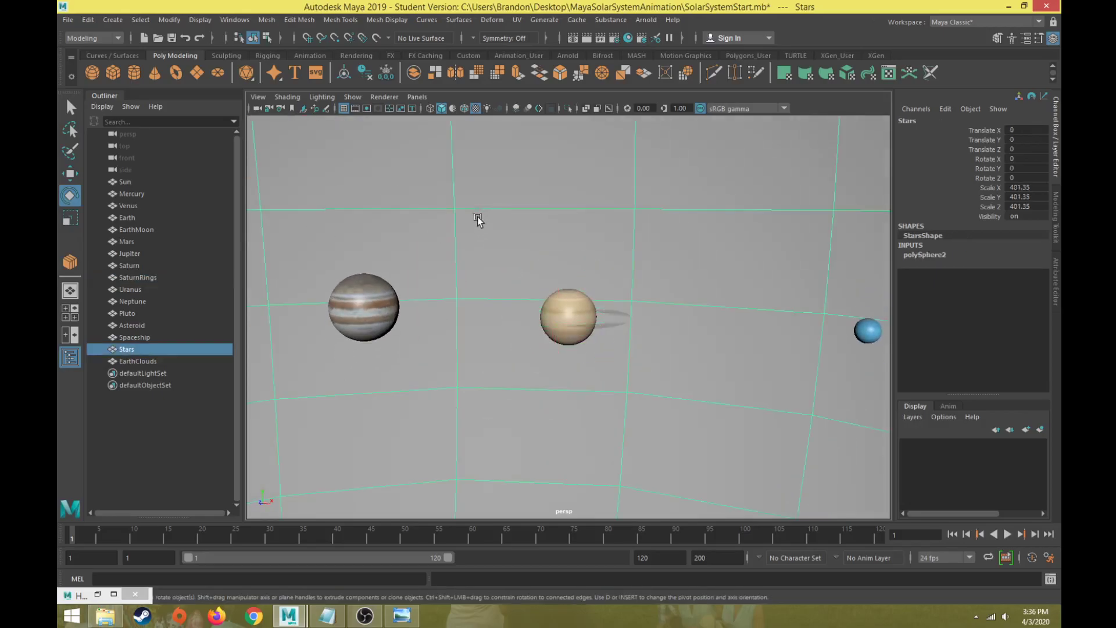
key(ctrl+h)
- Select and frame the SaturnRings object, and switch the workspace to UV Editing
alt+drag(599, 312, 603, 371)
click(603, 371)
key(f)
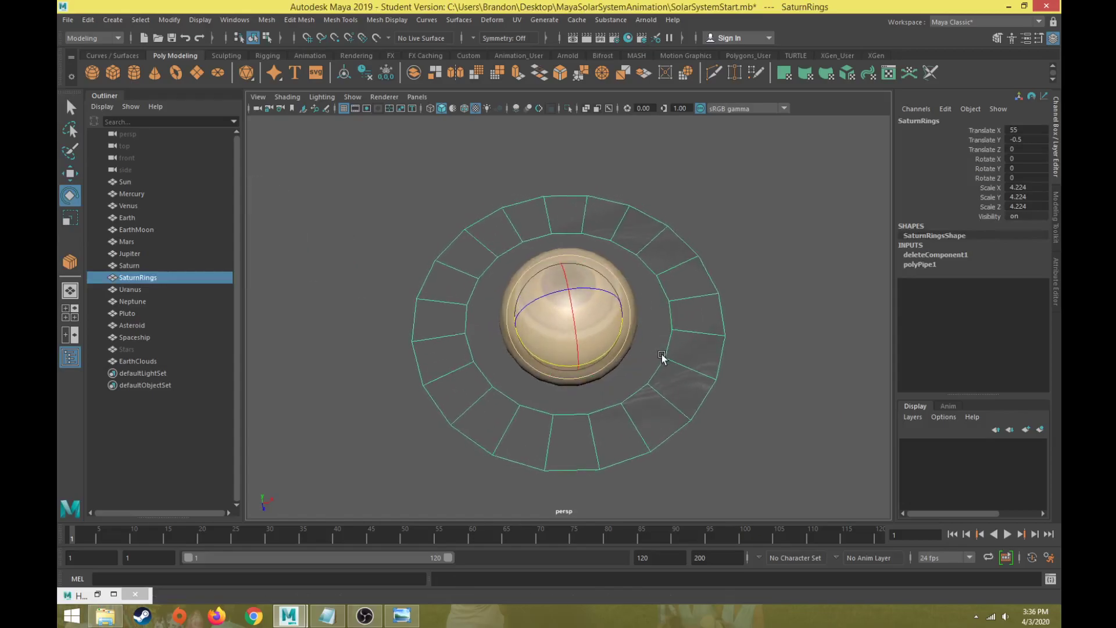
alt+drag(633, 366, 685, 317)
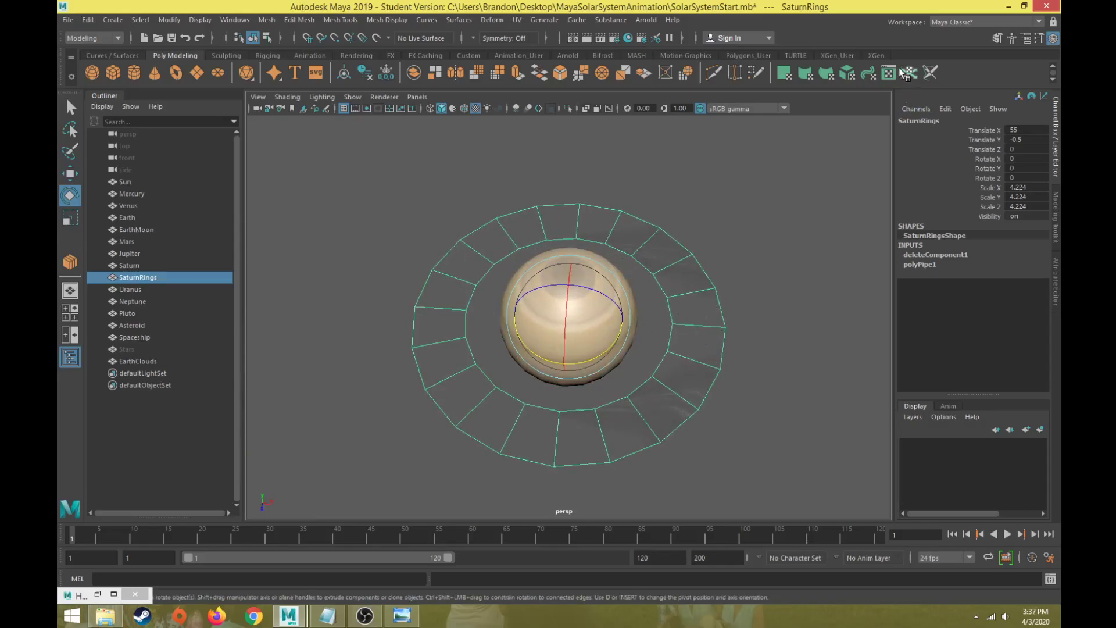
click(964, 23)
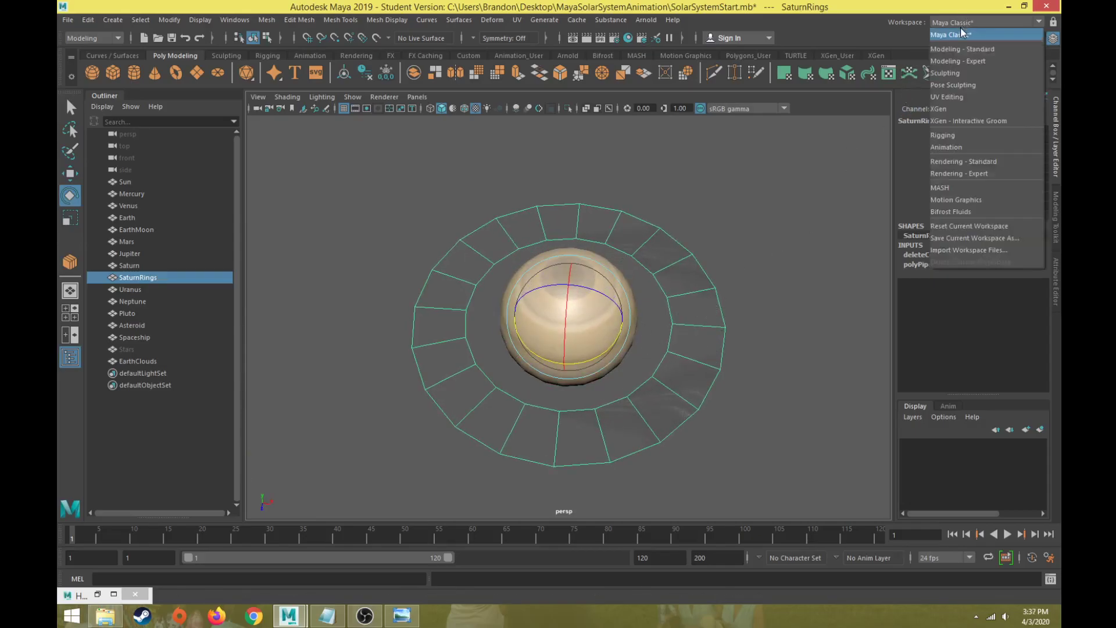
click(952, 98)
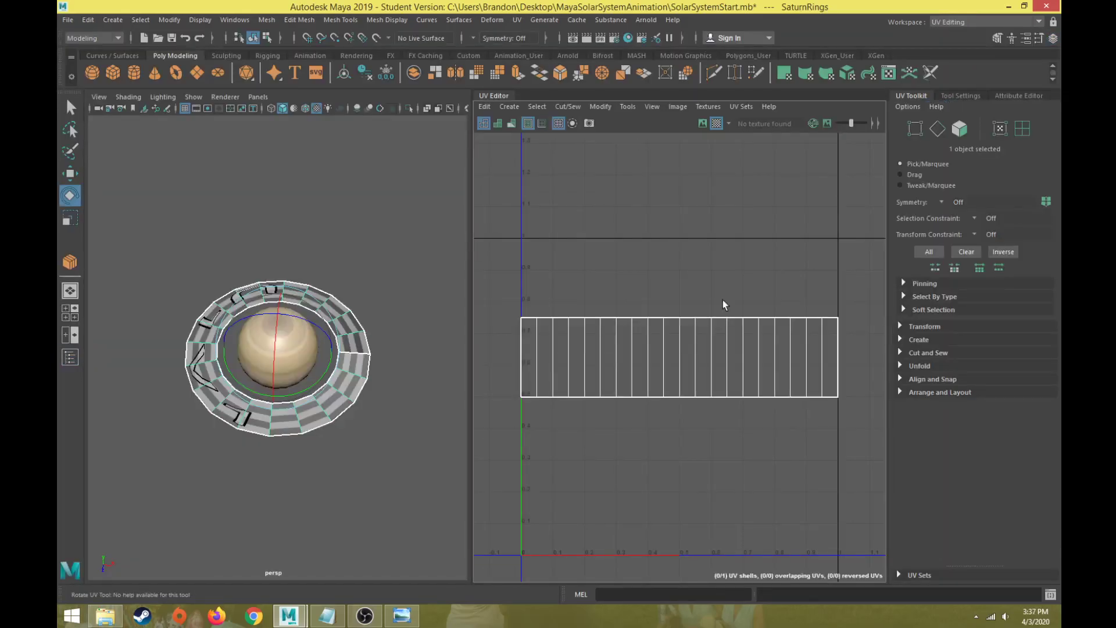
- Display the rings' texture image in the UV Editor and turn off the checker map
click(703, 123)
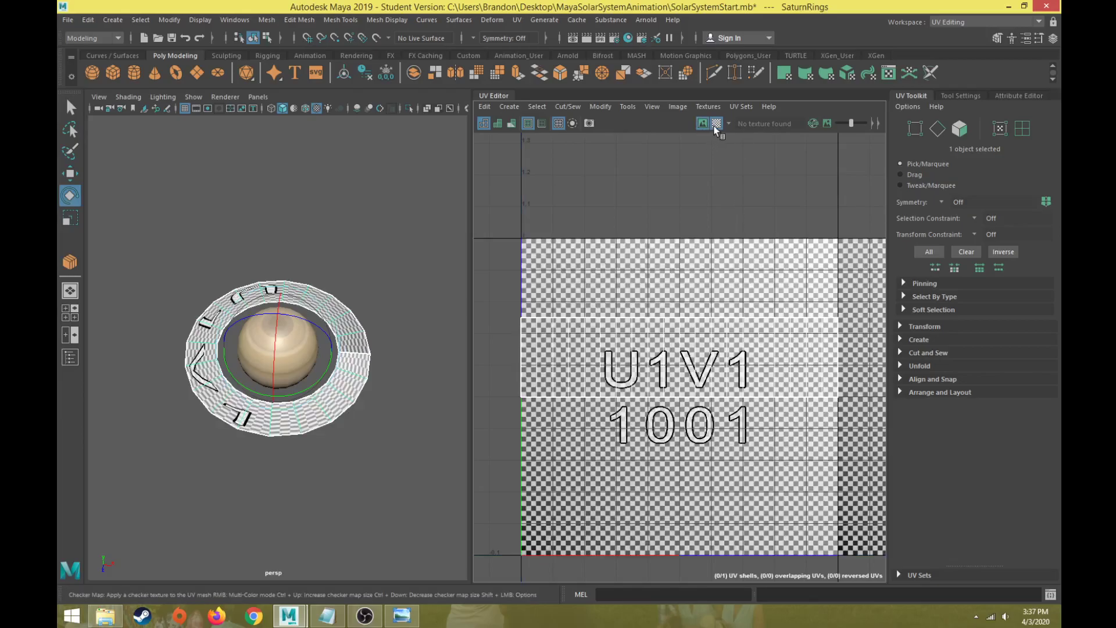
click(716, 123)
click(716, 123)
click(717, 124)
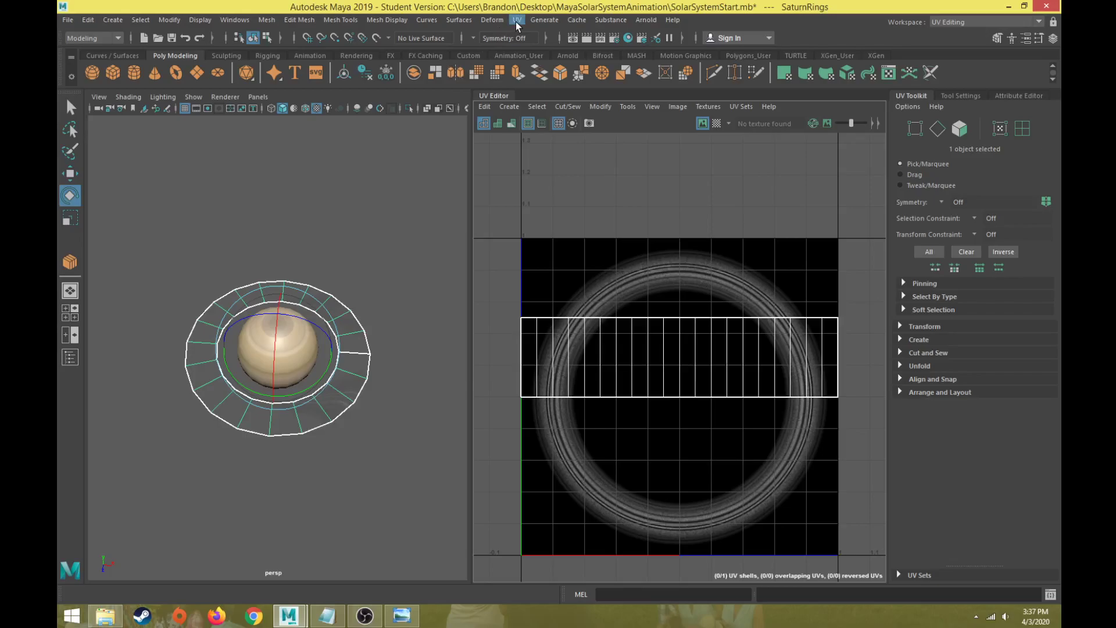
- Apply a planar UV projection to SaturnRings from the Y axis, fitted to the bounding box
click(517, 21)
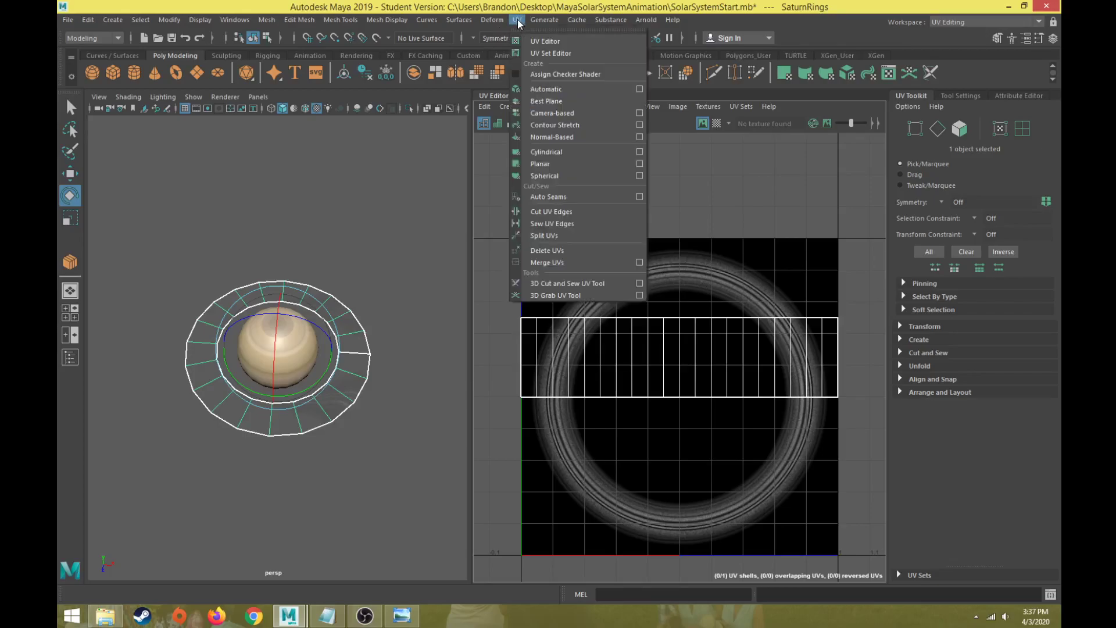
click(639, 164)
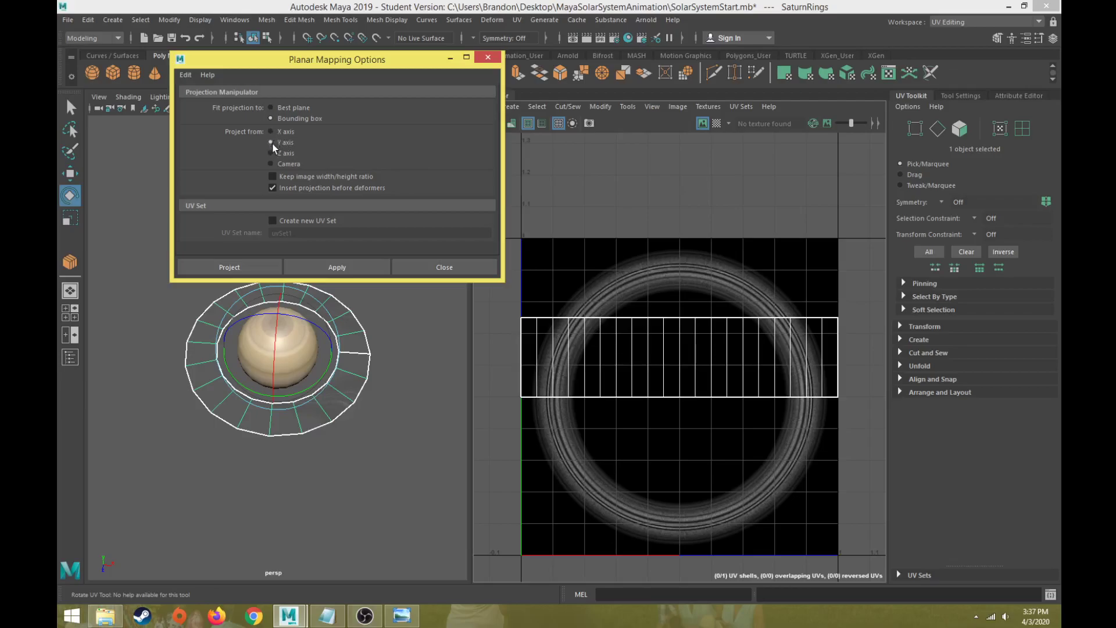
click(256, 269)
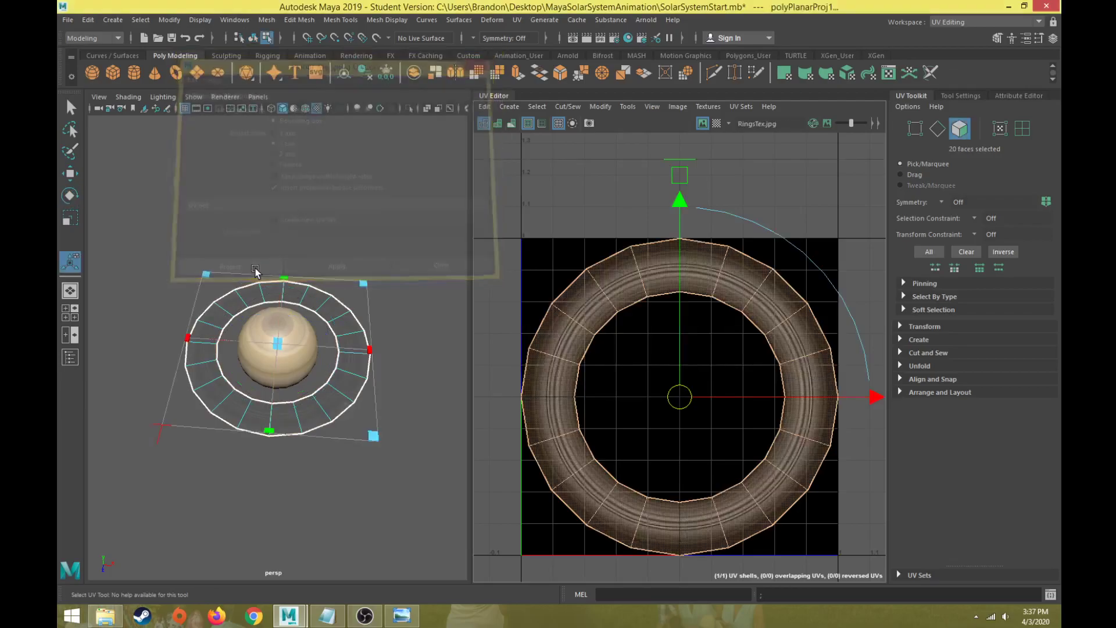
scroll(242, 452, up, 3)
alt+drag(242, 452, 285, 407)
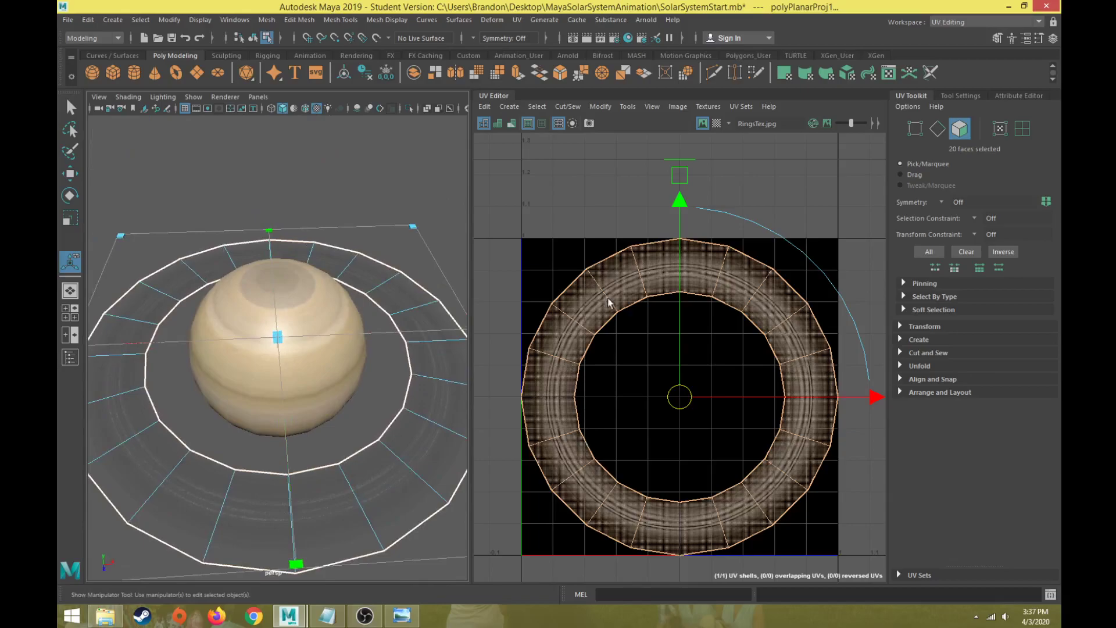
alt+drag(394, 353, 423, 298)
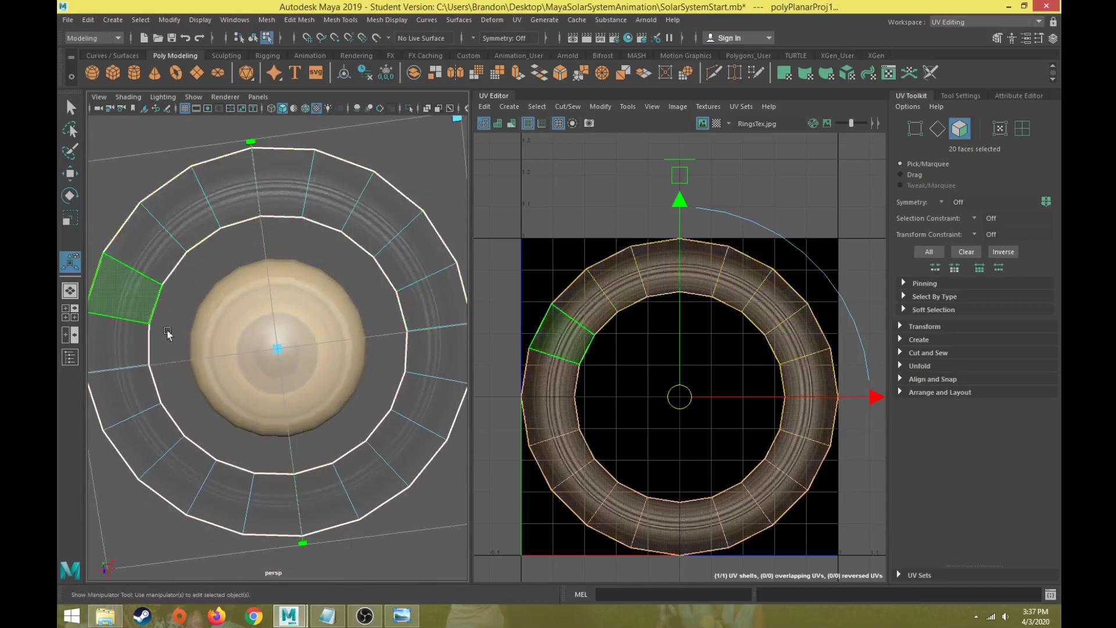
- Select the UVs along the inner edge of the ring shell in the UV Editor
right_drag(618, 187, 618, 151)
right_drag(740, 252, 750, 203)
alt+middle_drag(808, 203, 777, 149)
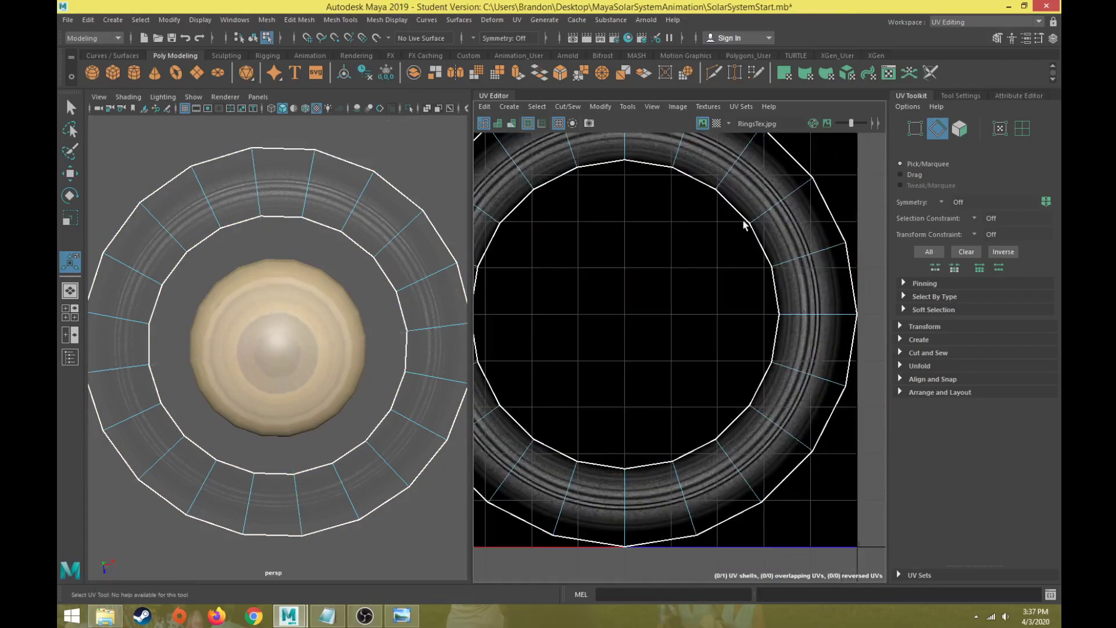
scroll(742, 219, up, 2)
scroll(860, 169, down, 2)
alt+middle_drag(754, 228, 712, 240)
right_drag(712, 240, 653, 221)
drag(612, 153, 845, 386)
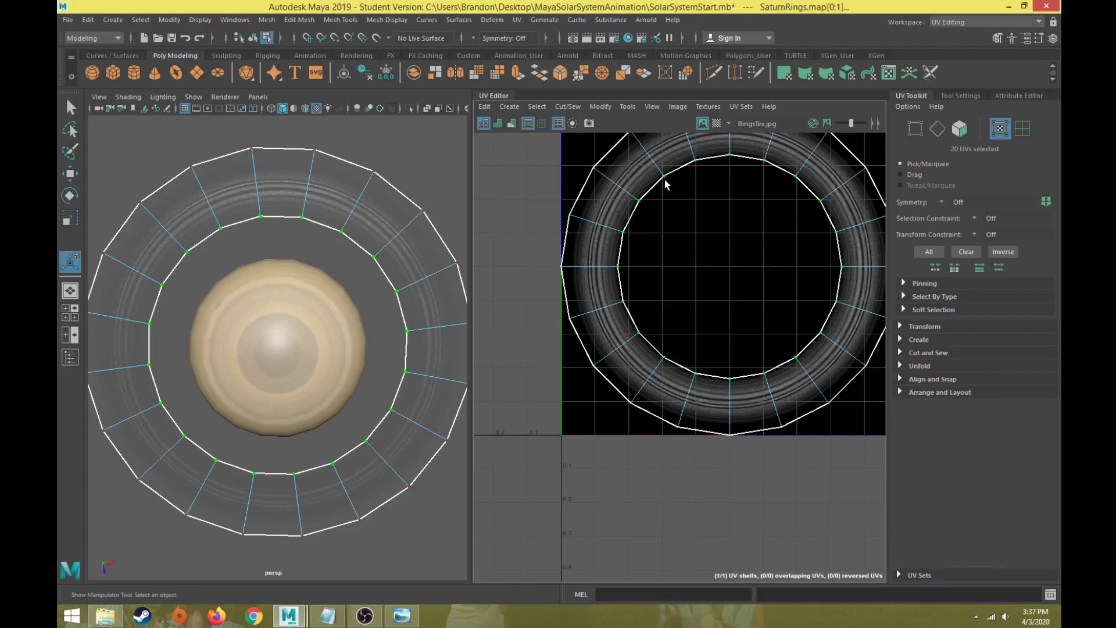
- Scale the selected inner UVs uniformly inward so the shell covers the inner edge of the ring texture
key(r)
alt+middle_drag(741, 270, 708, 289)
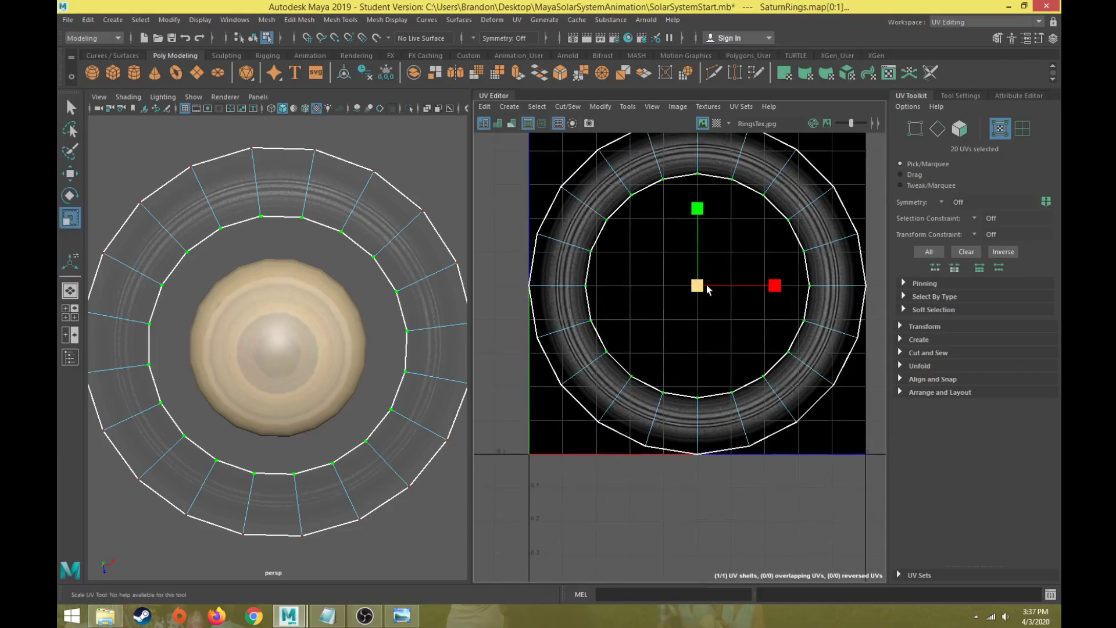
drag(691, 295, 694, 295)
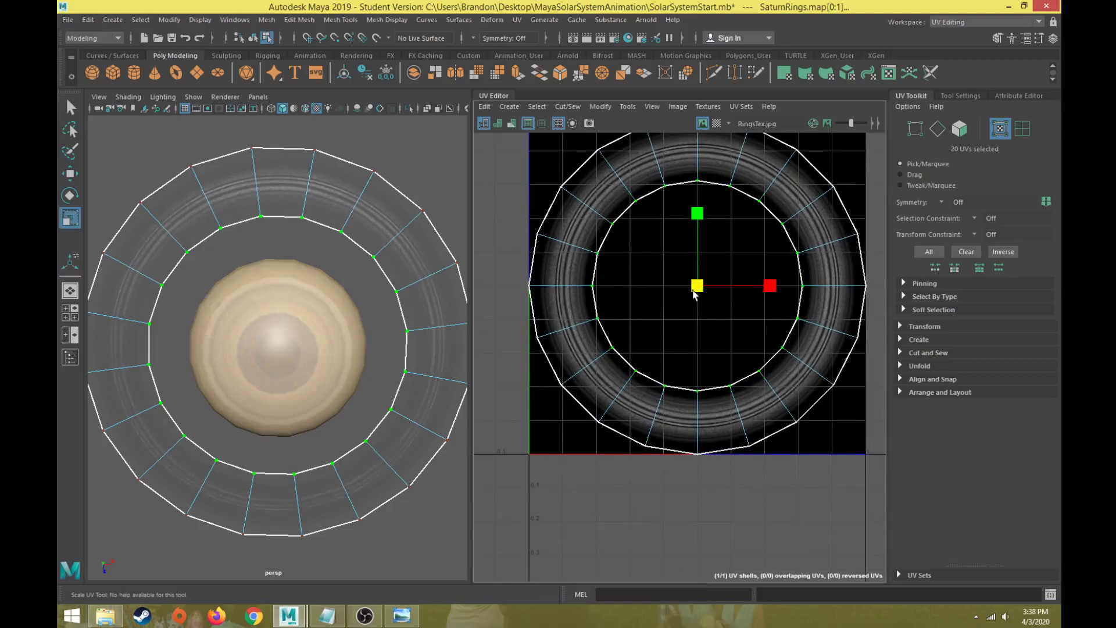
scroll(709, 298, up, 3)
alt+middle_drag(726, 301, 760, 453)
mouse_move(721, 429)
mouse_down()
mouse_move(729, 414)
mouse_move(719, 435)
mouse_up()
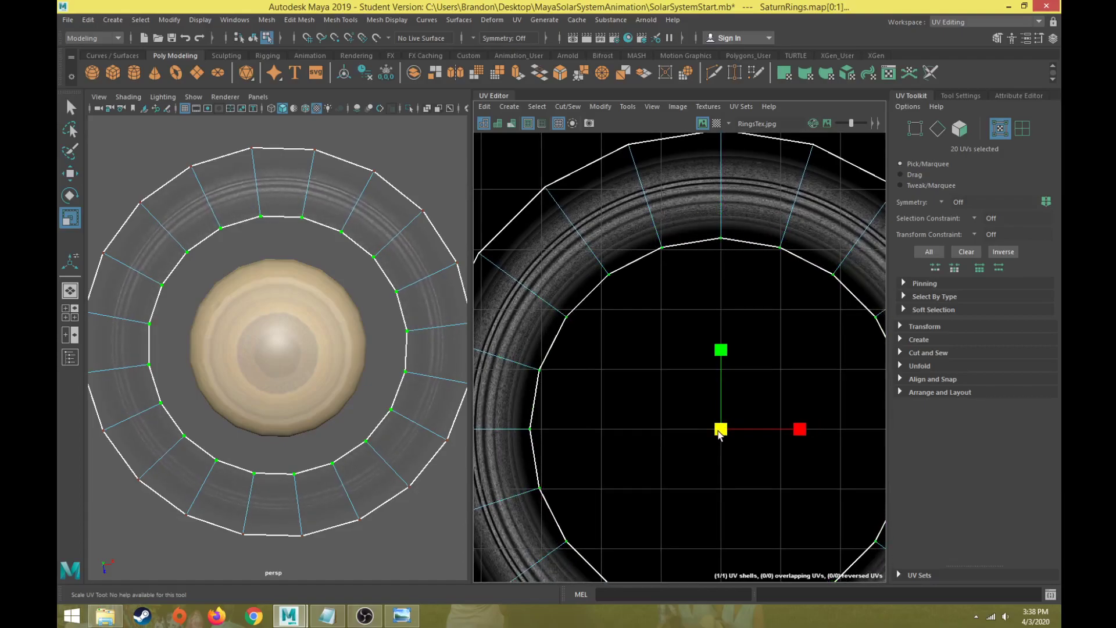
- Return to the Maya Classic workspace, close the Hypershade, and switch SaturnRings back to object mode
right_click(694, 242)
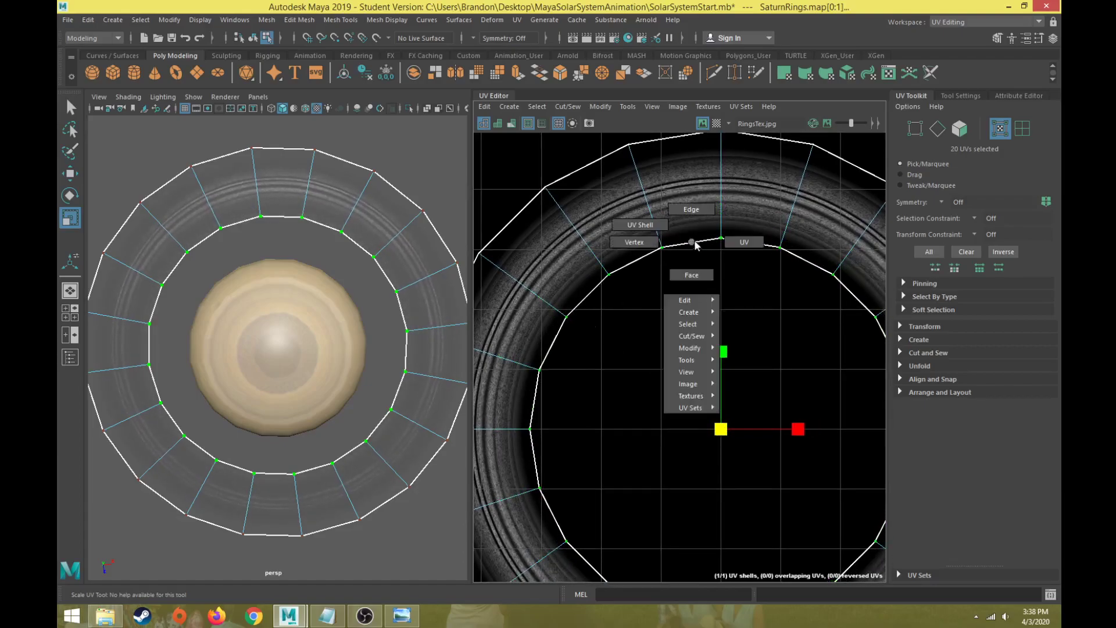
click(964, 22)
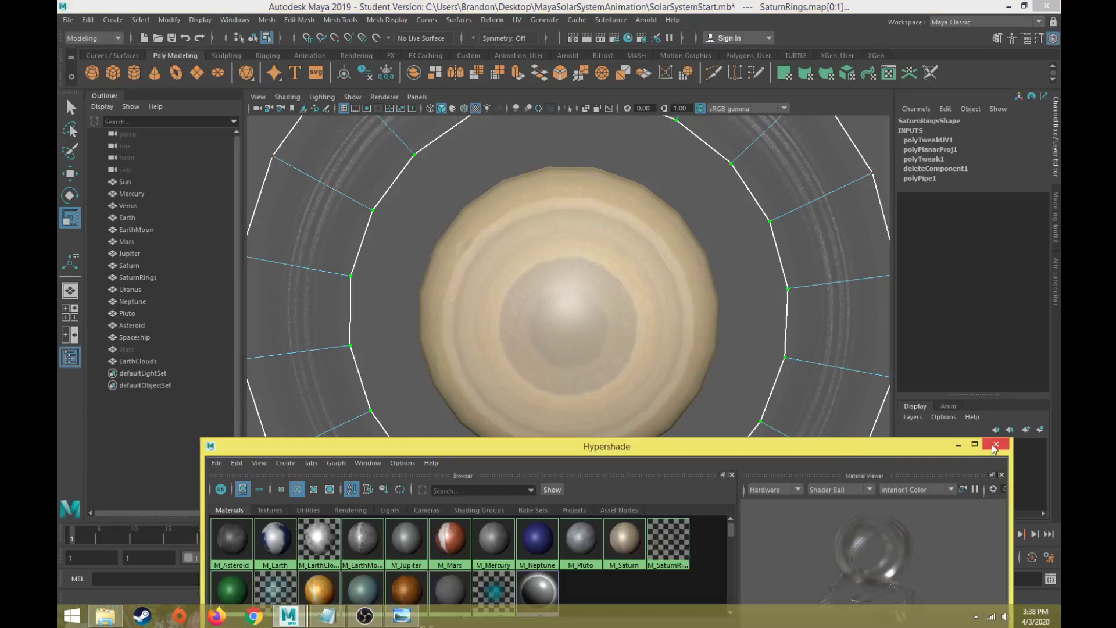
click(996, 444)
right_drag(753, 231, 793, 212)
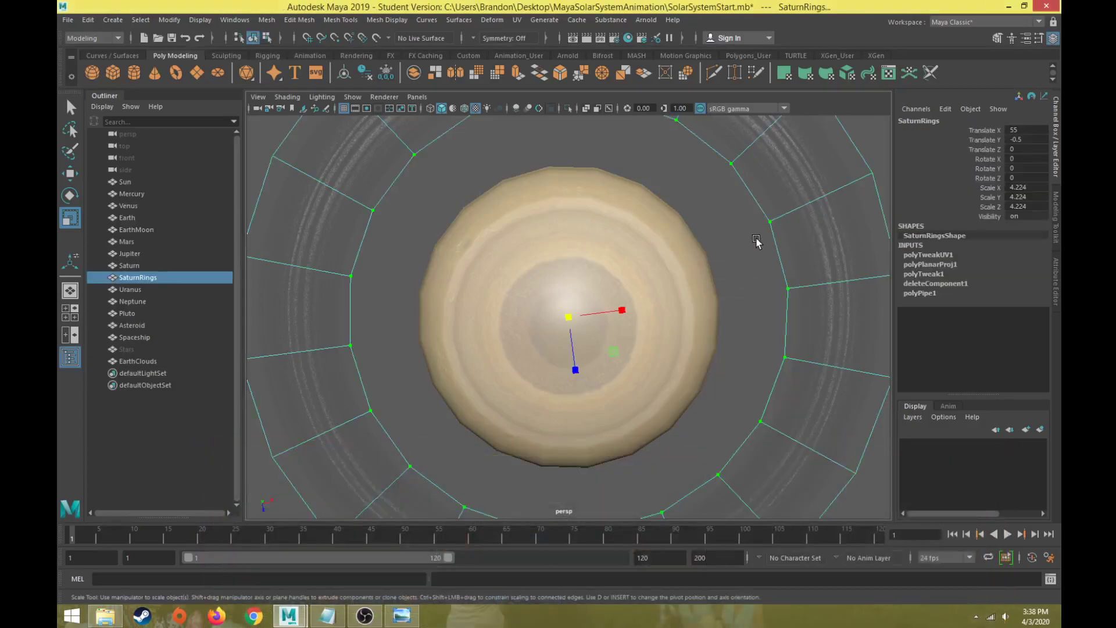
- Inspect the remapped rings around Saturn and compare them with the RingsTex.jpg image
click(754, 243)
alt+drag(754, 243, 719, 306)
click(717, 305)
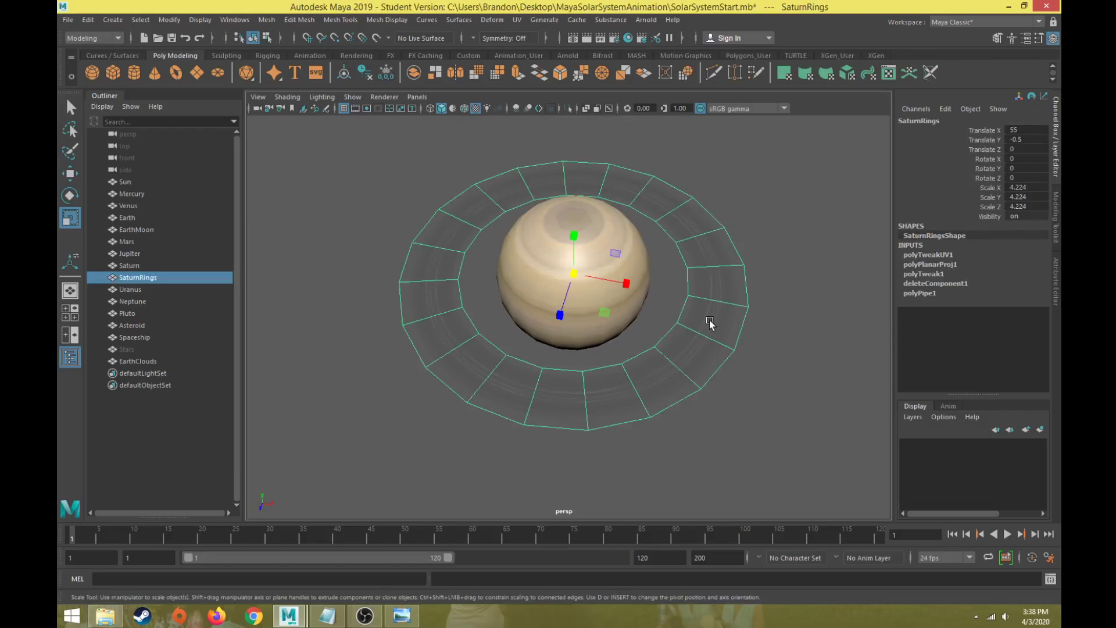
click(407, 617)
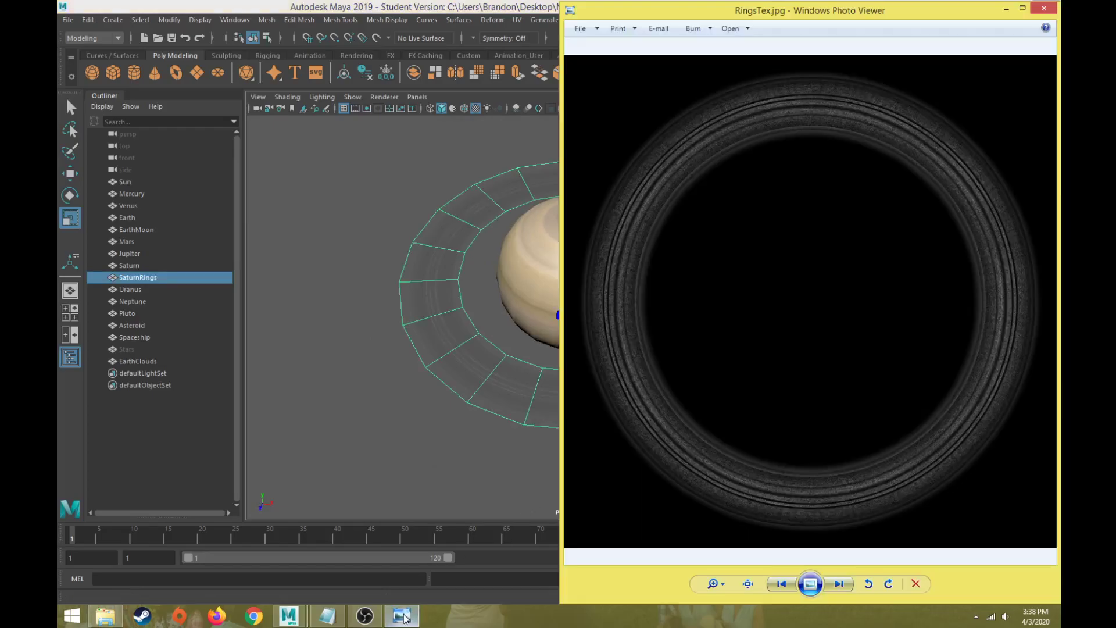
click(404, 617)
- Unhide the Stars sphere surrounding the solar system
scroll(593, 391, down, 6)
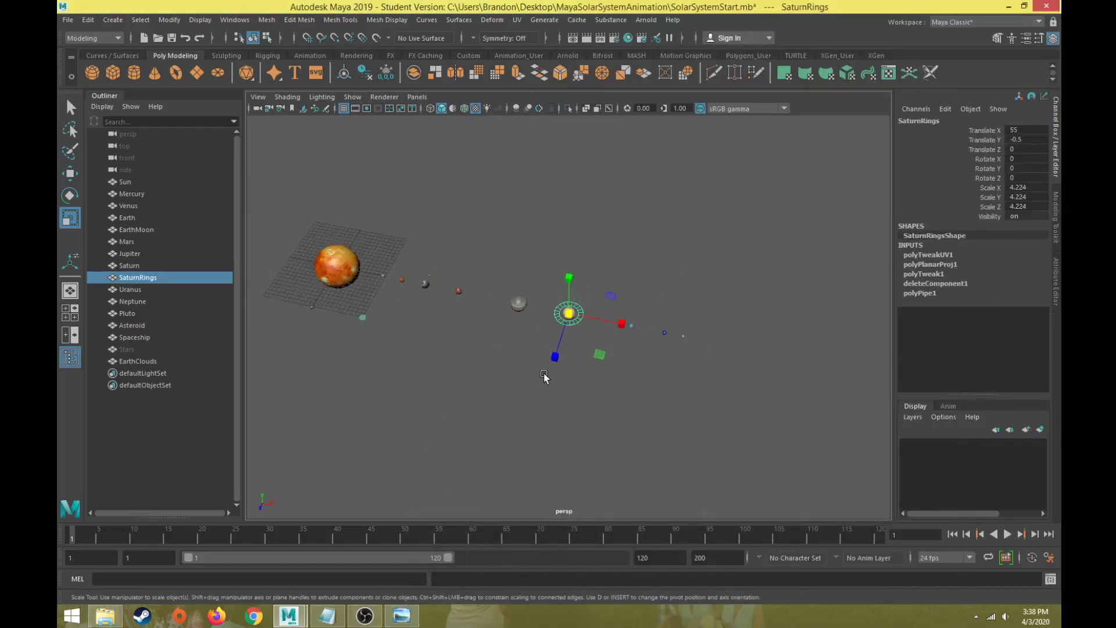
alt+drag(545, 378, 480, 364)
click(138, 350)
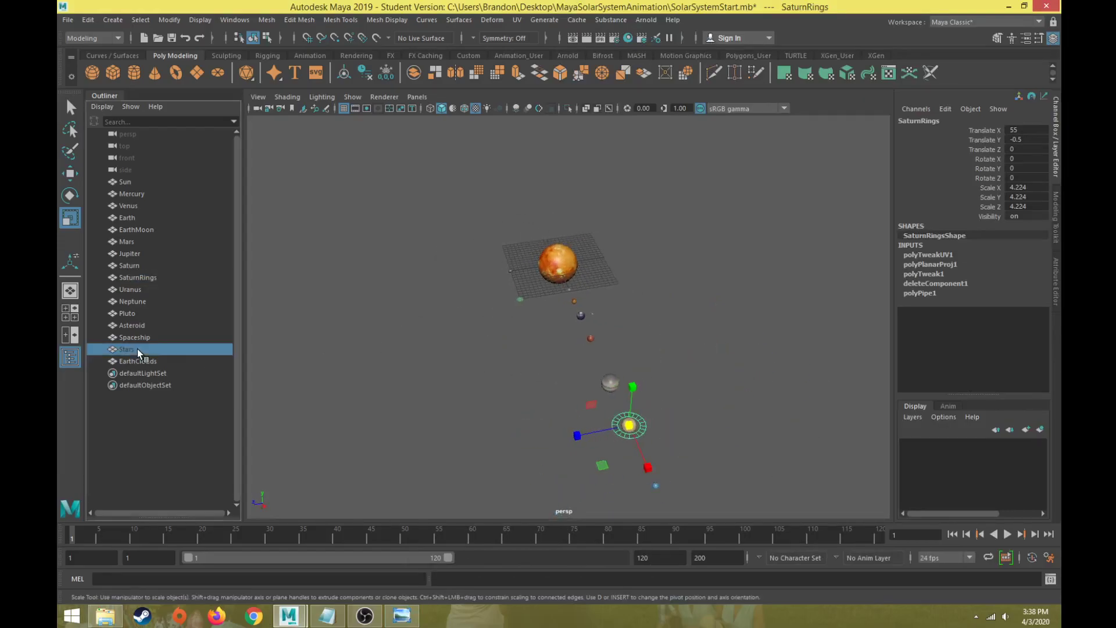
key(shift+h)
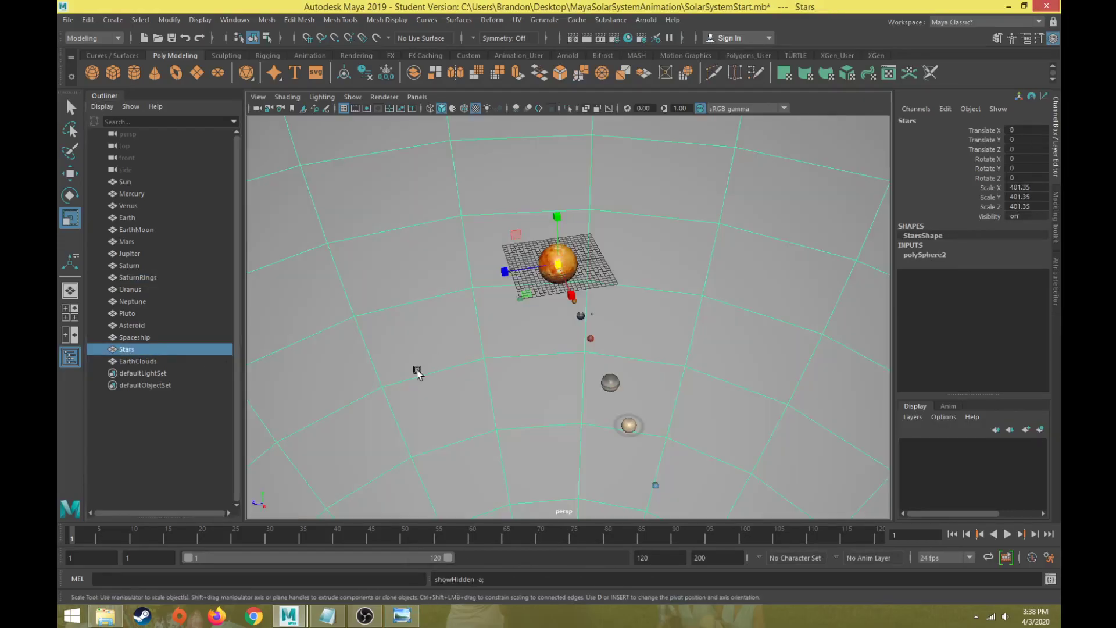
alt+drag(456, 363, 543, 383)
- Examine the StarsTex.jpg image from the MayaSolarSystemAnimation folder, and close the image and folder
click(105, 616)
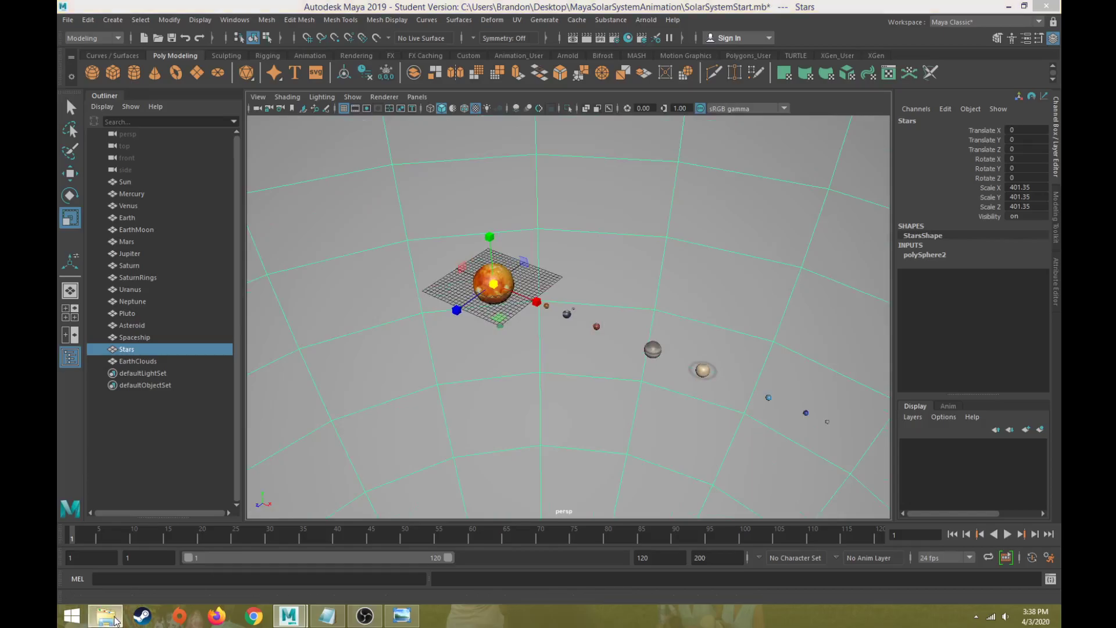
double_click(309, 271)
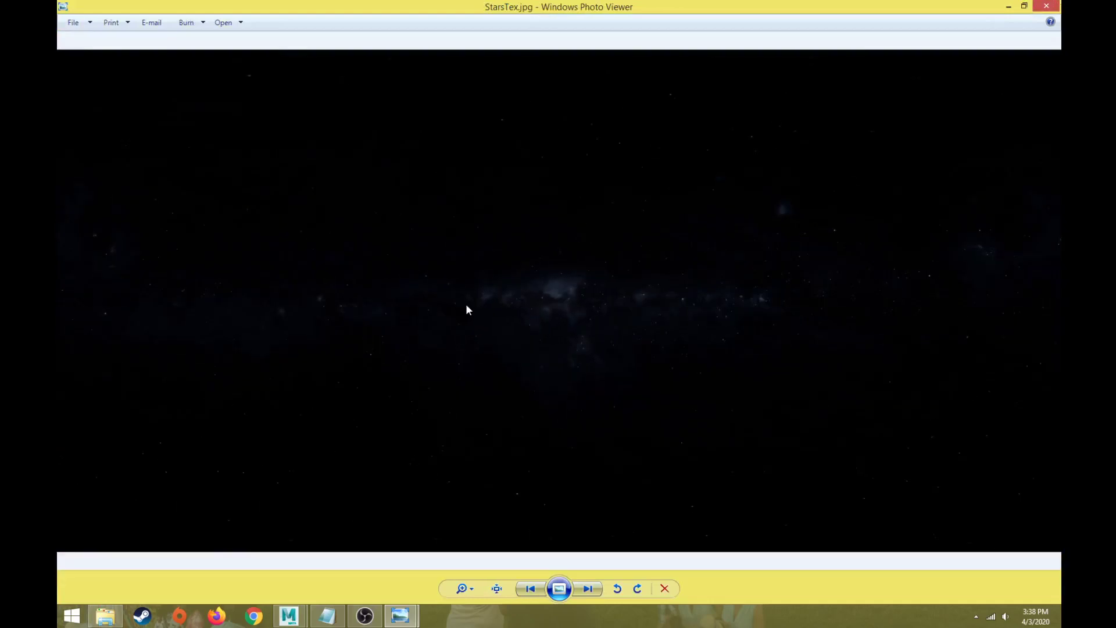
scroll(476, 303, up, 1)
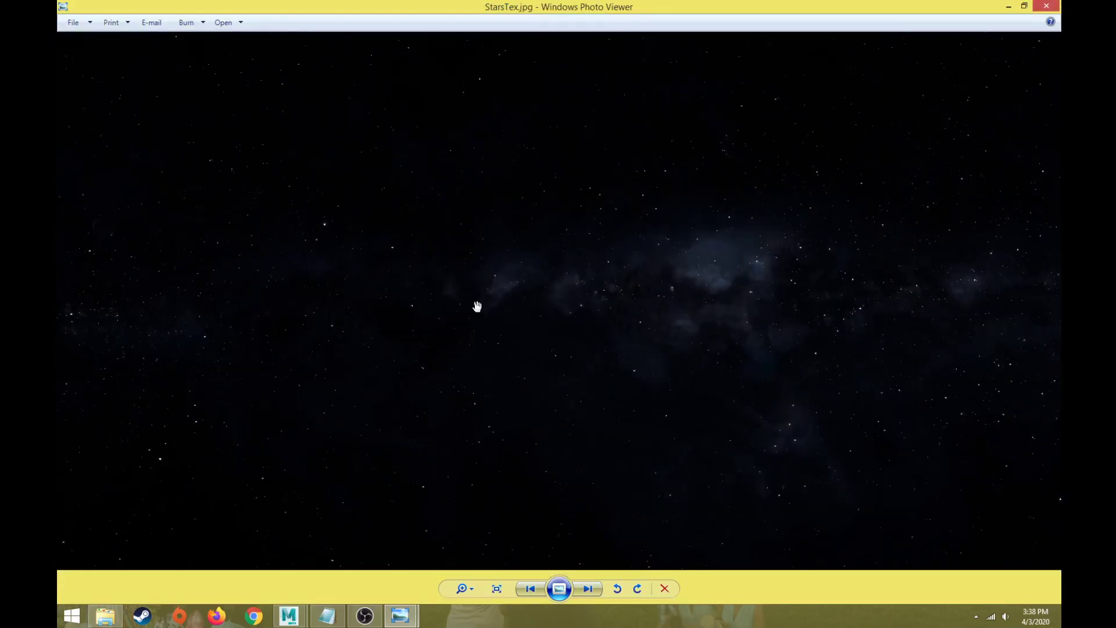
scroll(467, 300, up, 3)
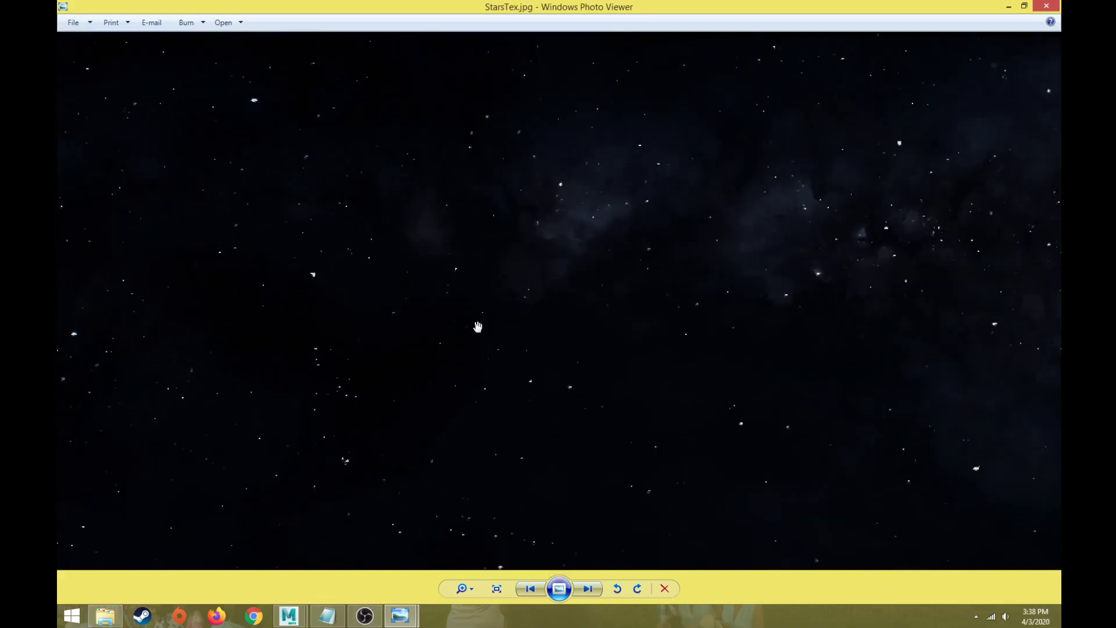
scroll(458, 307, down, 4)
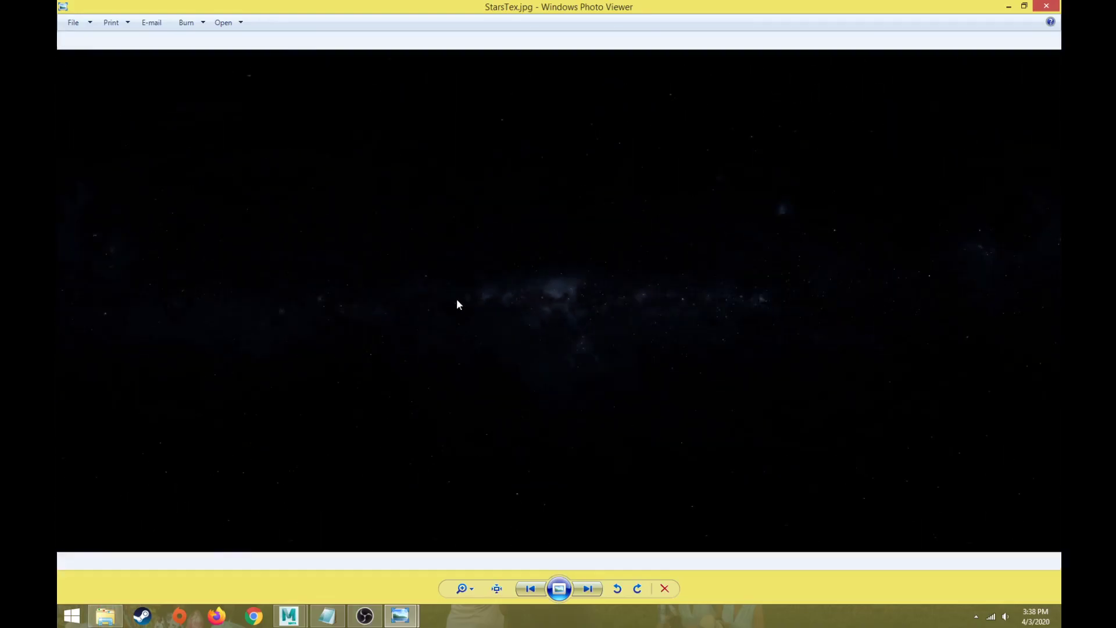
click(1047, 7)
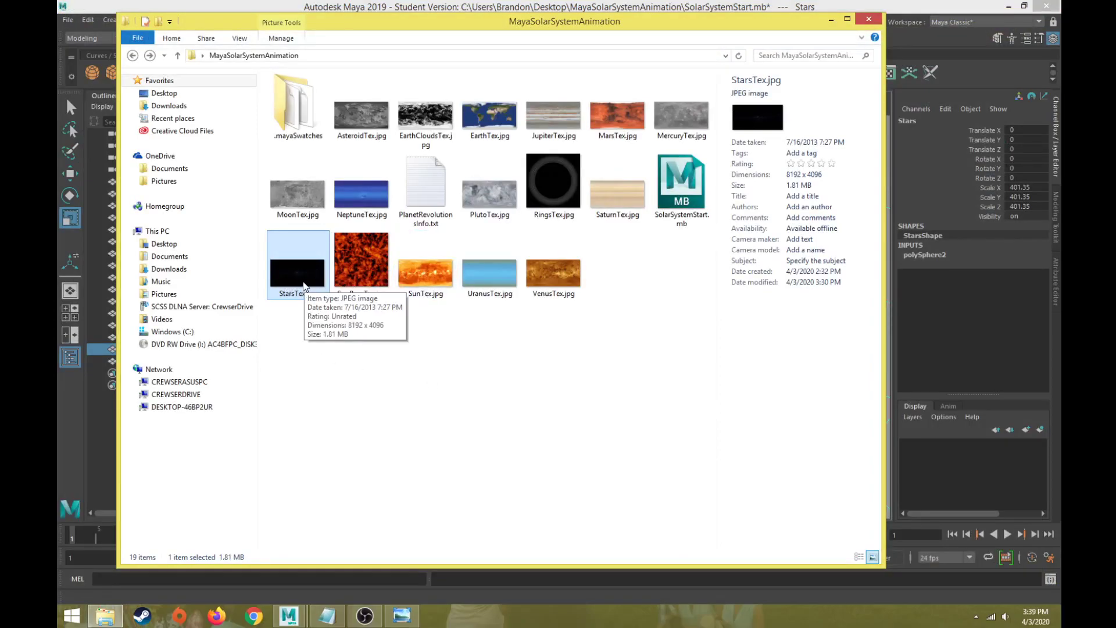
click(868, 19)
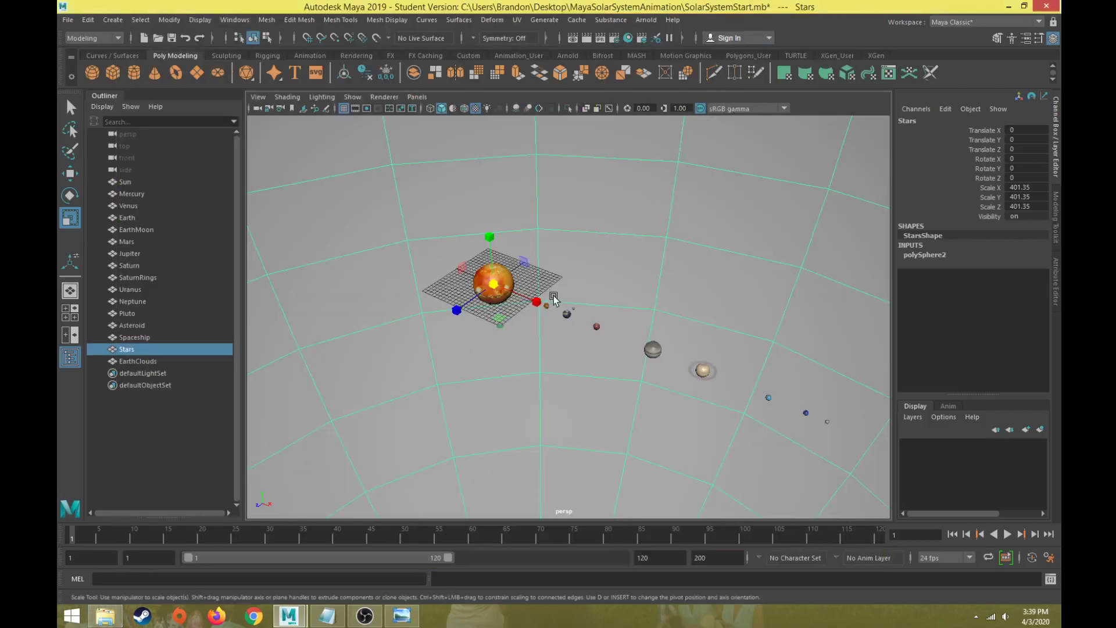
- Create a Lambert material in the Hypershade and name it M_Stars
alt+drag(553, 298, 587, 363)
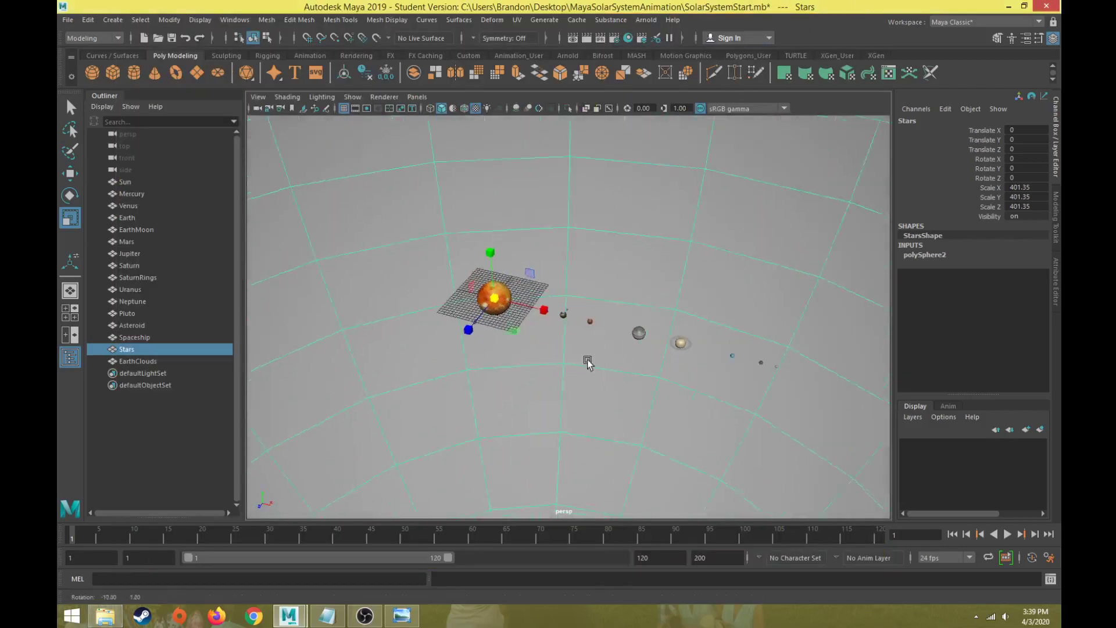
scroll(566, 361, up, 5)
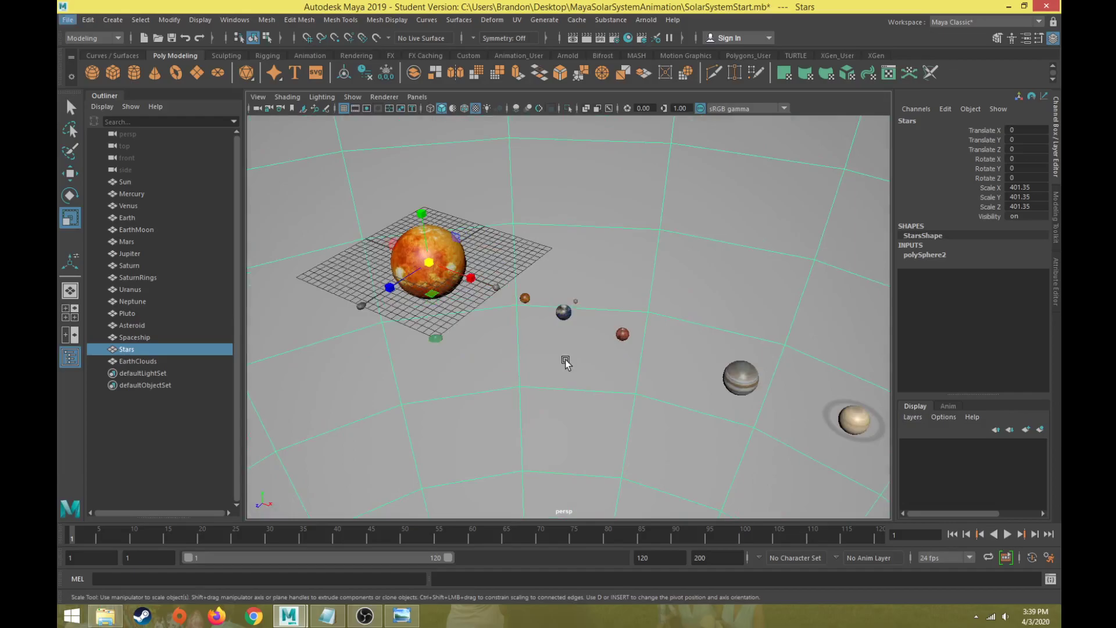
click(628, 38)
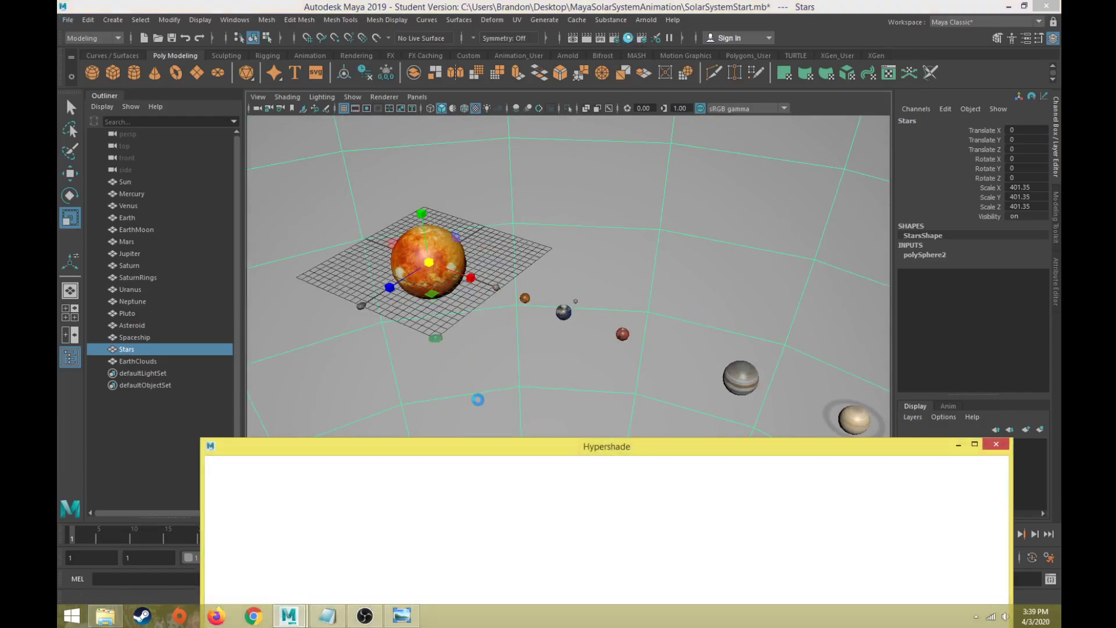
drag(492, 451, 438, 86)
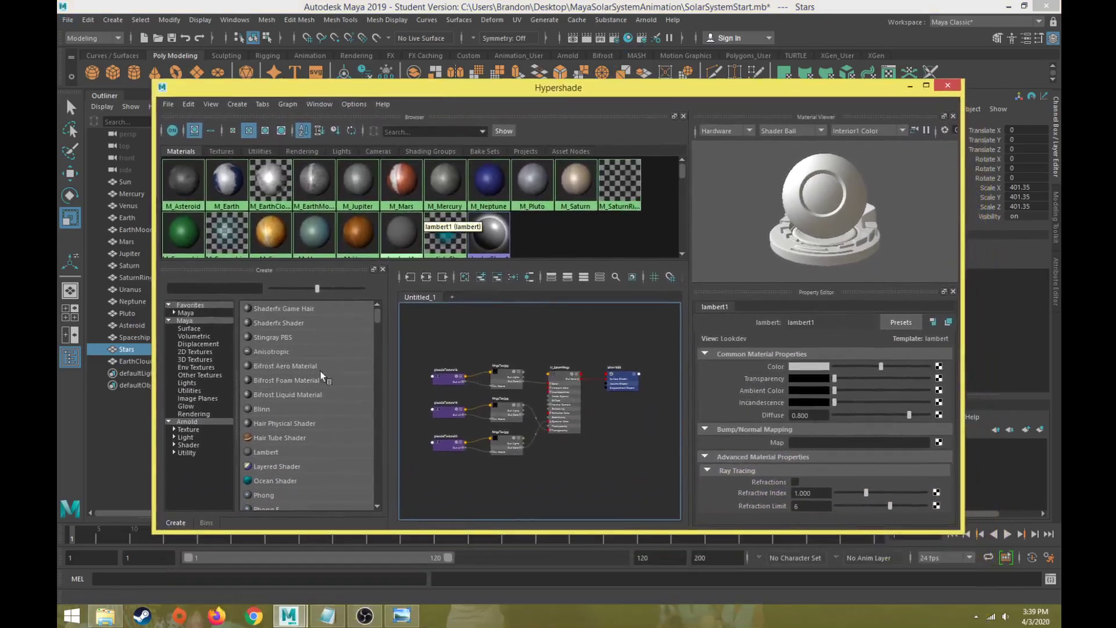
click(260, 452)
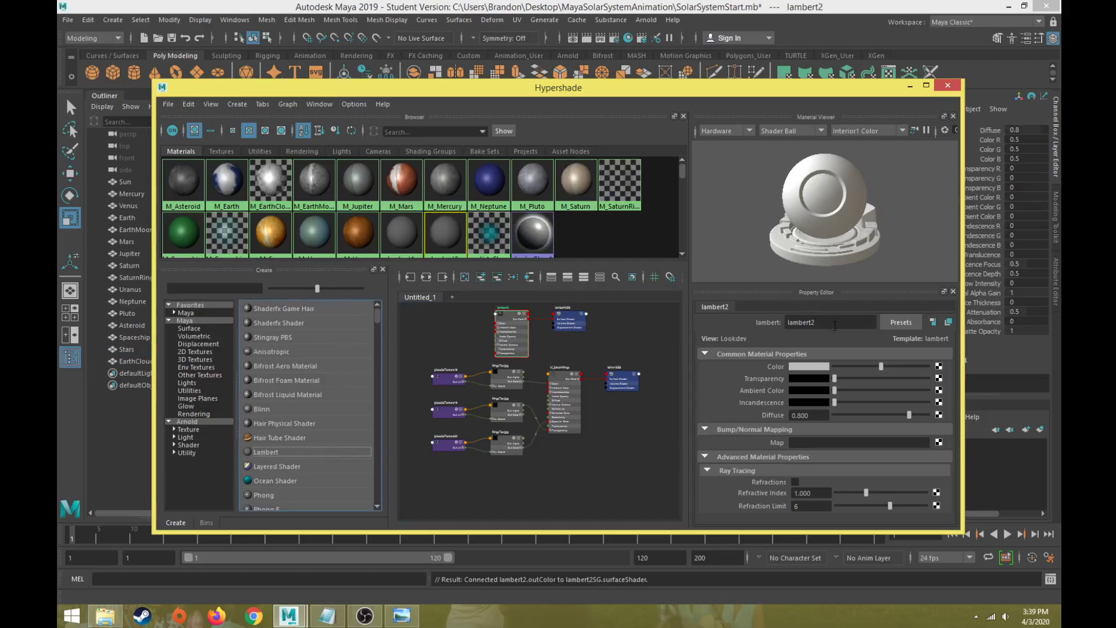
double_click(835, 323)
text(M_Stars)
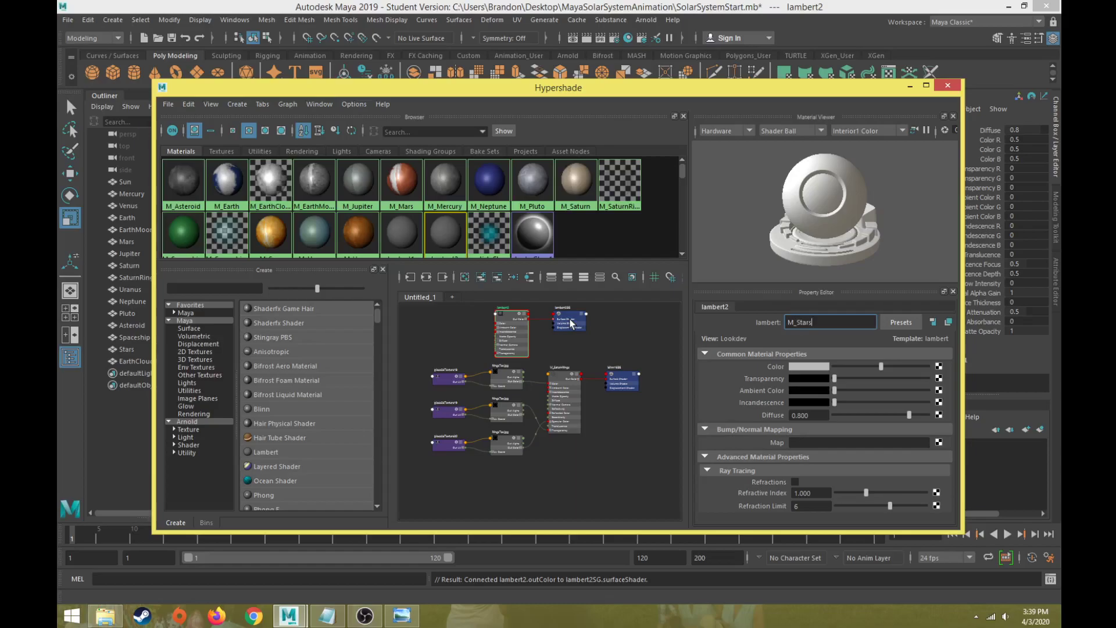
key(Return)
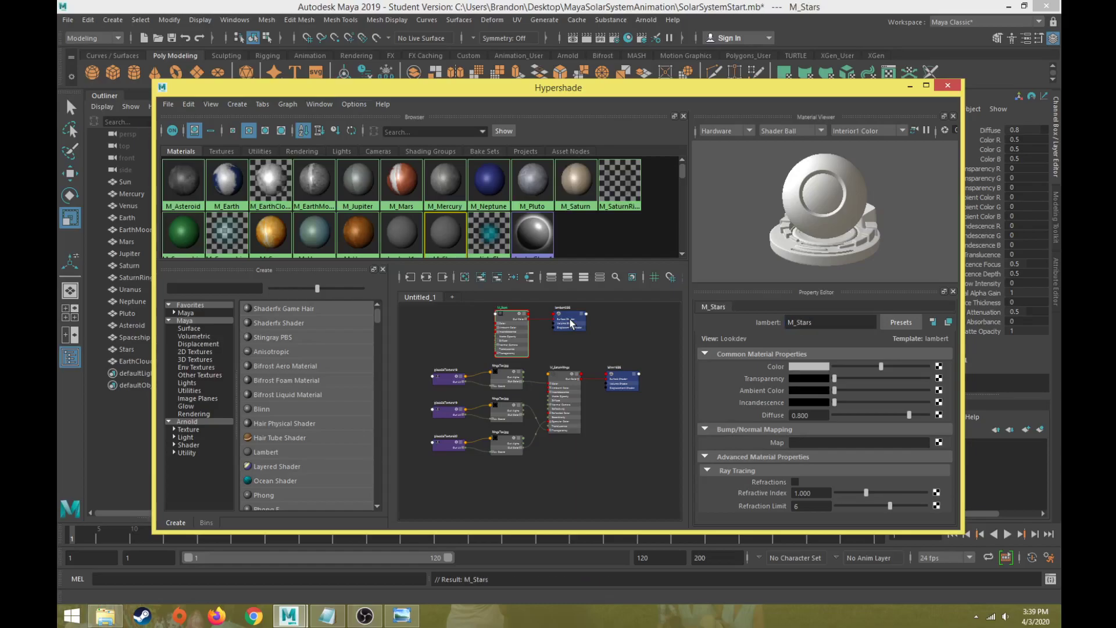
- Connect a File texture to the M_Stars material's color and load StarsTex.jpg from the MayaSolarSystemAnimation folder
click(939, 367)
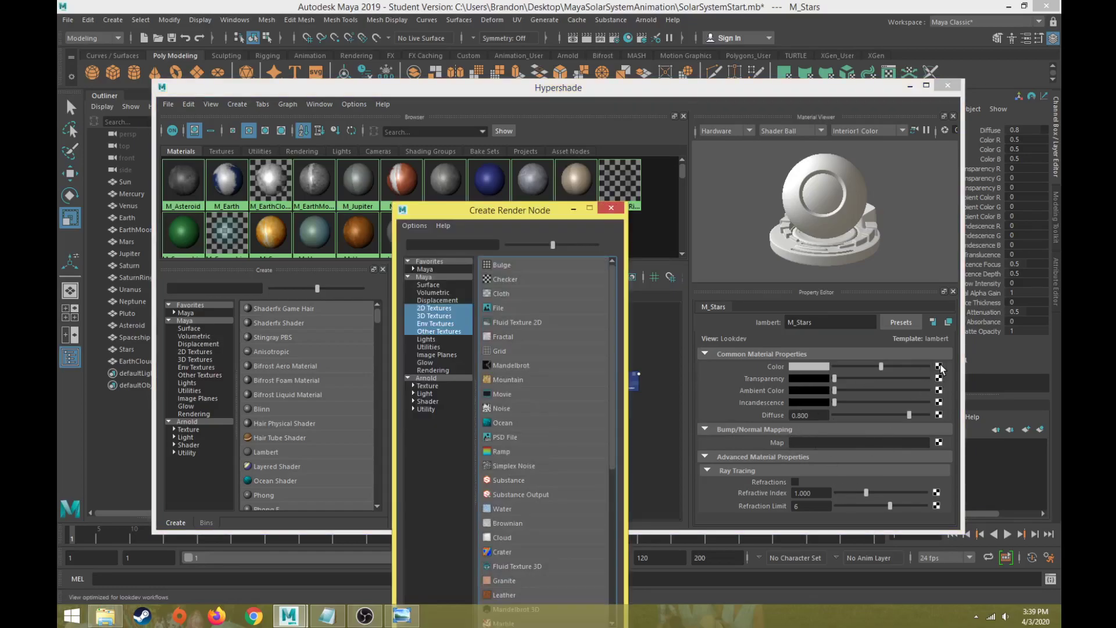
click(511, 305)
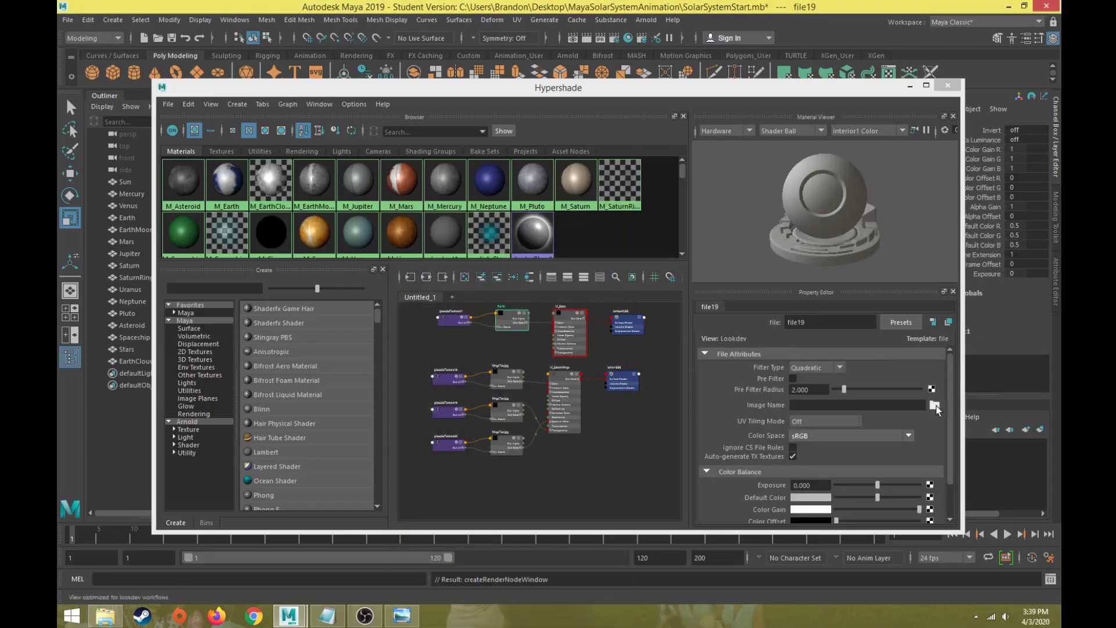
click(935, 405)
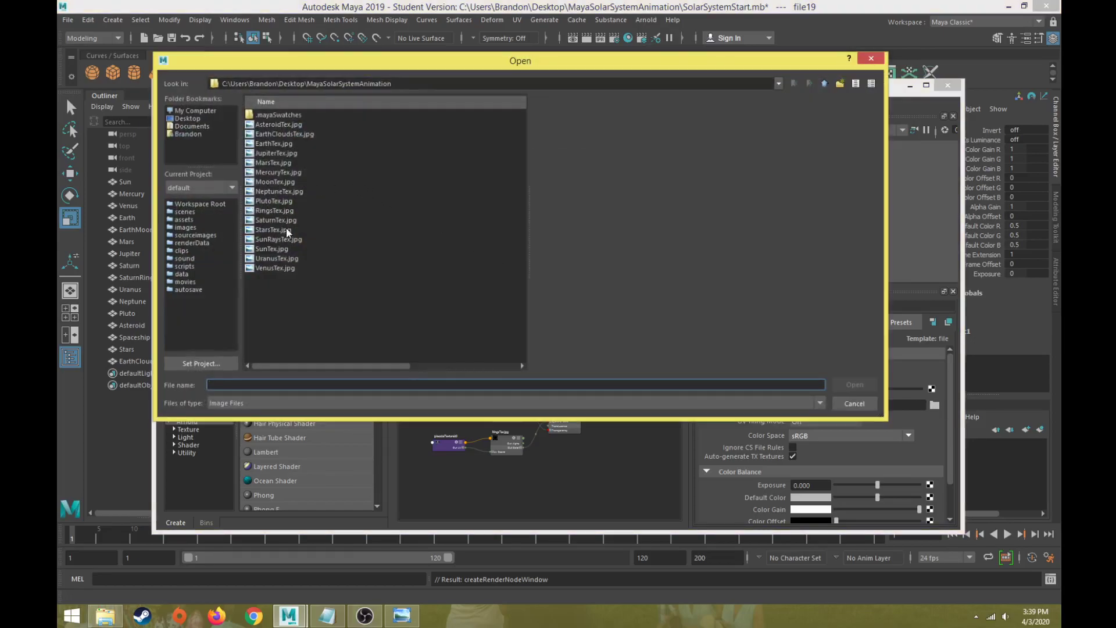
click(281, 231)
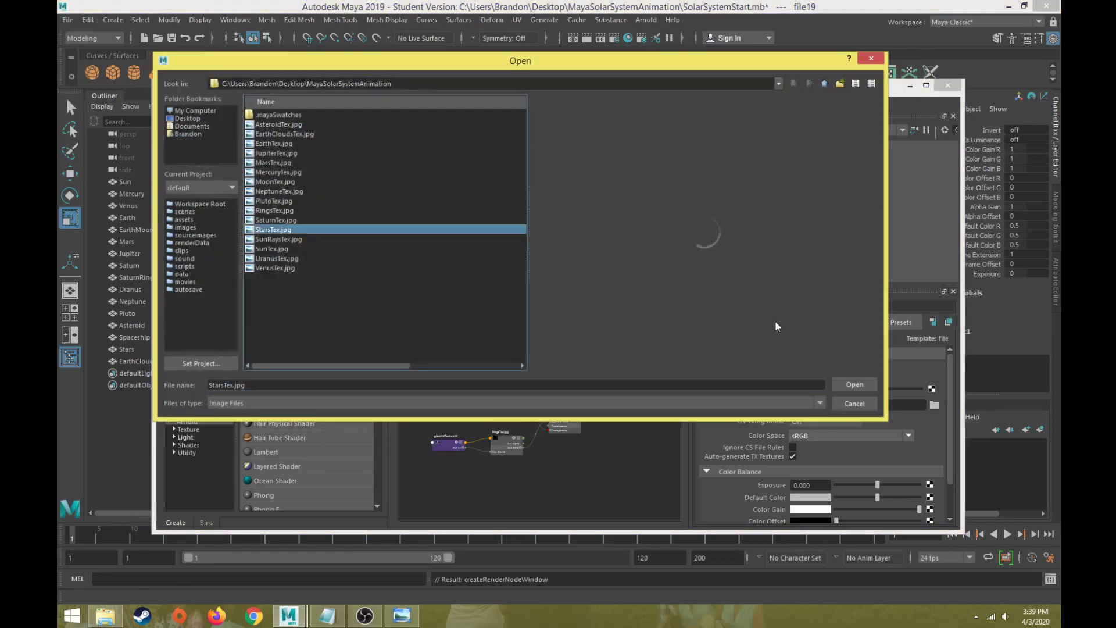
click(852, 384)
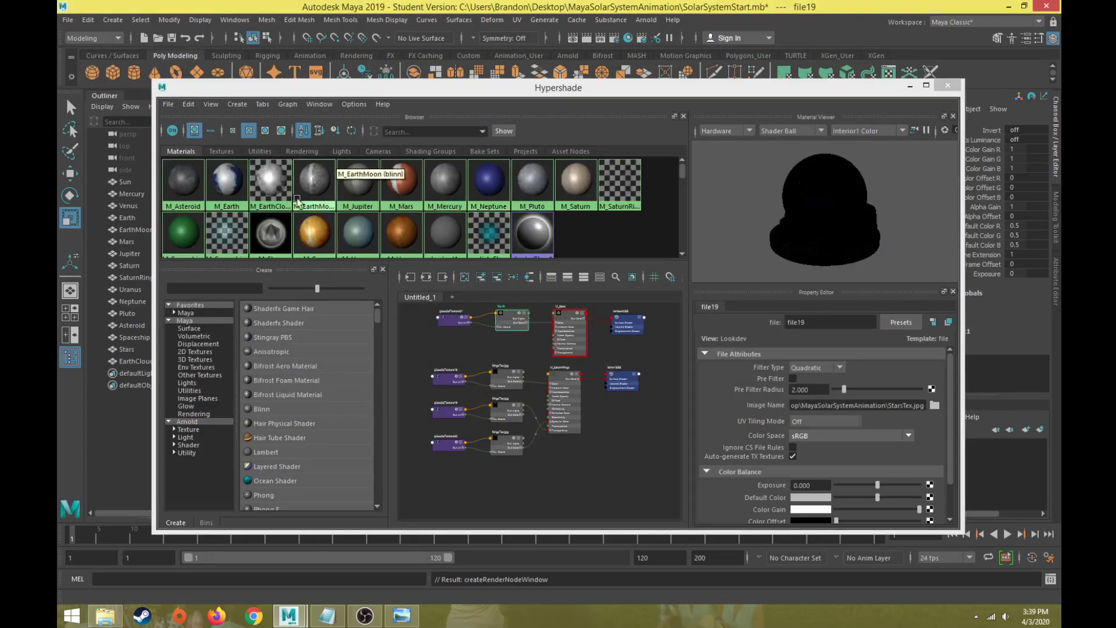
- Assign the M_Stars material to the Stars sphere, close the Hypershade, and view the solar system against the starry background
scroll(349, 212, down, 1)
right_drag(271, 214, 234, 230)
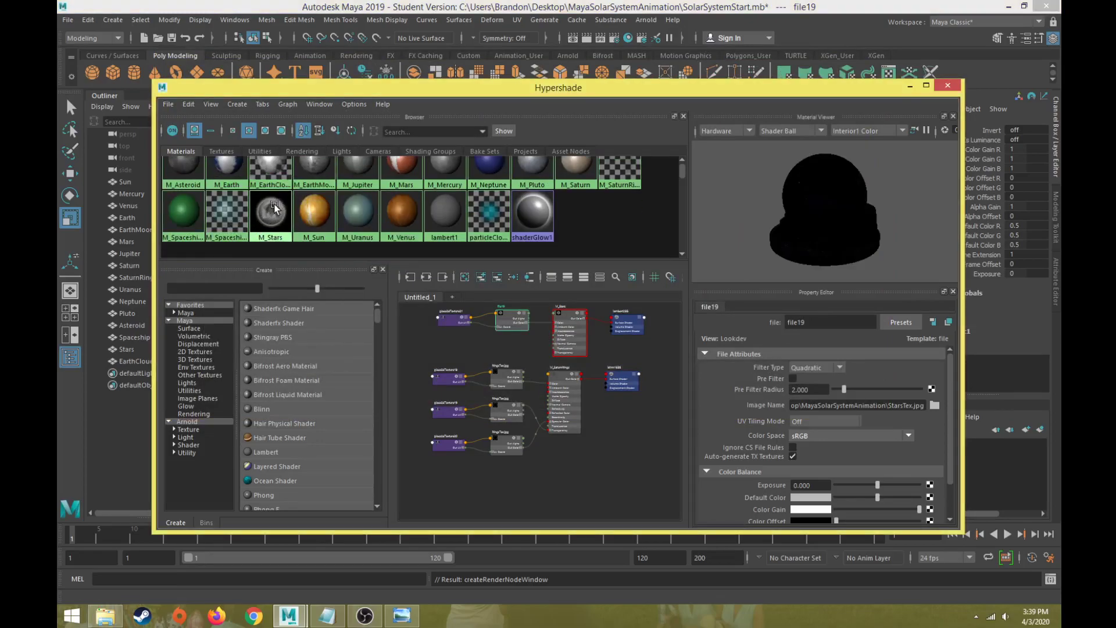
drag(353, 90, 424, 357)
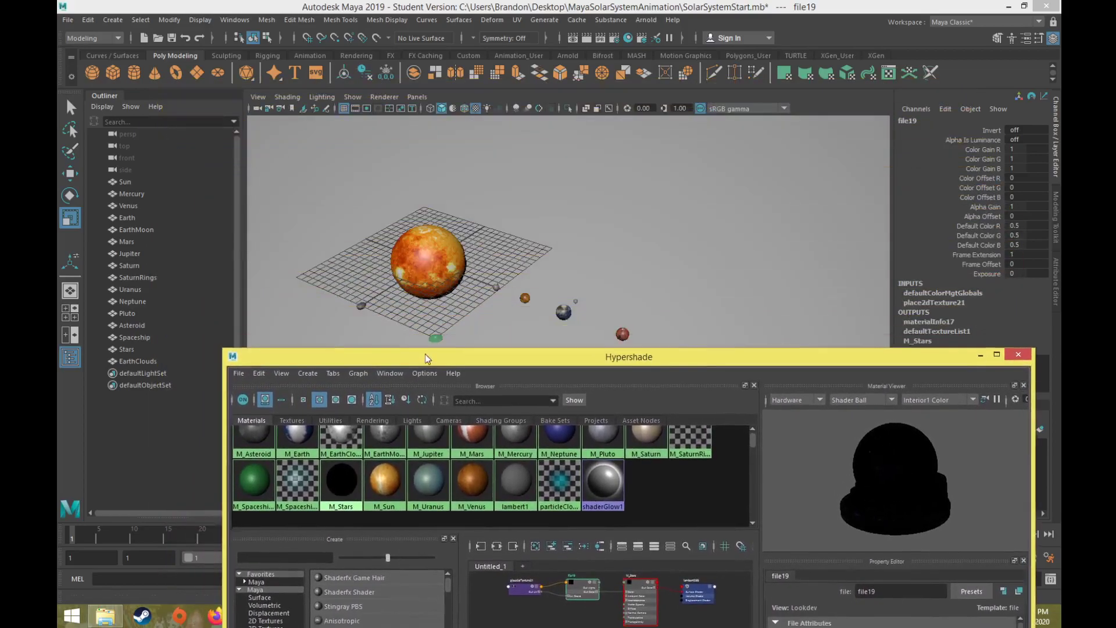
click(516, 226)
middle_drag(351, 484, 454, 350)
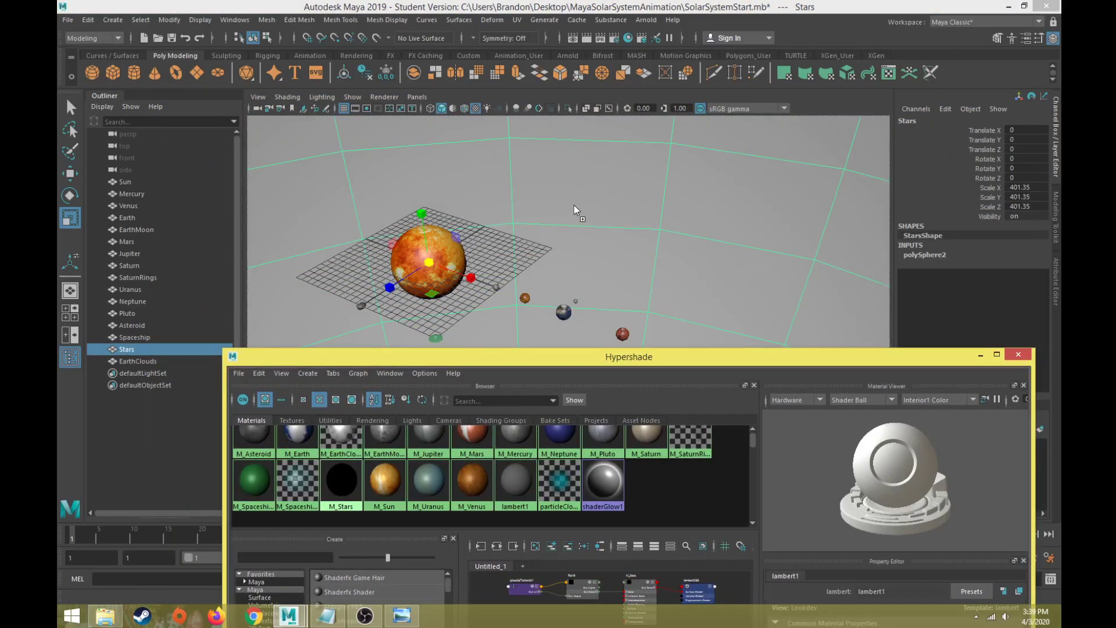
middle_drag(573, 205, 573, 206)
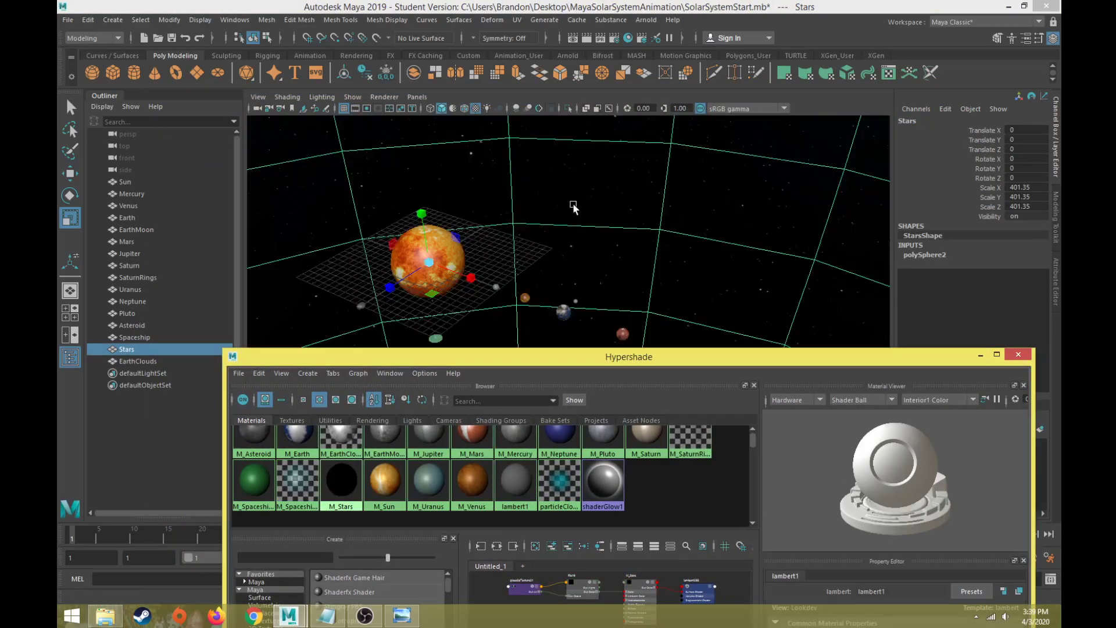
click(1018, 355)
click(149, 448)
alt+drag(325, 372, 410, 336)
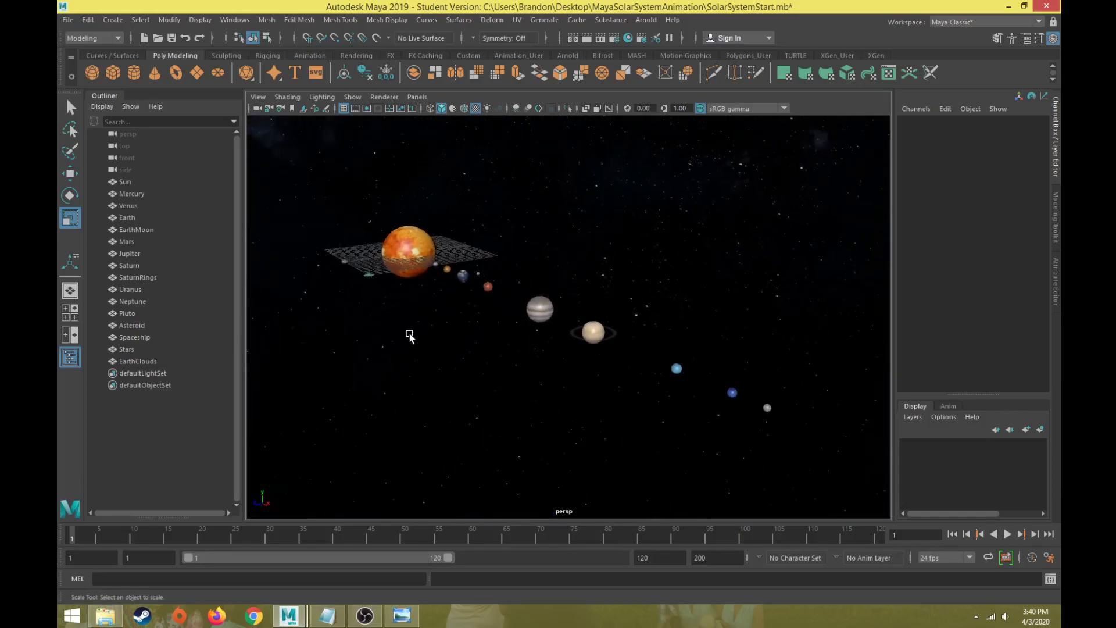